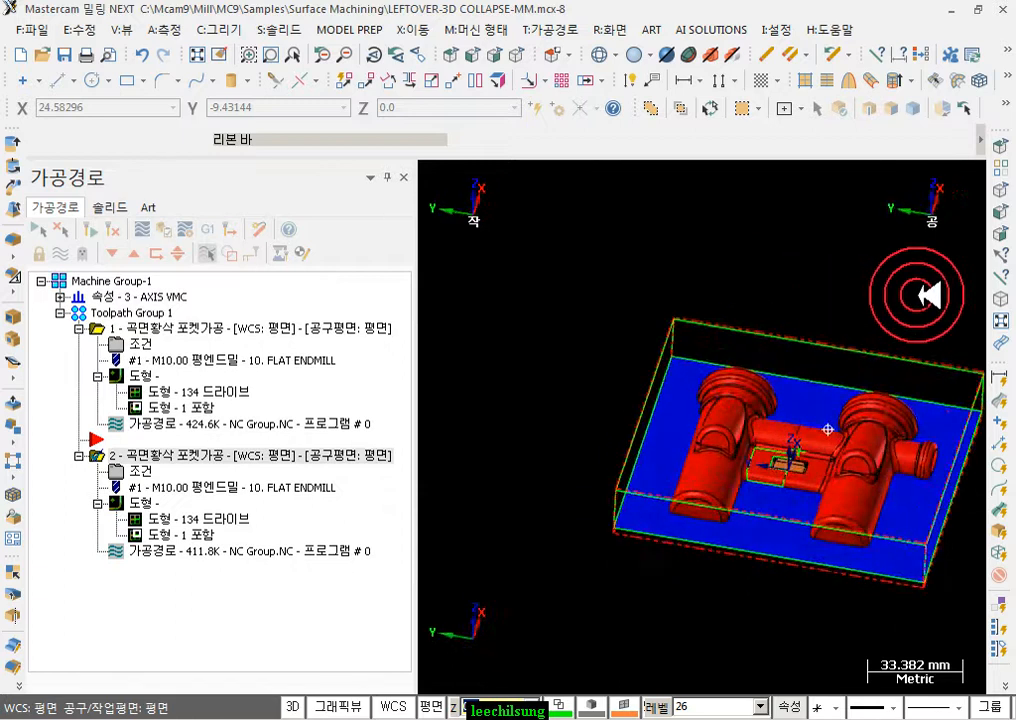
- Draw a rectangle about 11.8 by 14.2 mm in the top plane, on the open floor beside the central pocket
scroll(837, 293, "up", 3)
scroll(760, 443, "up", 3)
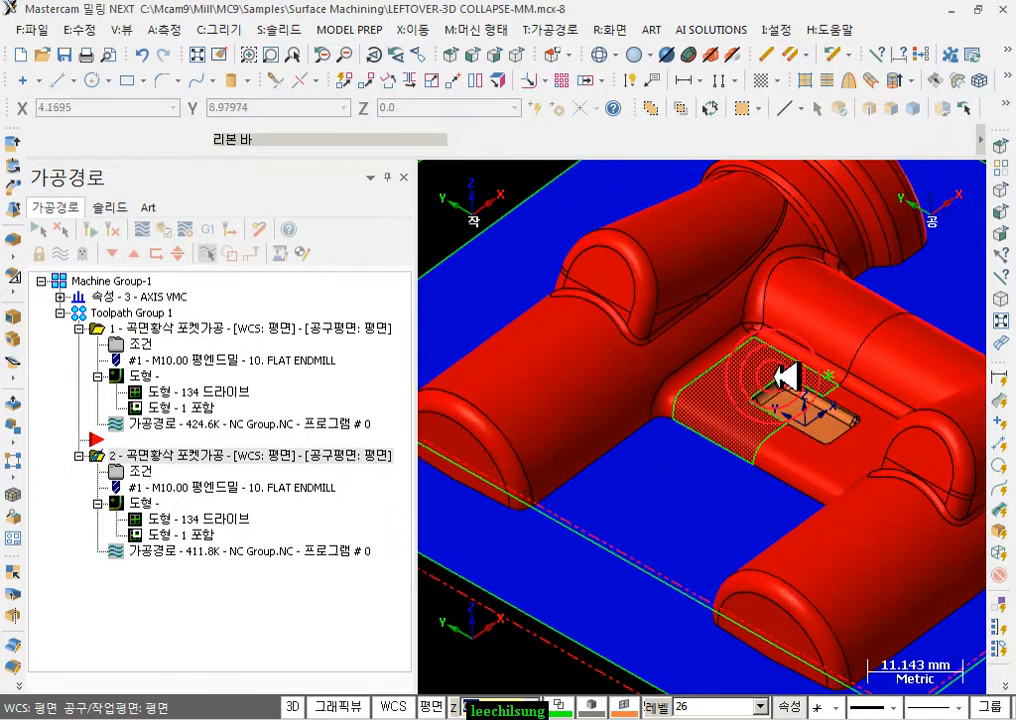
scroll(785, 362, "down", 2)
middle_click_drag(771, 370, 875, 408)
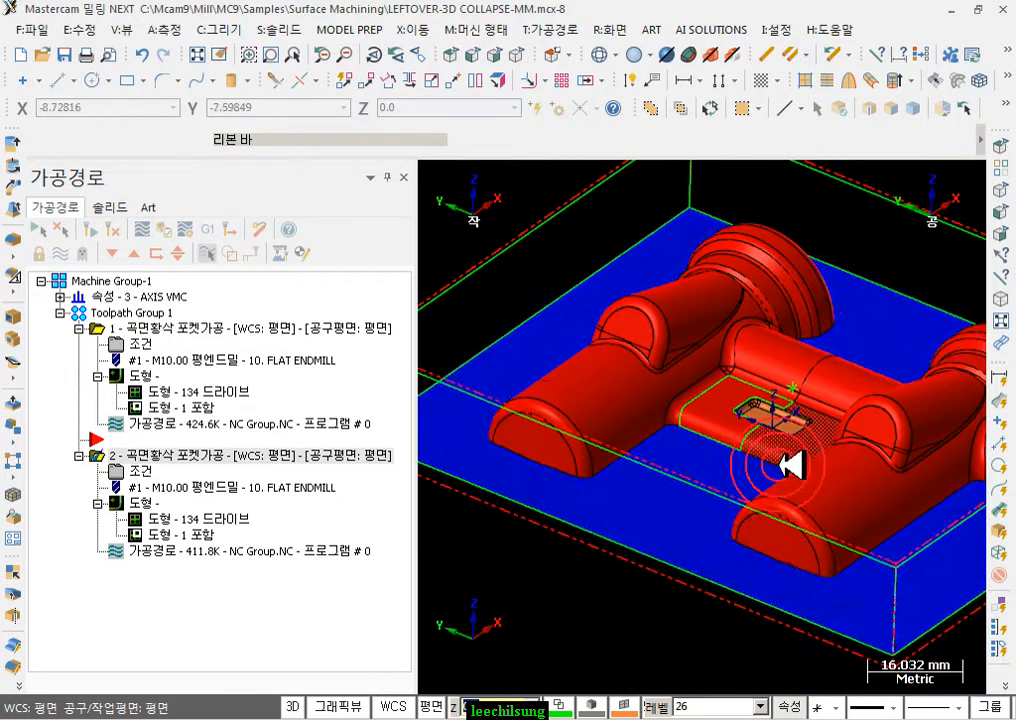
left_click(474, 52)
left_click(658, 324)
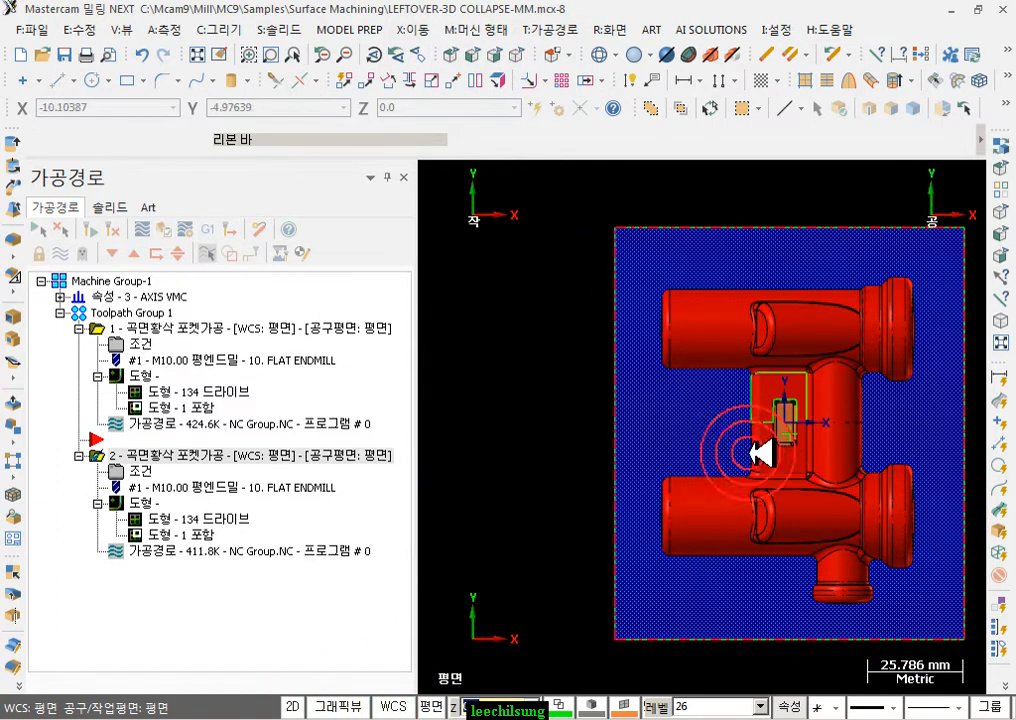
left_click(124, 79)
left_click(690, 398)
left_click(734, 451)
left_click(903, 141)
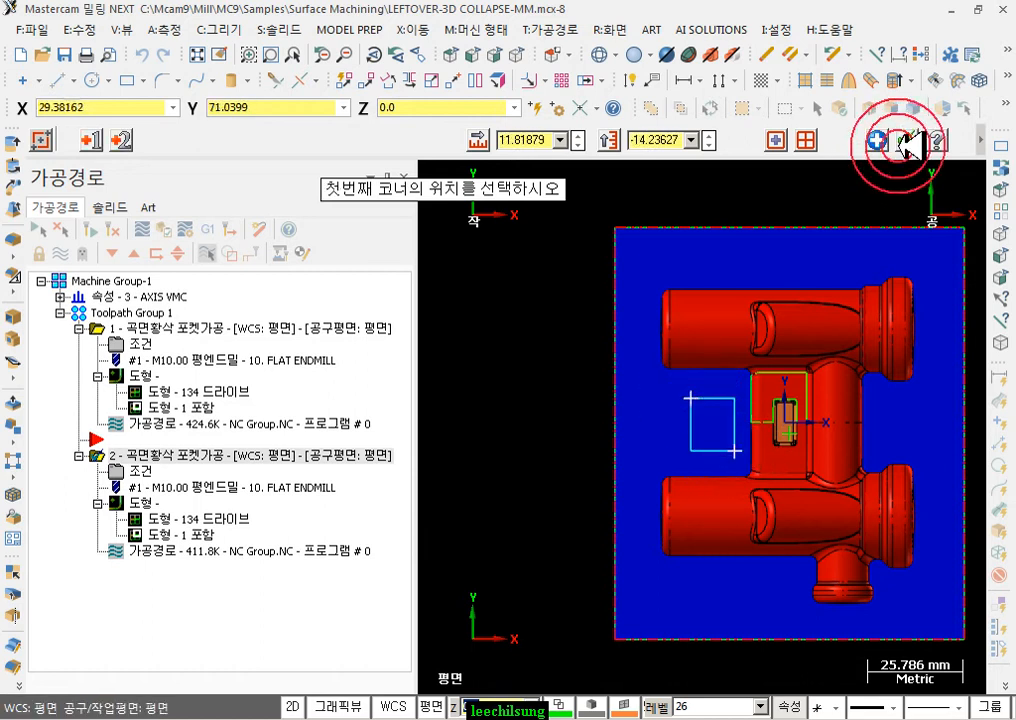
- Extrude the new rectangle upward 5 mm as a separate solid body
scroll(903, 415, "up", 1)
left_click(525, 57)
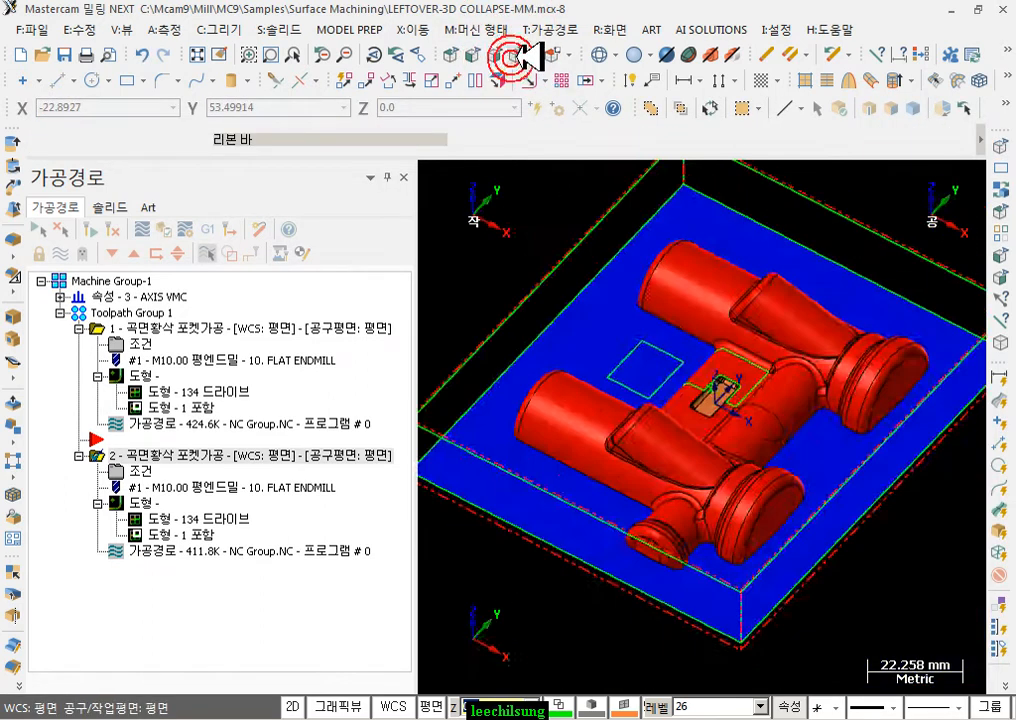
scroll(658, 340, "up", 1)
left_click(290, 30)
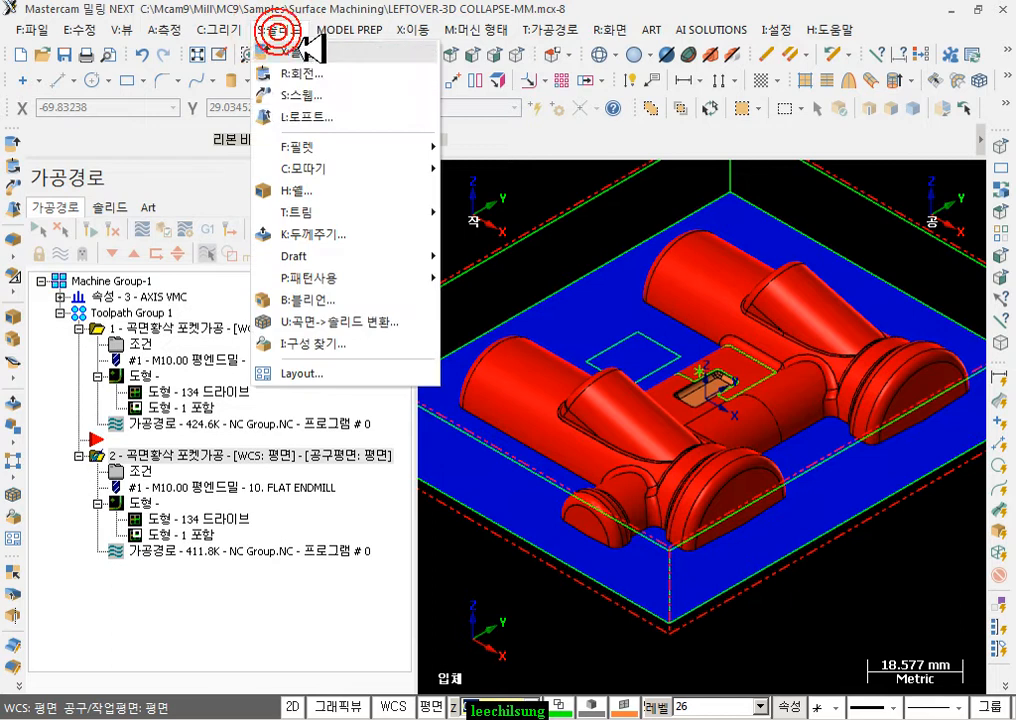
left_click(300, 70)
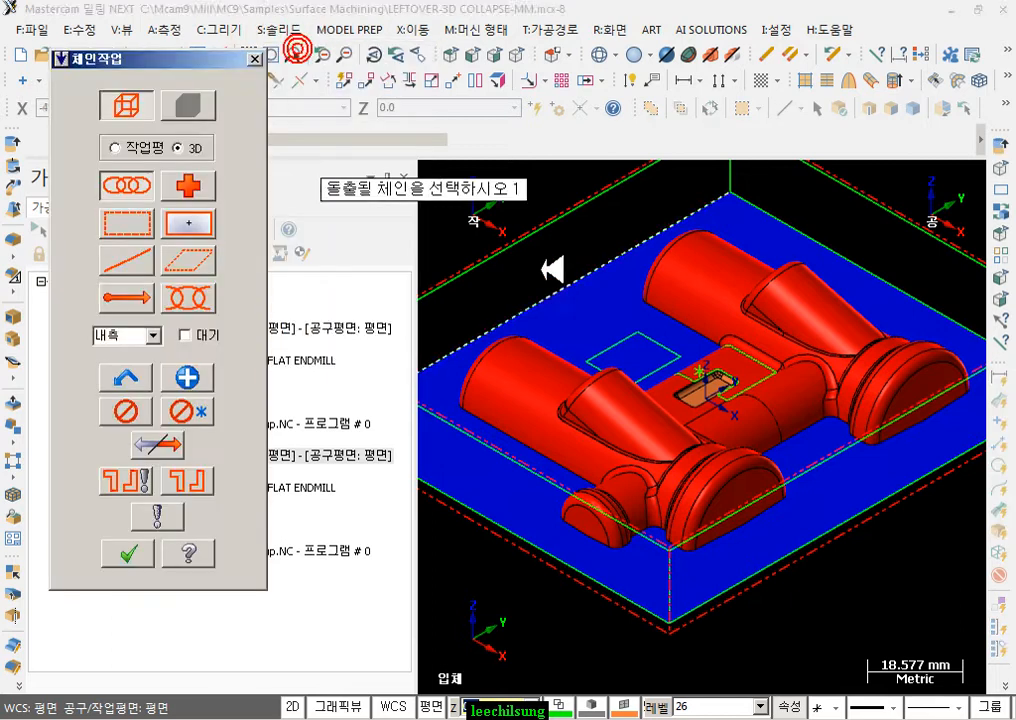
left_click(130, 551)
scroll(690, 333, "down", 1)
scroll(695, 333, "down", 2)
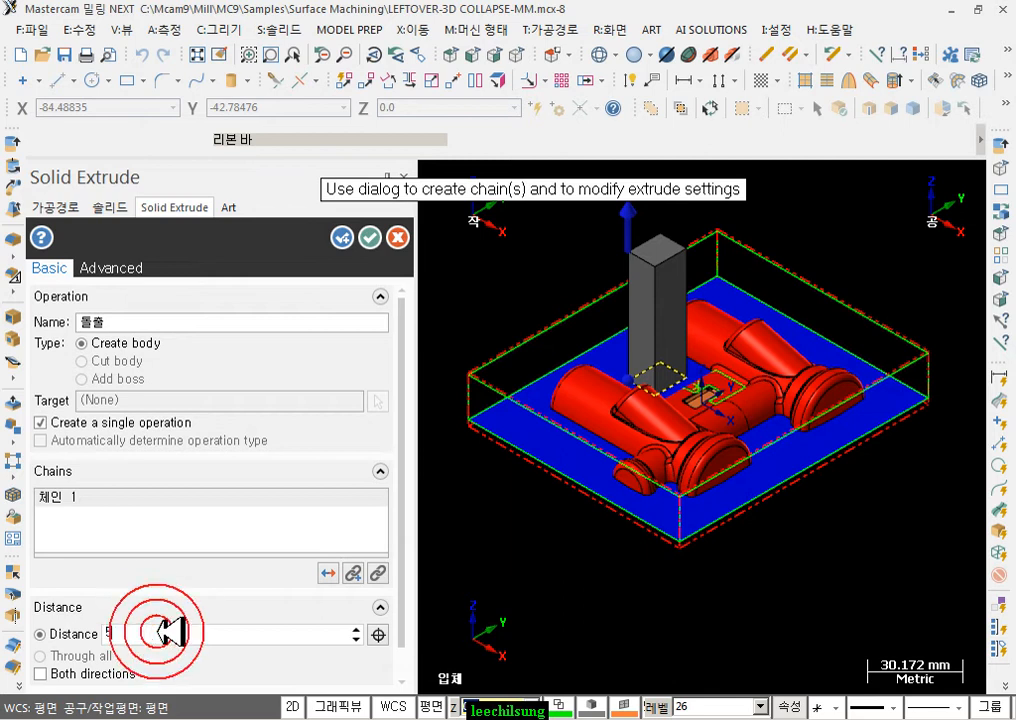
type("5")
key("Return")
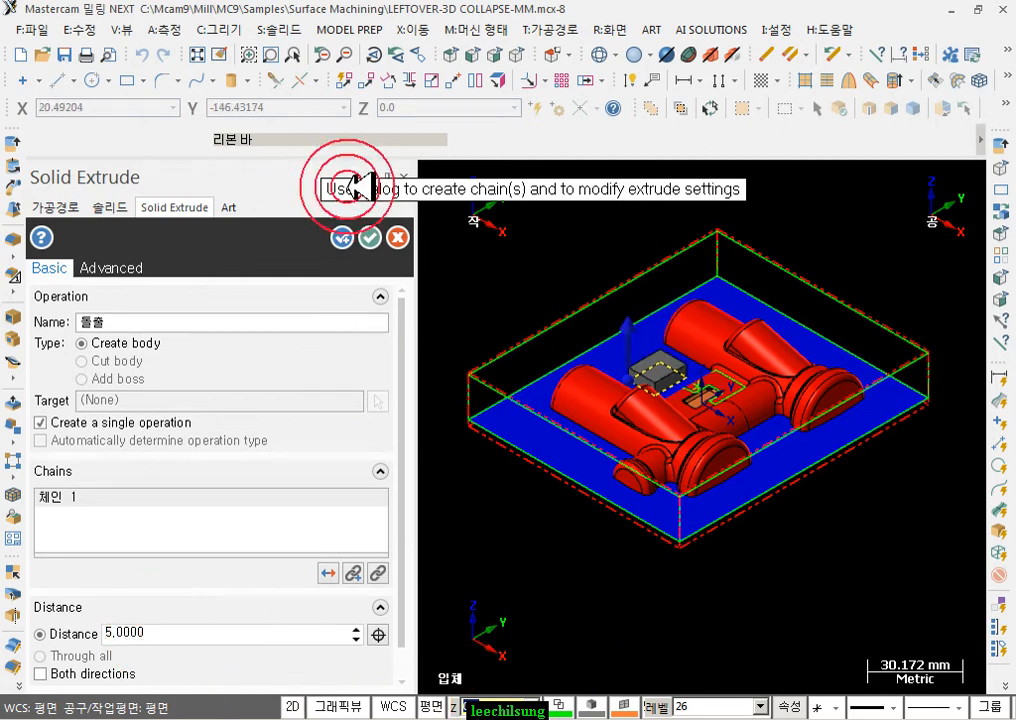
left_click(369, 237)
- Add the new solid block to the drive surfaces of the second surface rough pocket operation
scroll(680, 365, "up", 3)
scroll(760, 400, "down", 2)
middle_click_drag(765, 400, 878, 426)
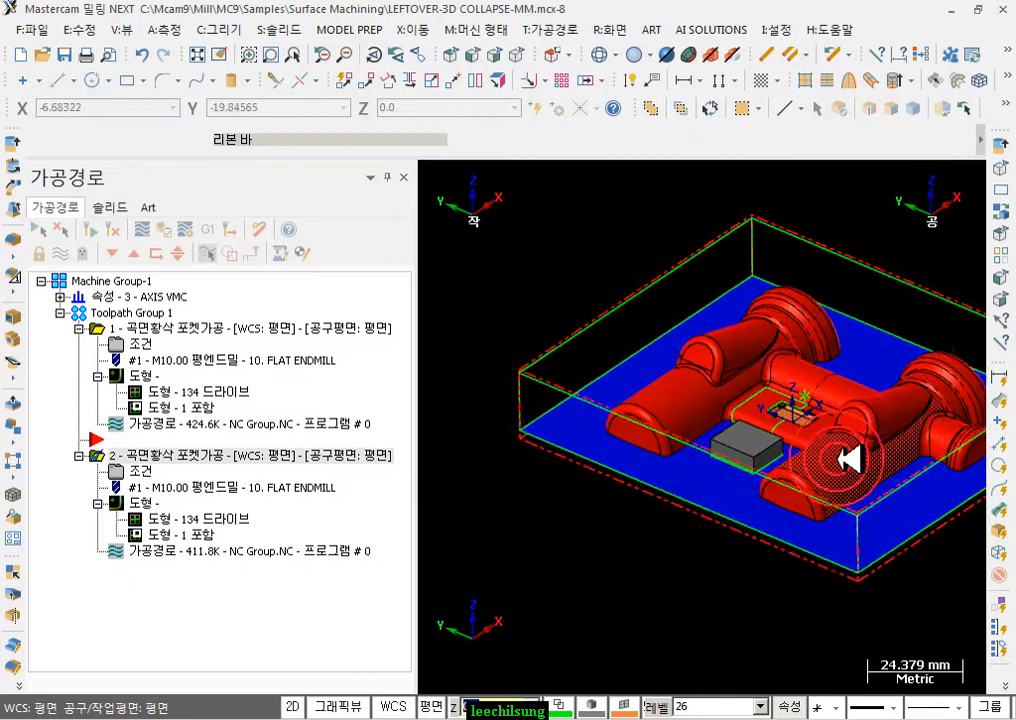
scroll(810, 438, "up", 2)
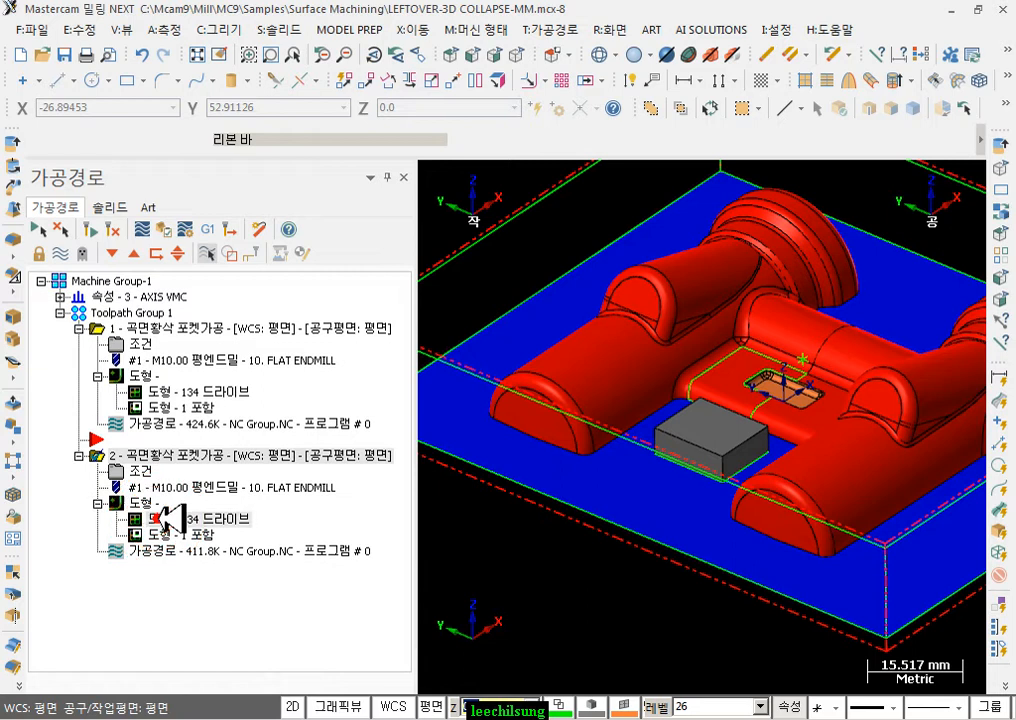
left_click(160, 518)
left_click(142, 271)
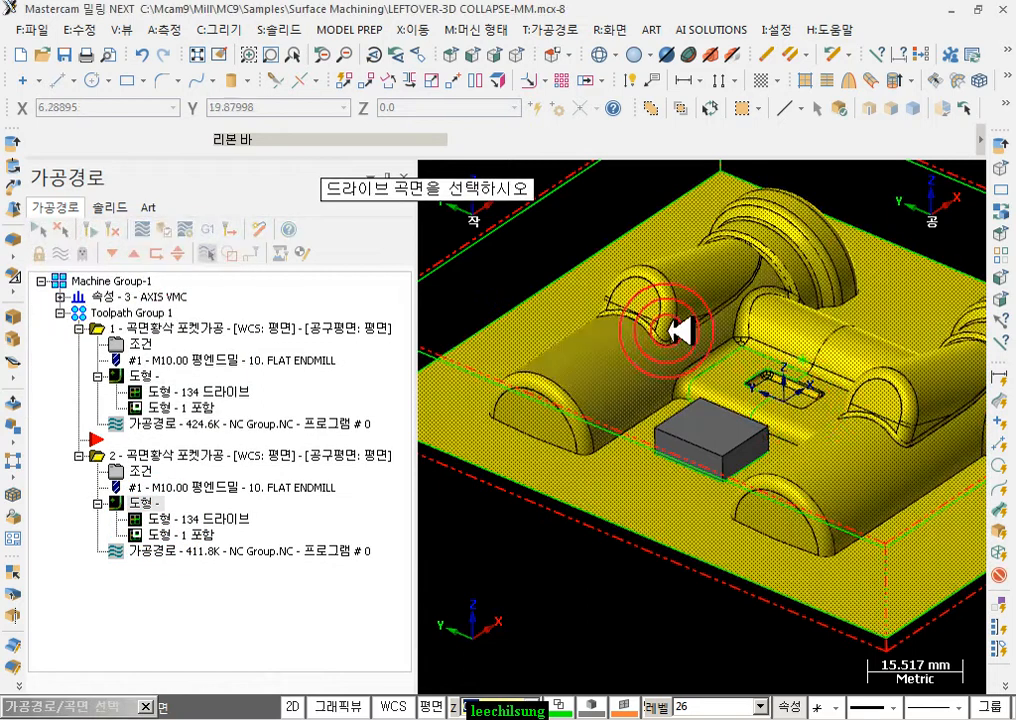
scroll(655, 290, "down", 1)
left_click(705, 405)
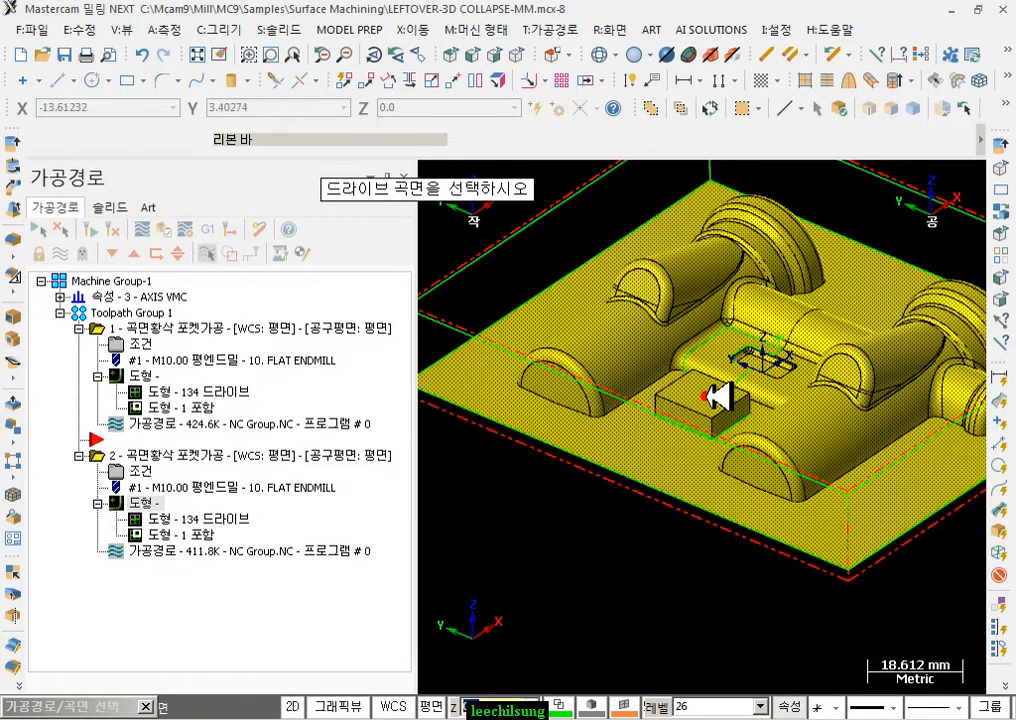
key("Return")
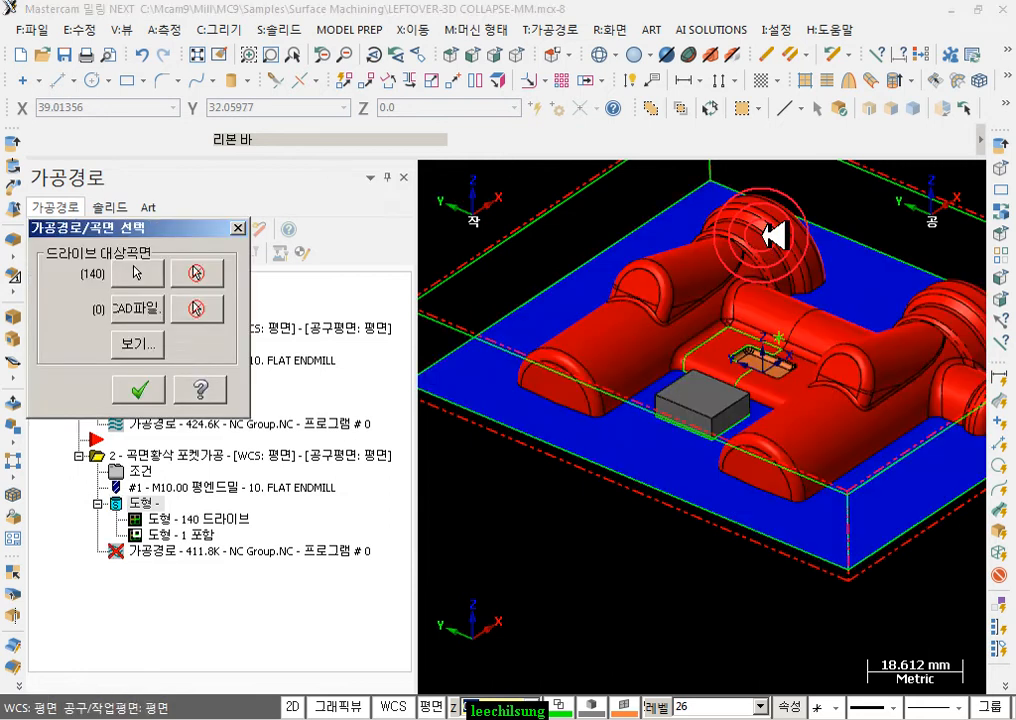
left_click(136, 387)
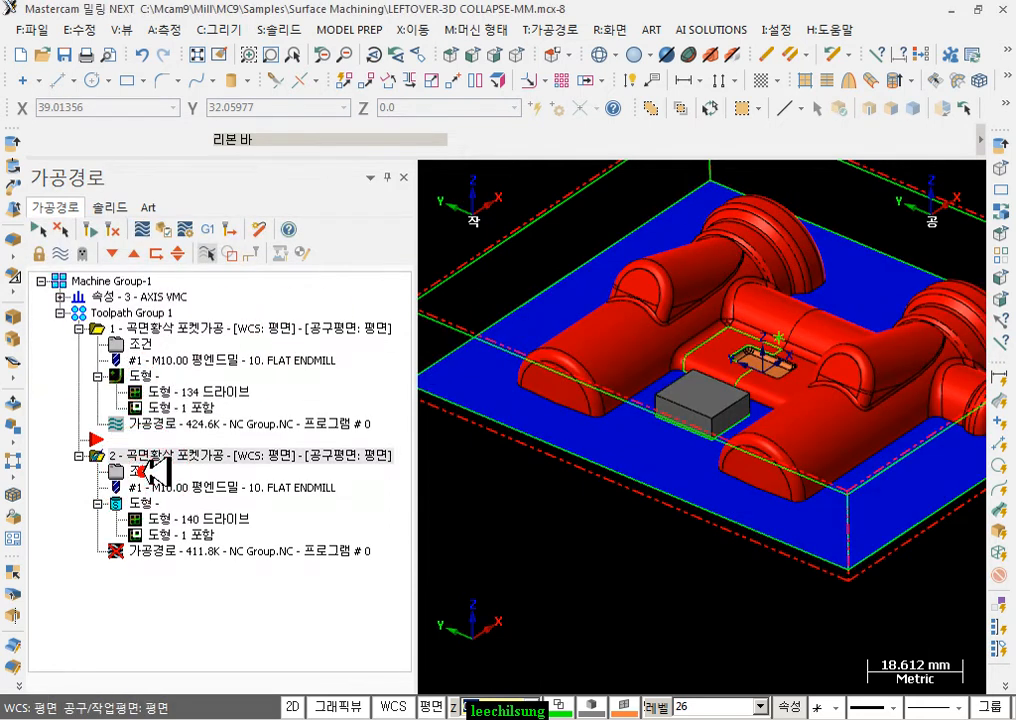
- Review the cut depth limits in the second operation's roughing parameters, including incremental mode and automatic flat-area detection
left_click(155, 470)
left_click(219, 253)
left_click(283, 254)
left_click(228, 253)
left_click(410, 558)
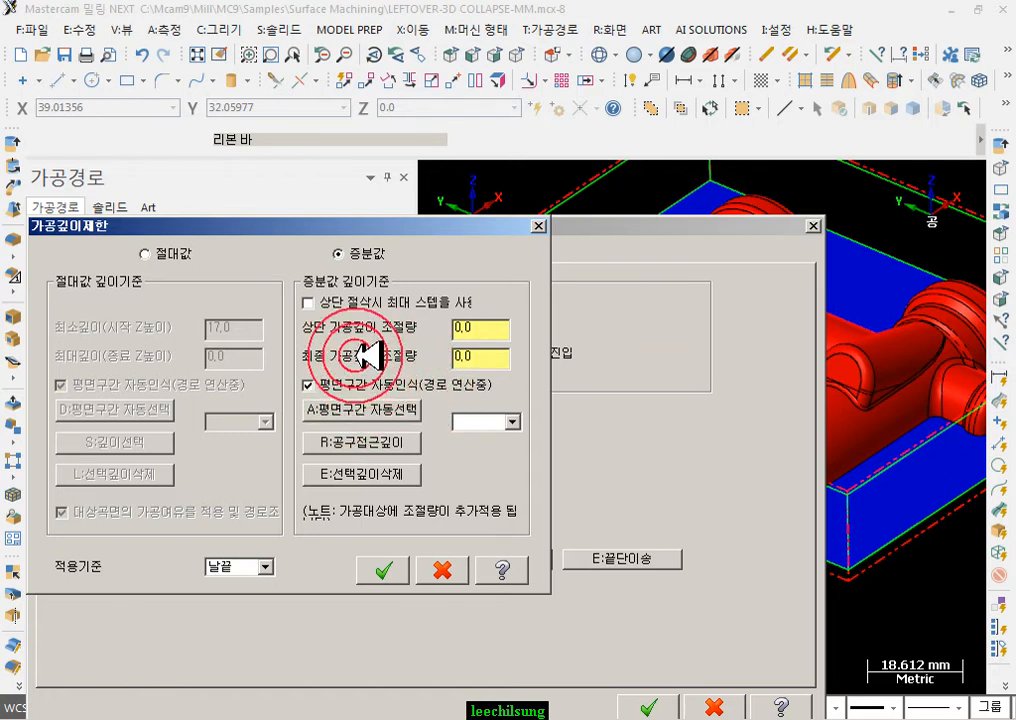
left_click(390, 572)
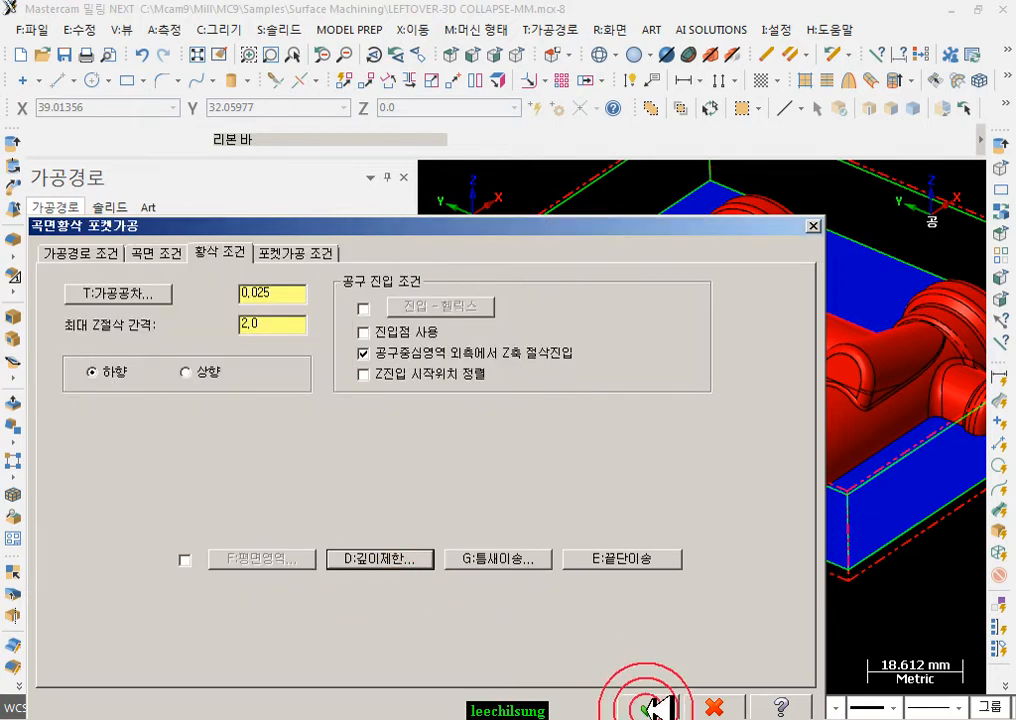
left_click(650, 707)
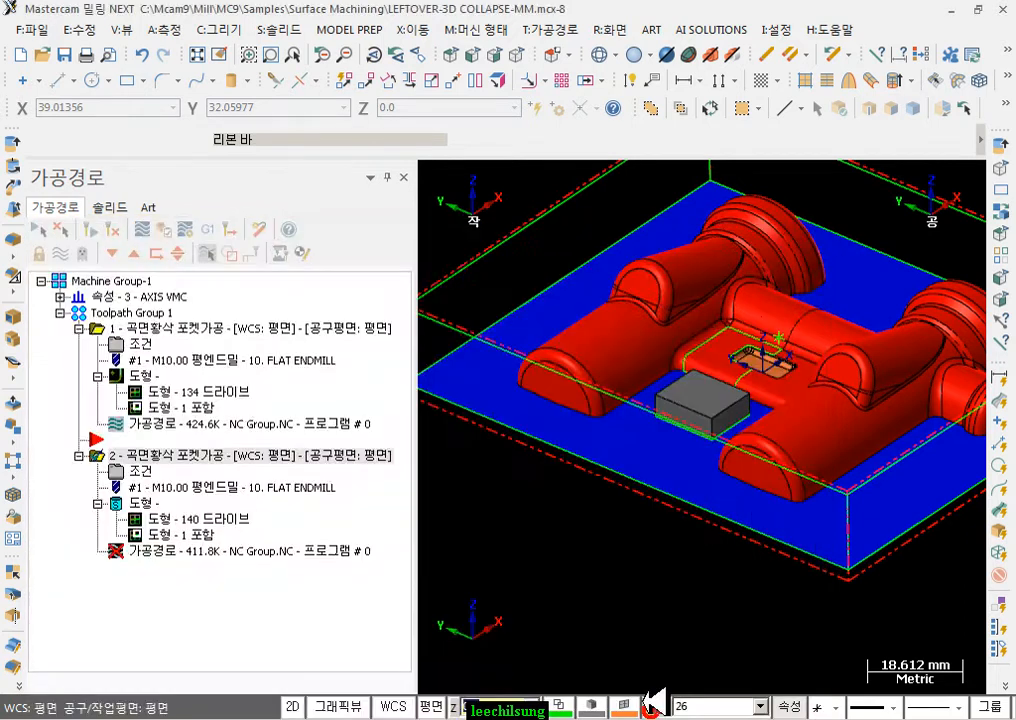
- Regenerate the toolpath of the second rough pocket operation with the added block
left_click(97, 229)
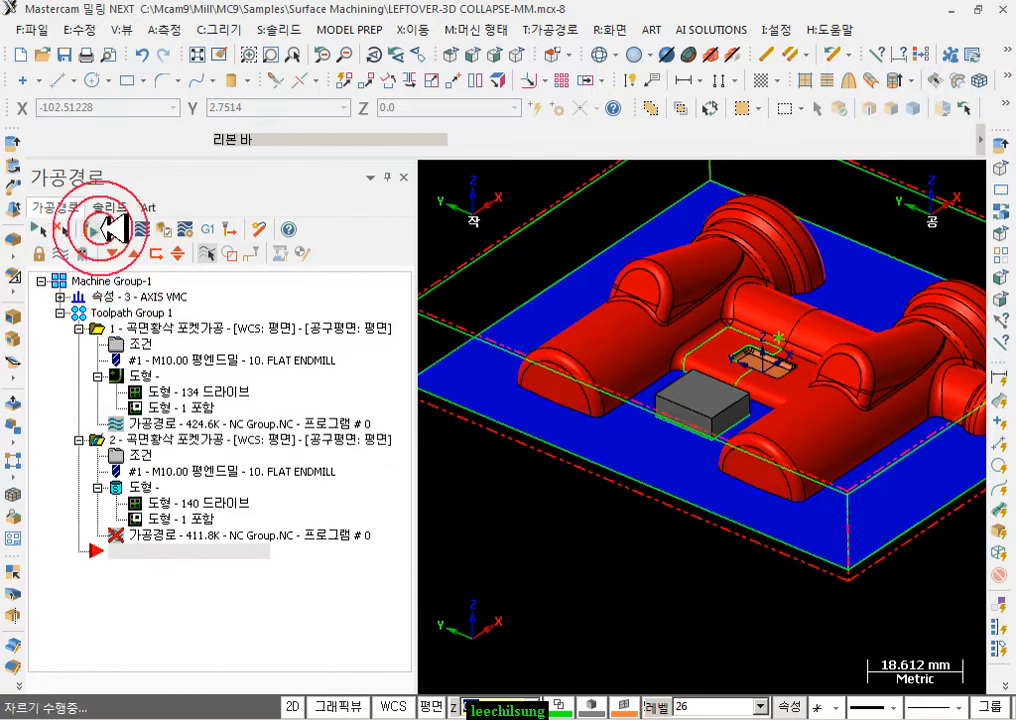
scroll(610, 428, "up", 2)
scroll(660, 390, "up", 1)
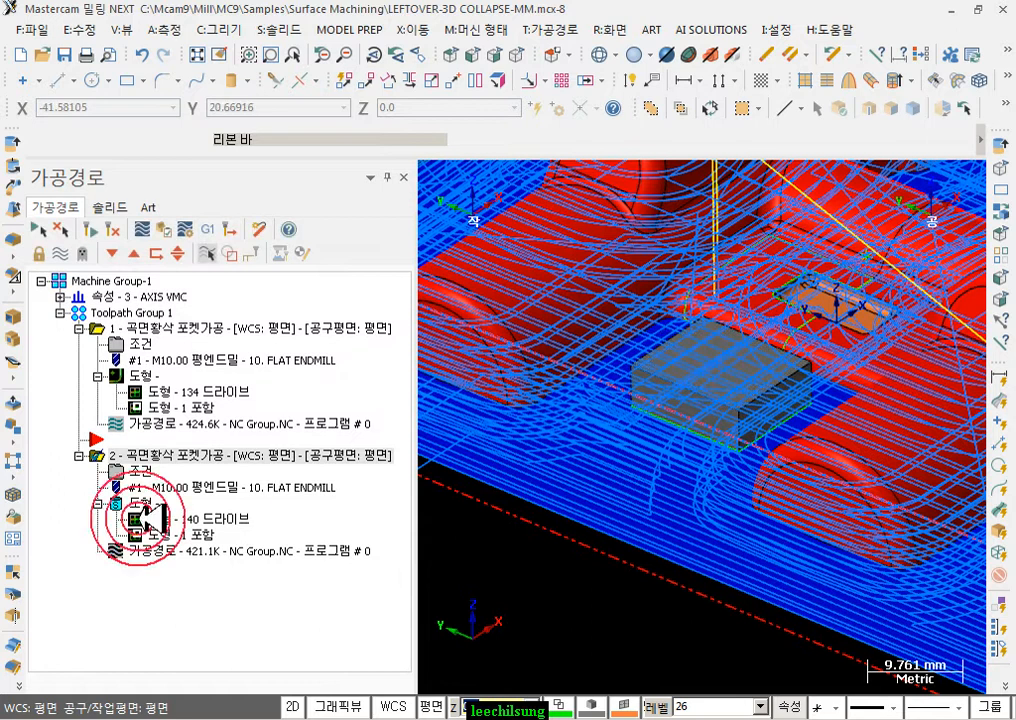
- Backplot the second operation pass by pass from pass 4 to pass 9, checking the Z depth around the block's top face
left_click(163, 552)
left_click(112, 163)
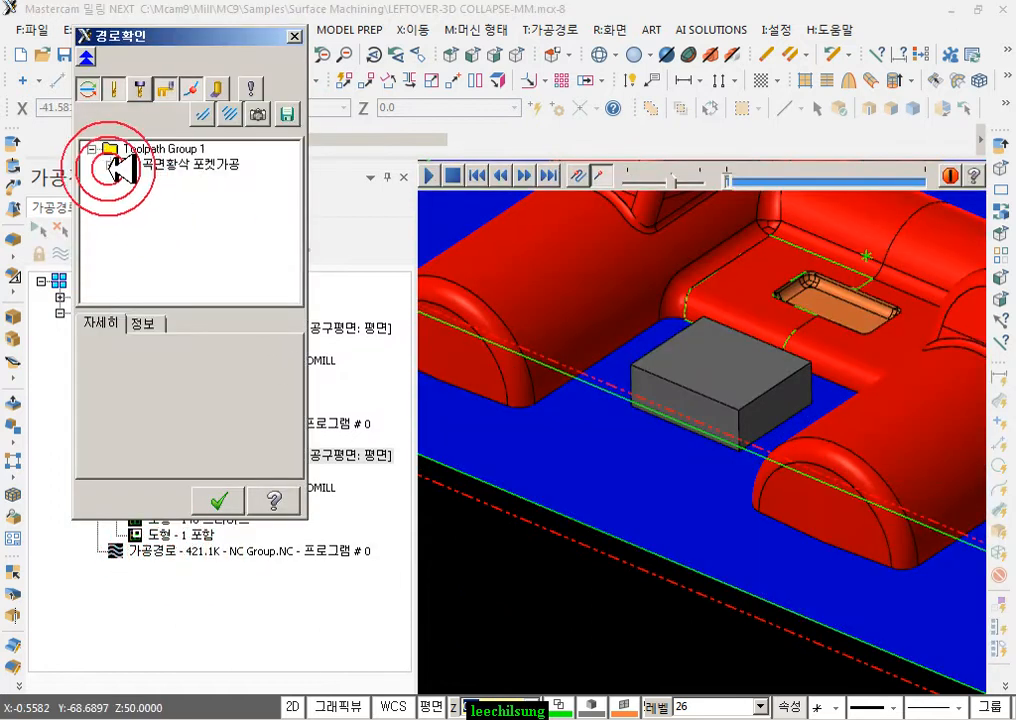
left_click(173, 194)
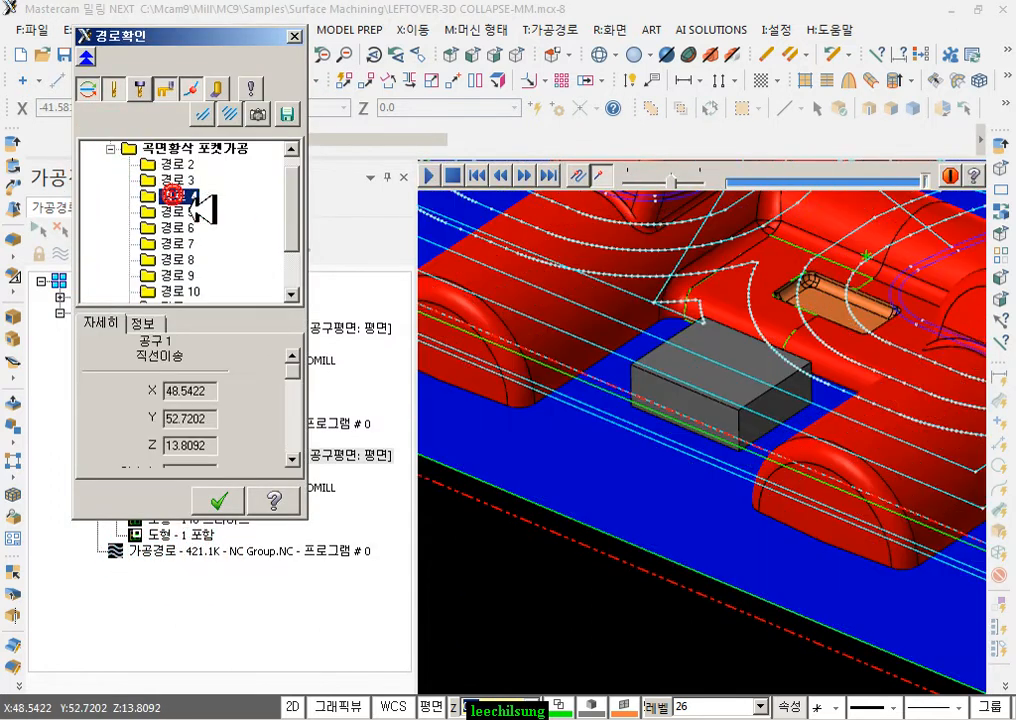
key("Down")
key("Down")
key("Down")
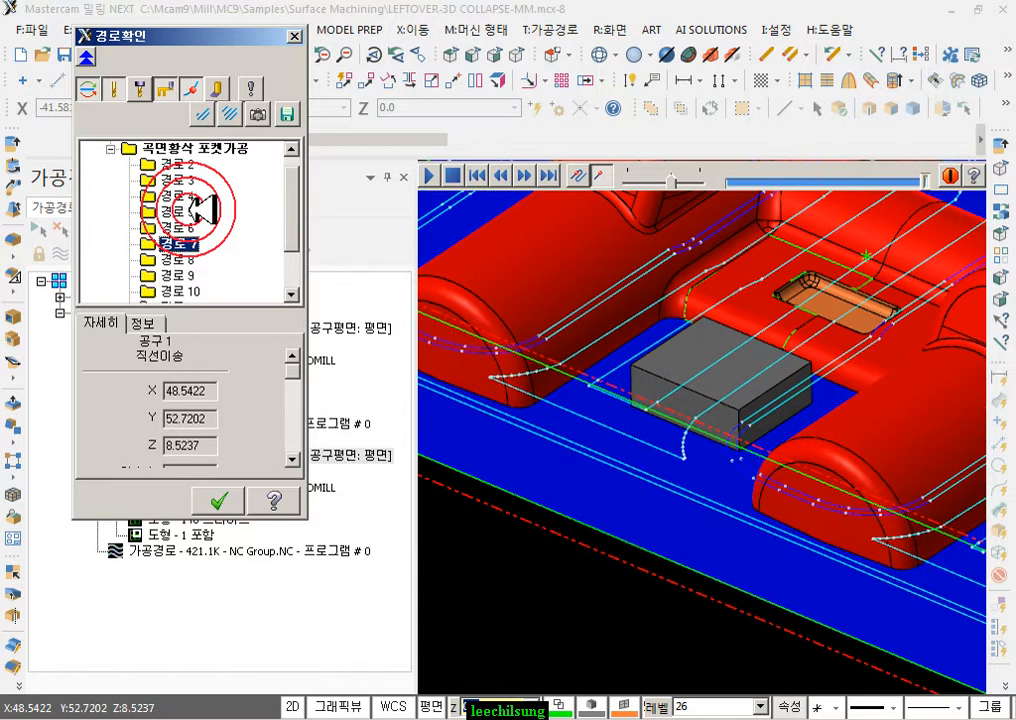
key("Down")
key("Down")
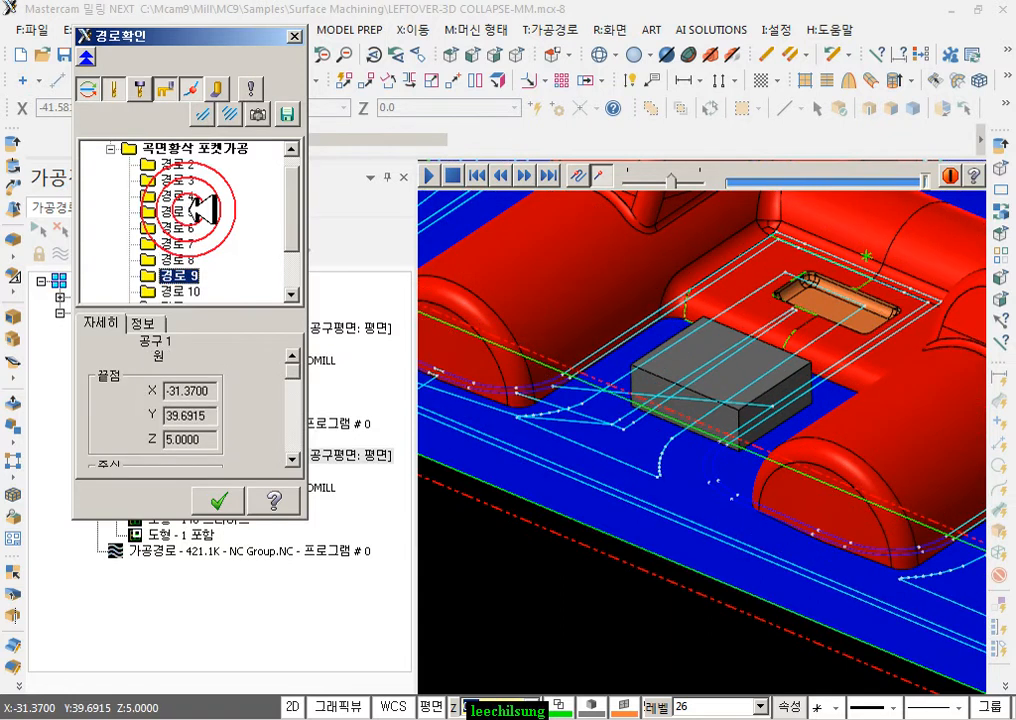
middle_click_drag(610, 159, 812, 371)
scroll(800, 395, "down", 4)
scroll(805, 375, "down", 3)
left_click(218, 500)
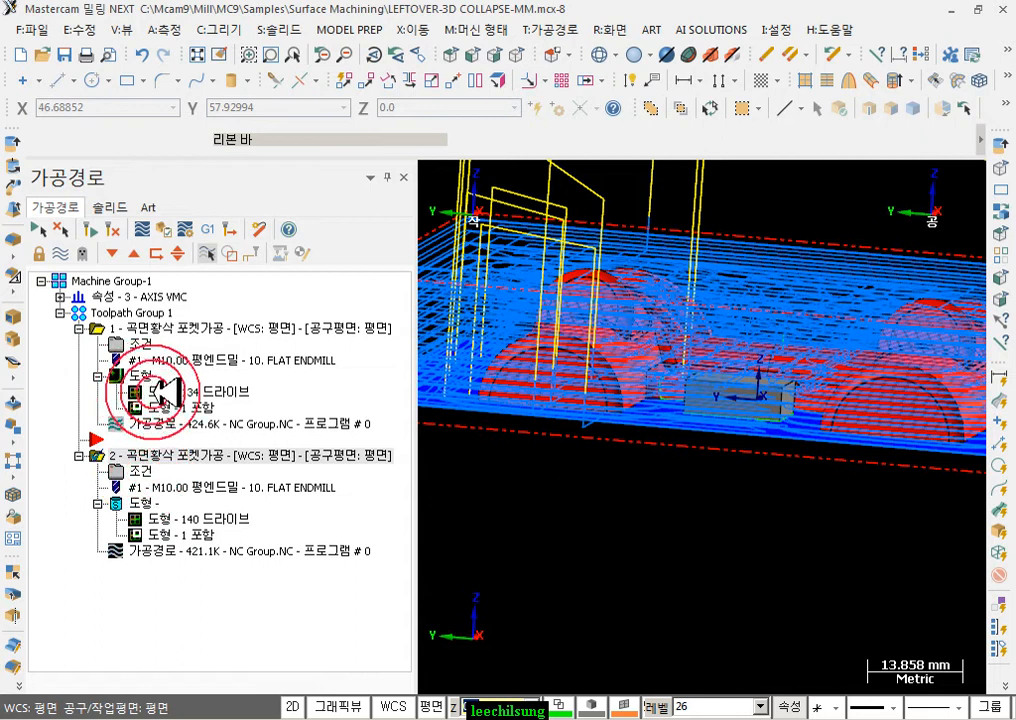
- Add the solid block to the first rough pocket operation's drive surfaces and regenerate that toolpath
left_click(165, 391)
left_click(143, 250)
left_click(763, 398)
left_click(898, 186)
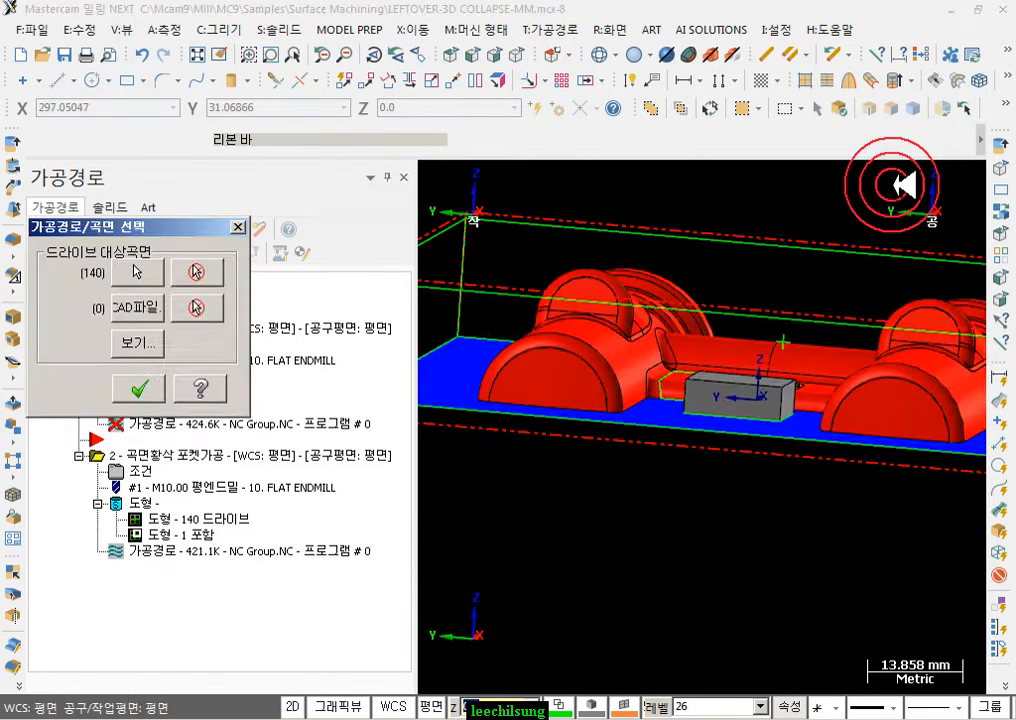
left_click(140, 389)
left_click(91, 232)
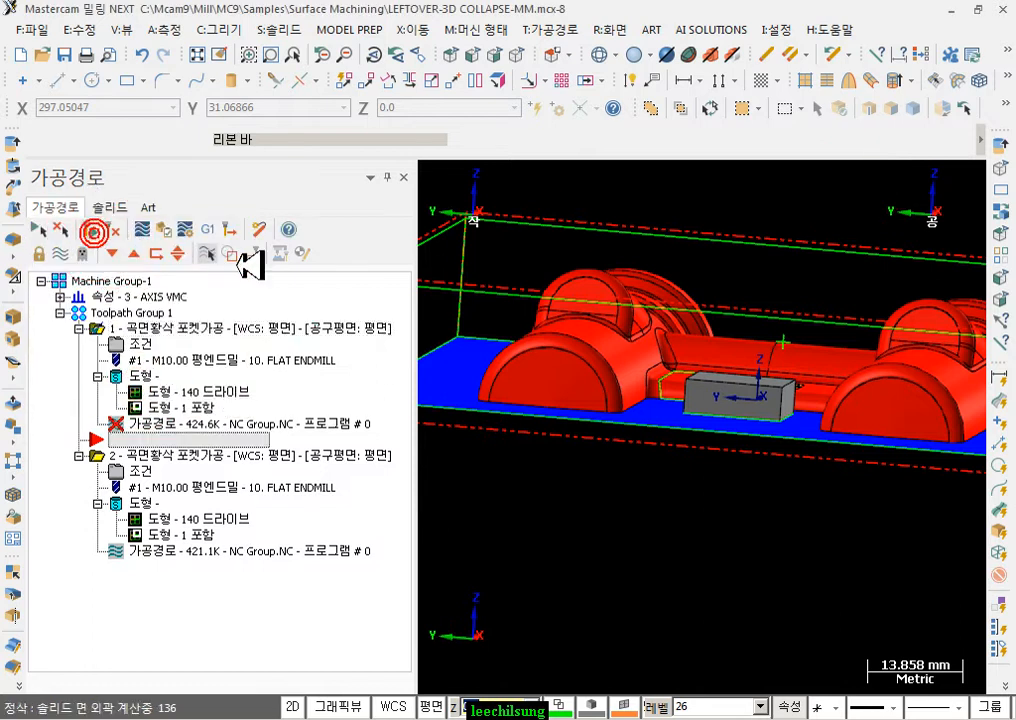
- Backplot the first operation's passes 7 to 10, comparing the Z depths of passes 9 and 10 with the block's top face
left_click(365, 328)
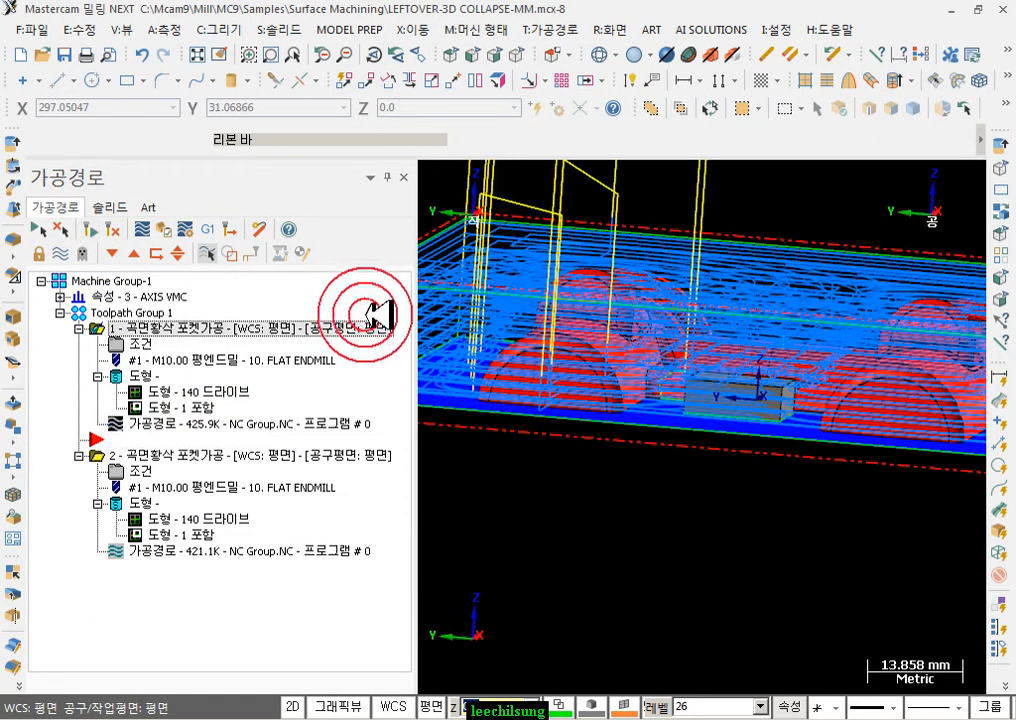
key("alt+t")
double_click(118, 156)
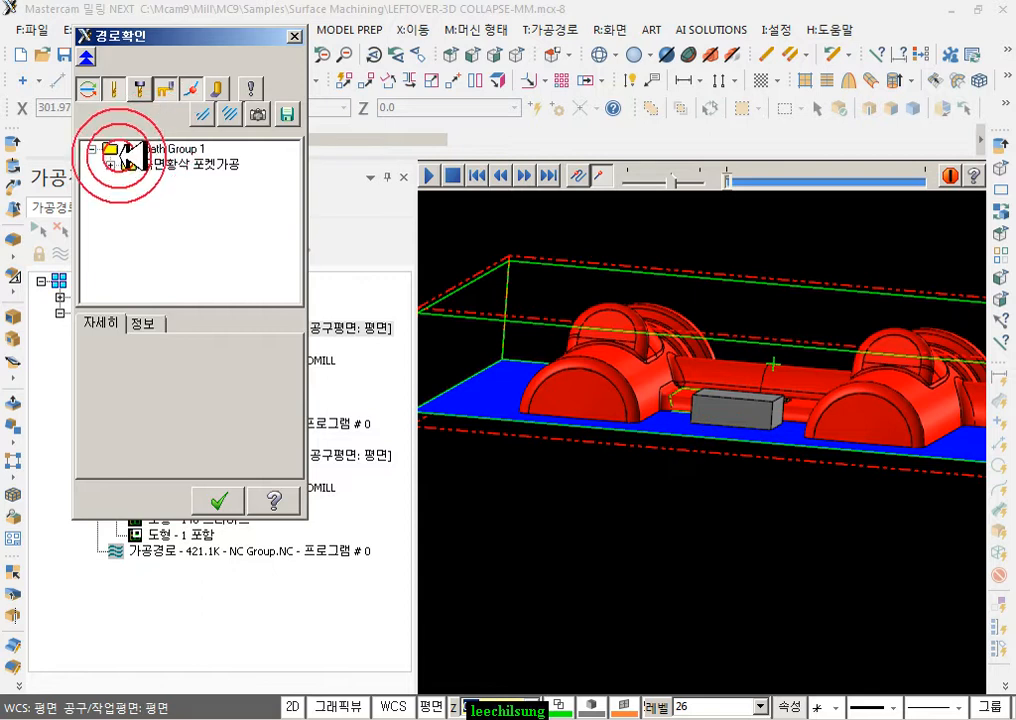
left_click(178, 243)
key("Down")
key("Down")
key("Down")
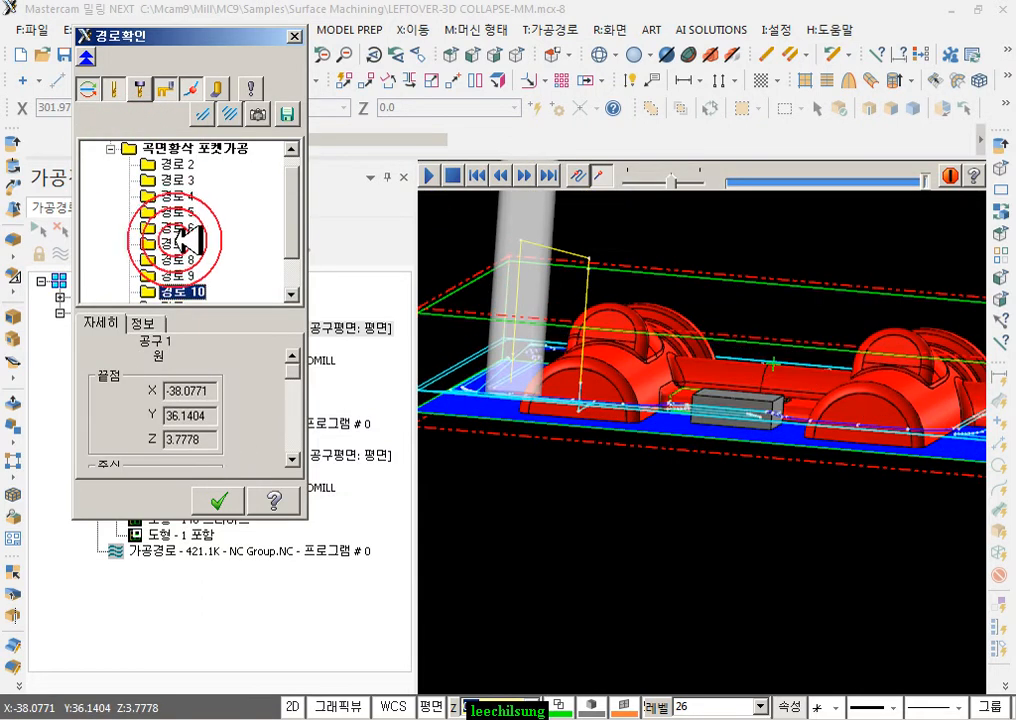
scroll(748, 438, "up", 5)
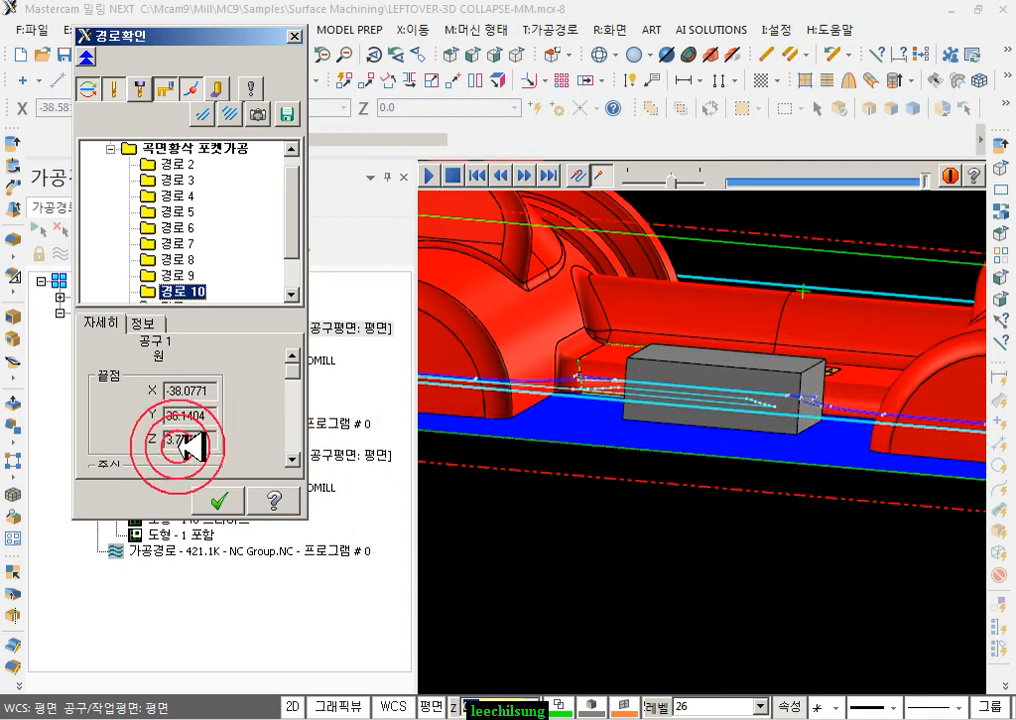
left_click(185, 276)
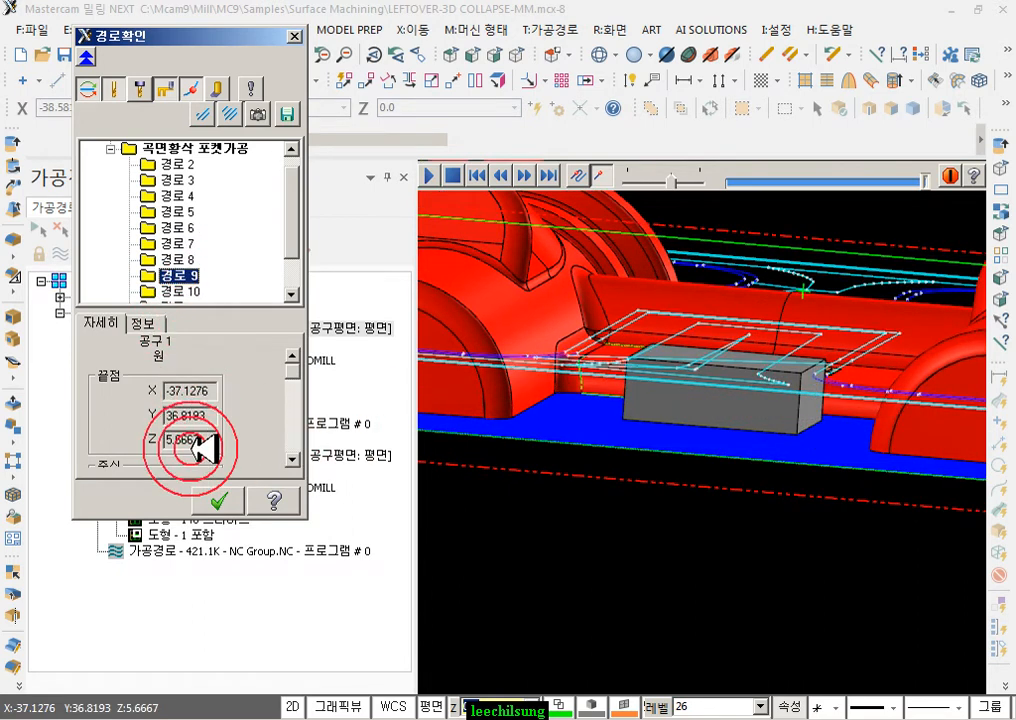
middle_click_drag(727, 378, 828, 279)
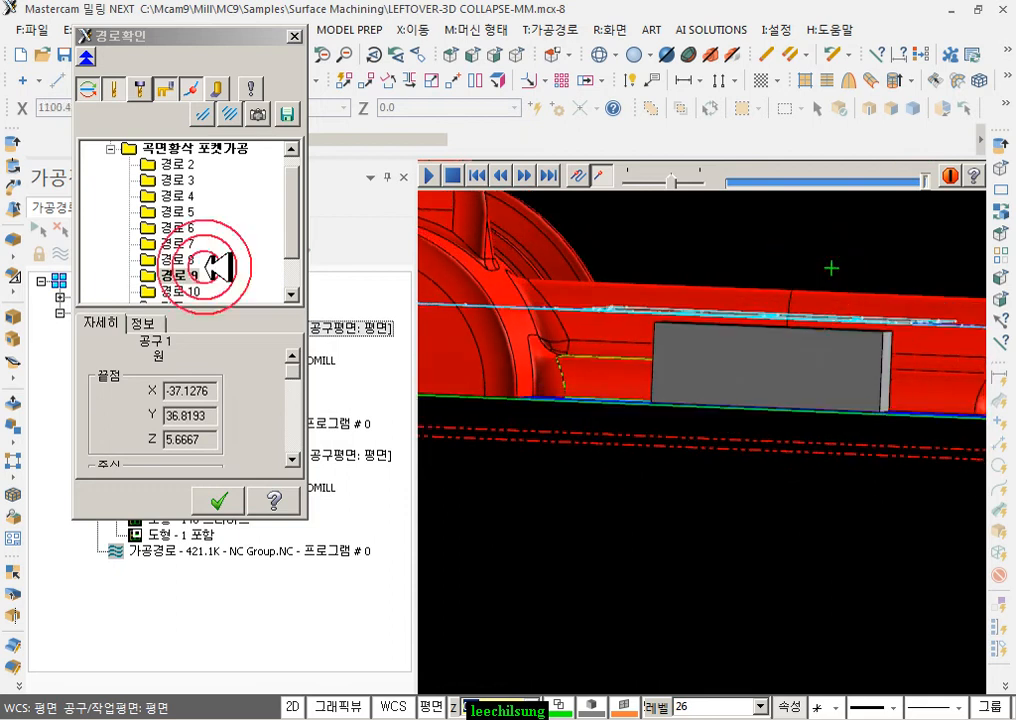
left_click(218, 499)
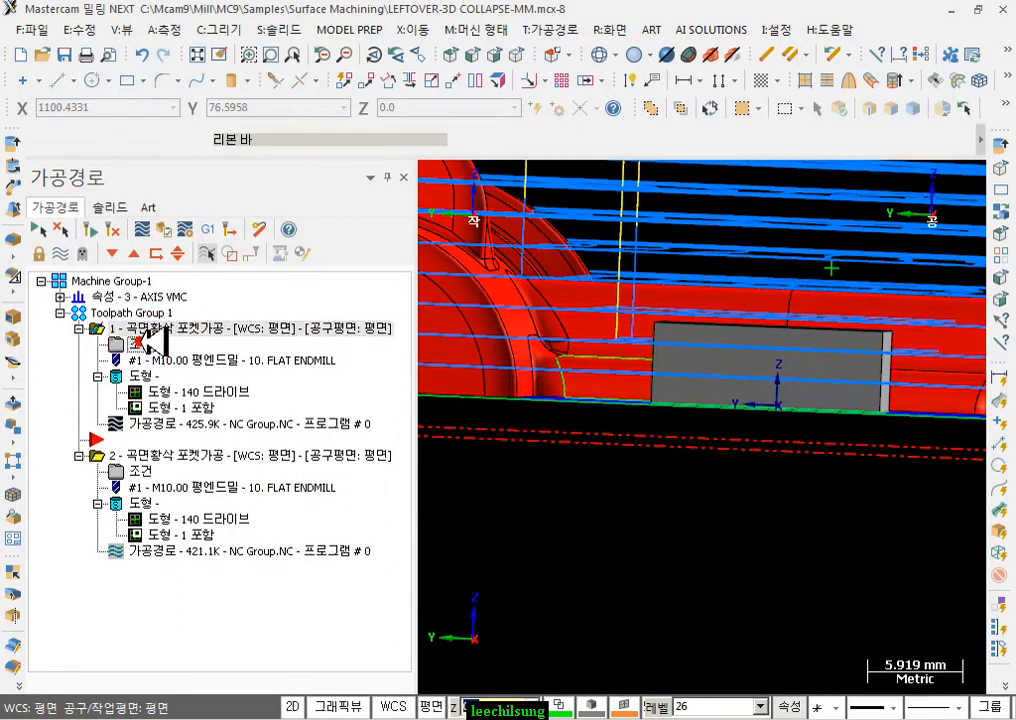
- Enable applying the drive surfaces' stock allowance in the first operation's absolute depth limits and regenerate its toolpath
left_click(135, 340)
left_click(390, 558)
left_click(123, 368)
left_click(100, 507)
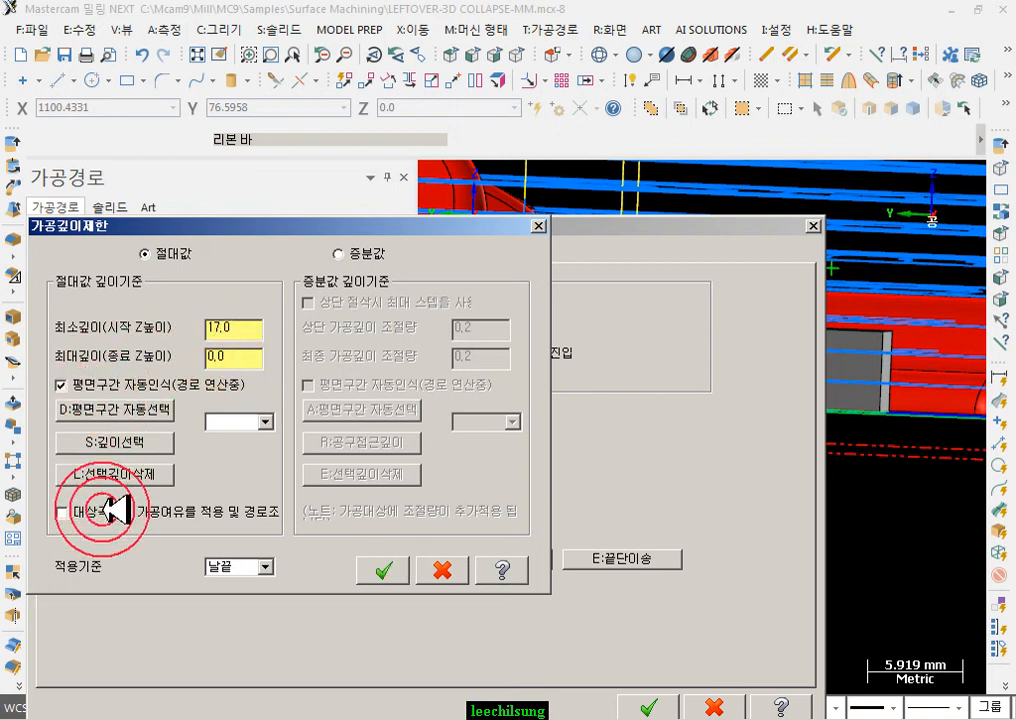
left_click(386, 569)
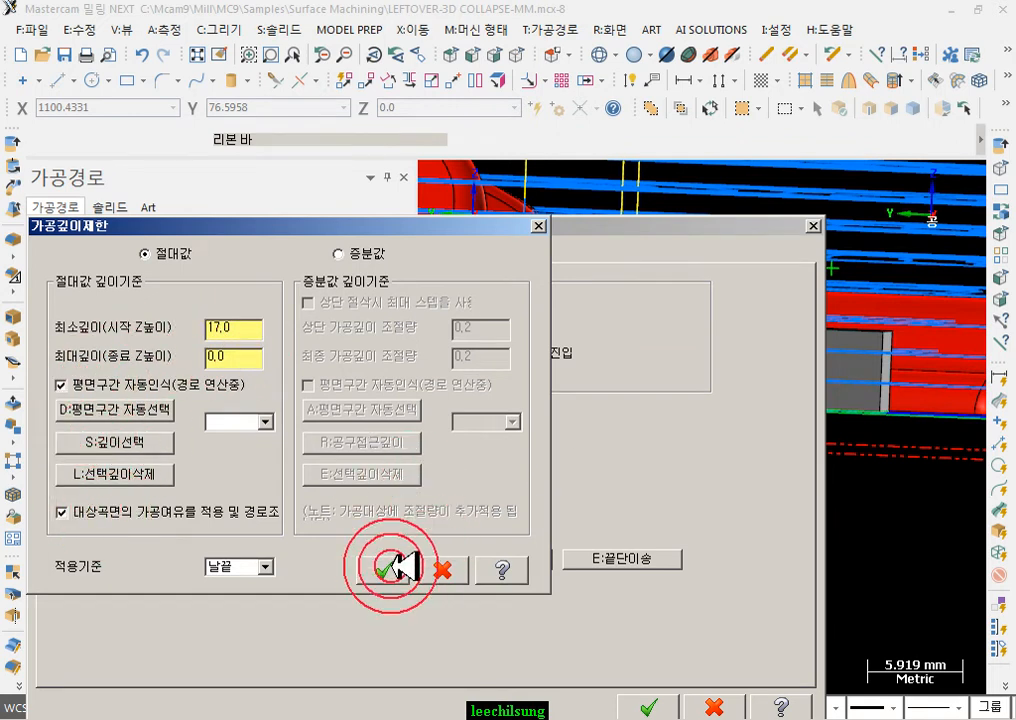
left_click(652, 704)
left_click(91, 226)
left_click(731, 340)
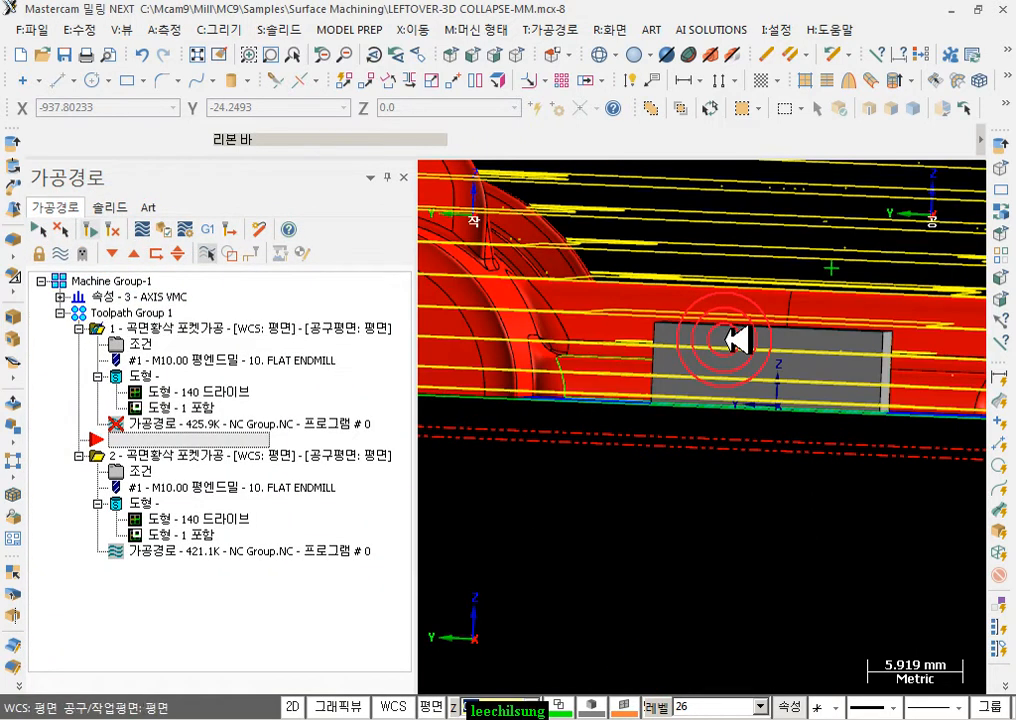
- Check the drive surface stock allowance in the first rough pocket operation's surface parameters
left_click(141, 343)
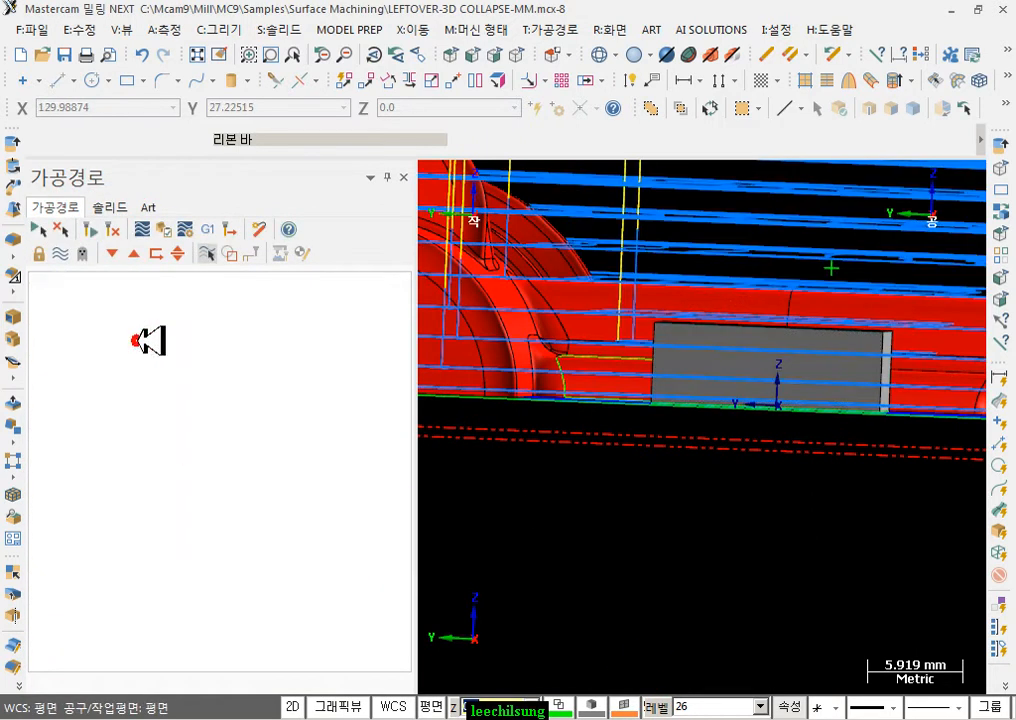
left_click(178, 251)
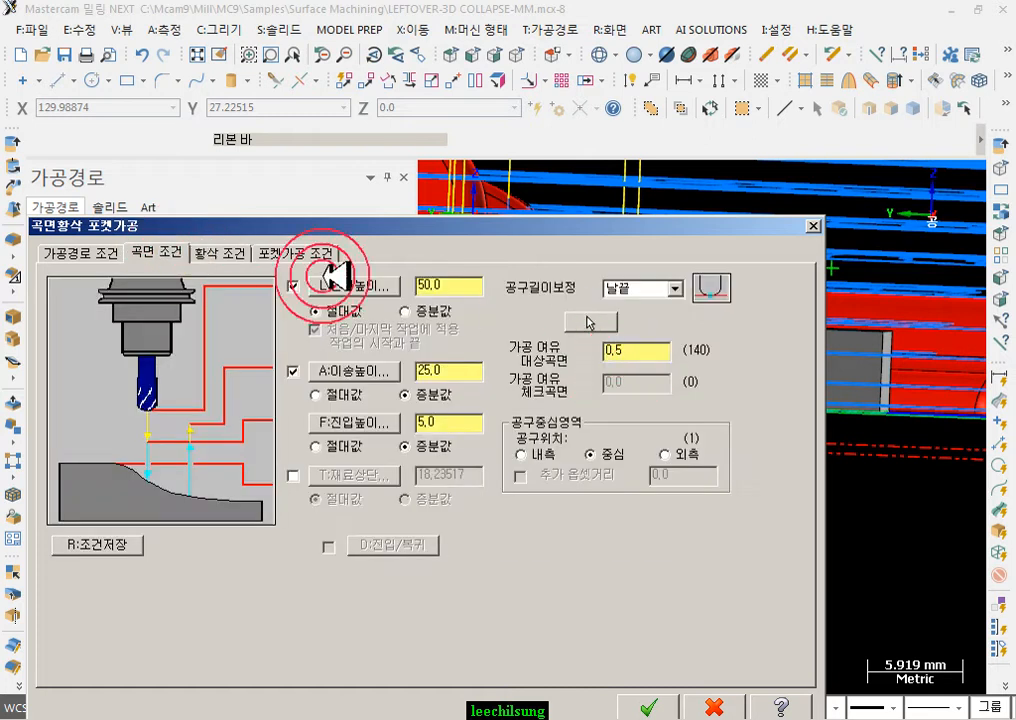
left_click(222, 253)
left_click(300, 253)
left_click(648, 703)
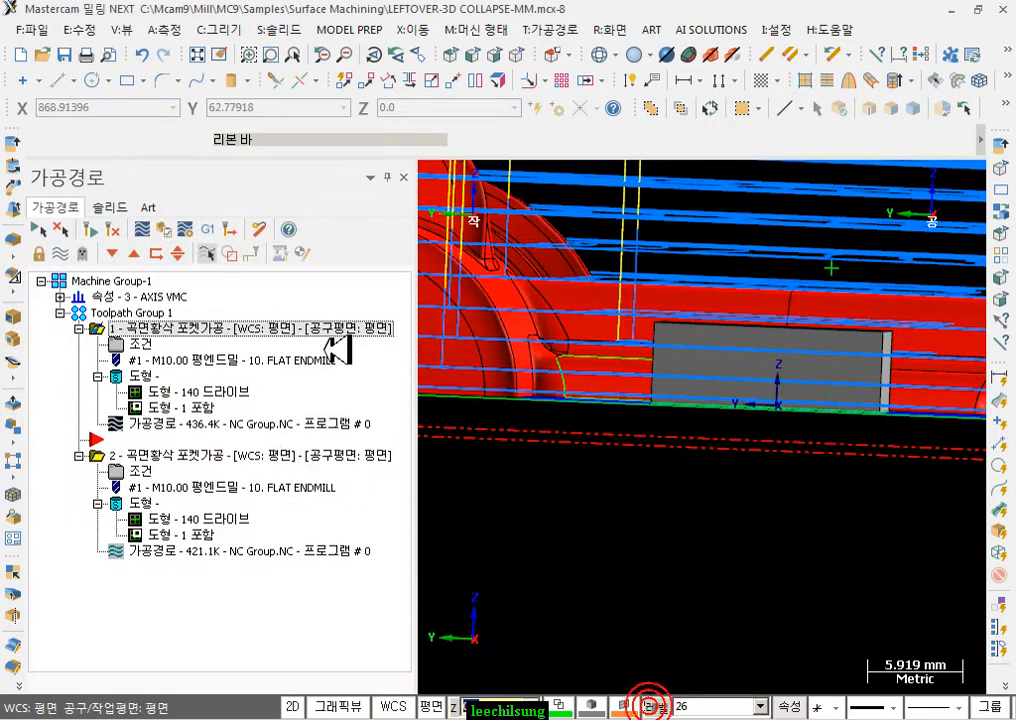
- Backplot the first operation's passes 6 to 8 and compare the Z depth of pass 8 with the block's top face
left_click(187, 419)
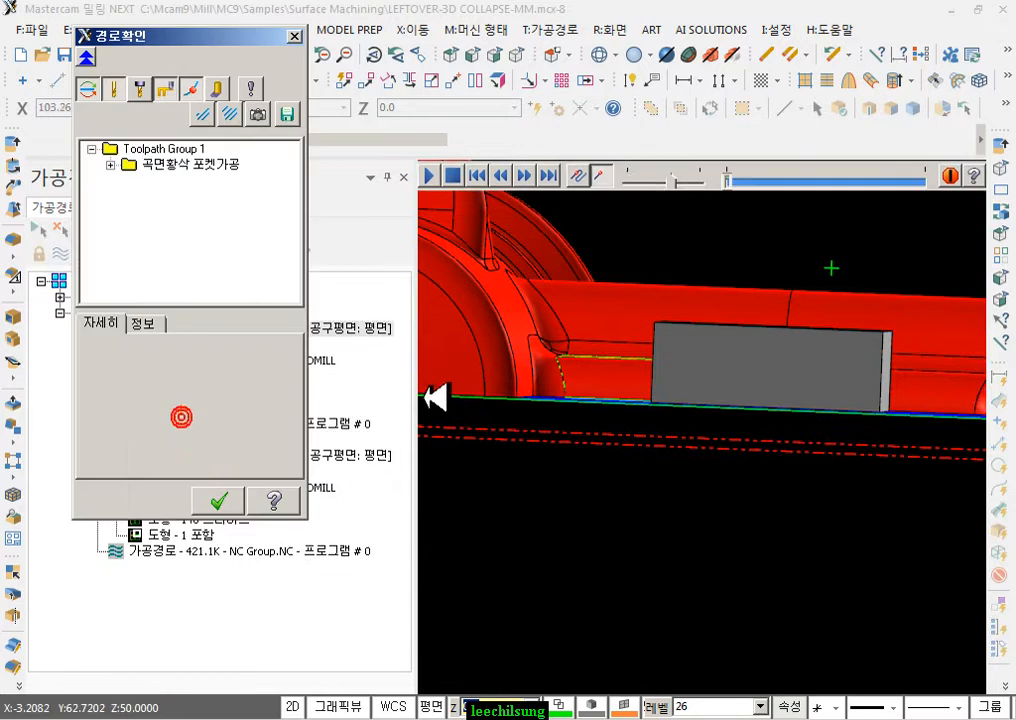
left_click(111, 163)
left_click(171, 229)
left_click(180, 229)
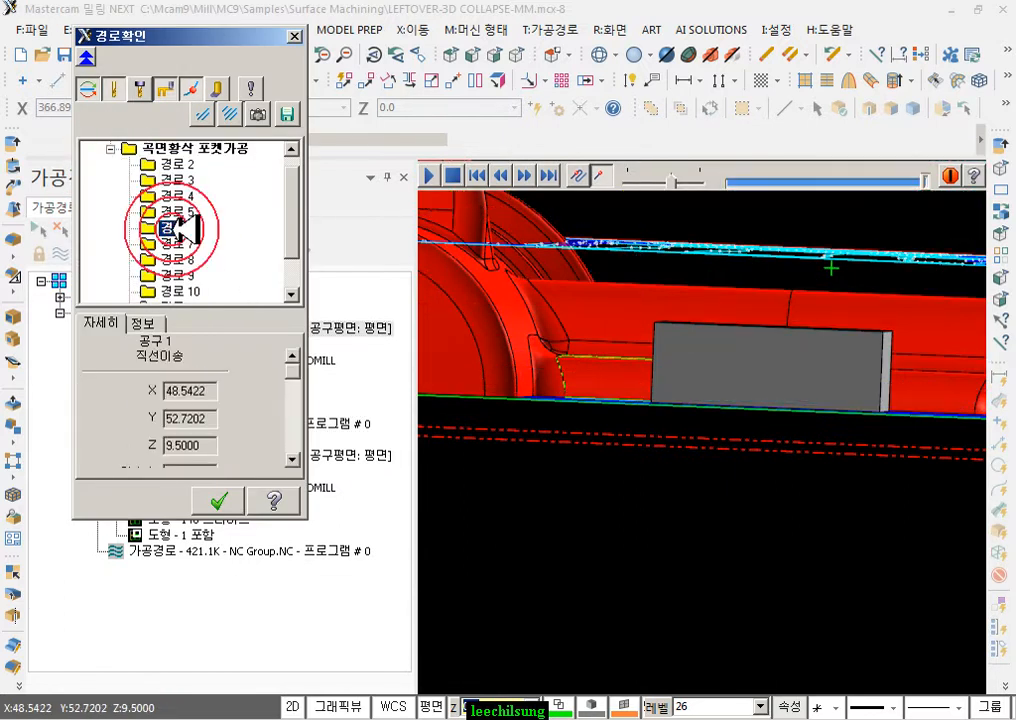
key("Down")
key("Down")
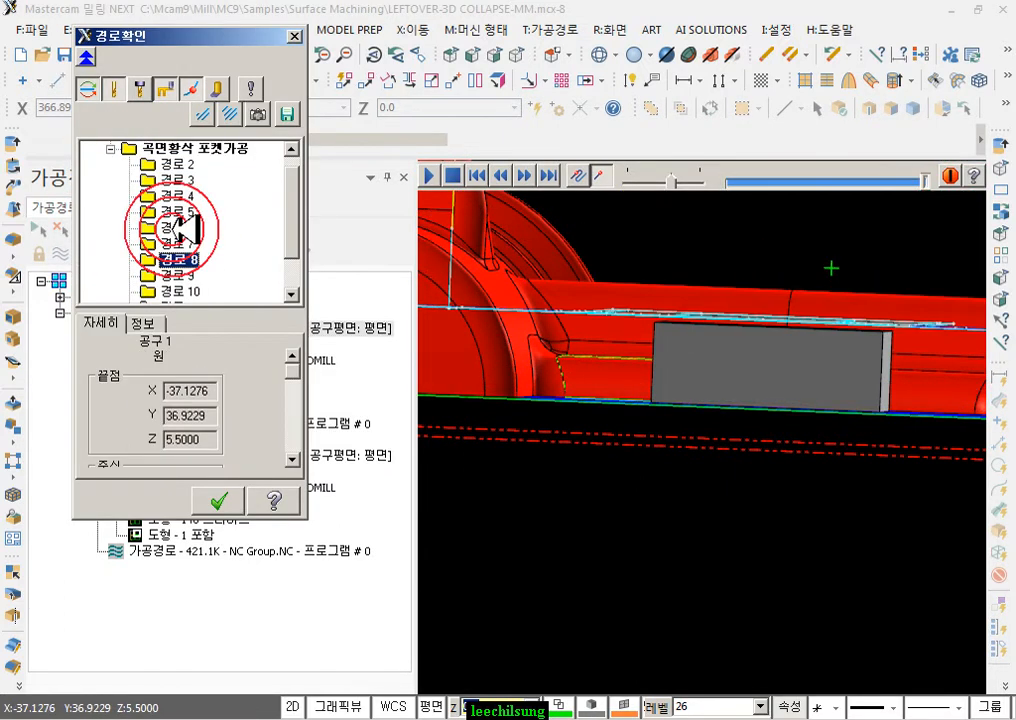
left_click(211, 440)
left_click(728, 300)
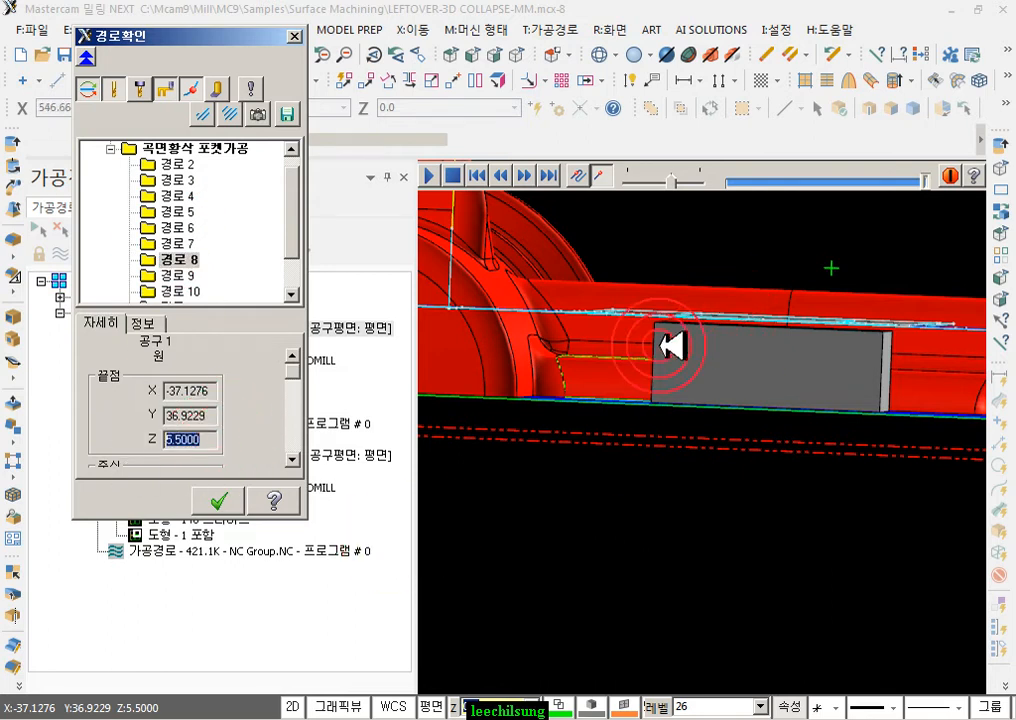
middle_click_drag(777, 360, 783, 285)
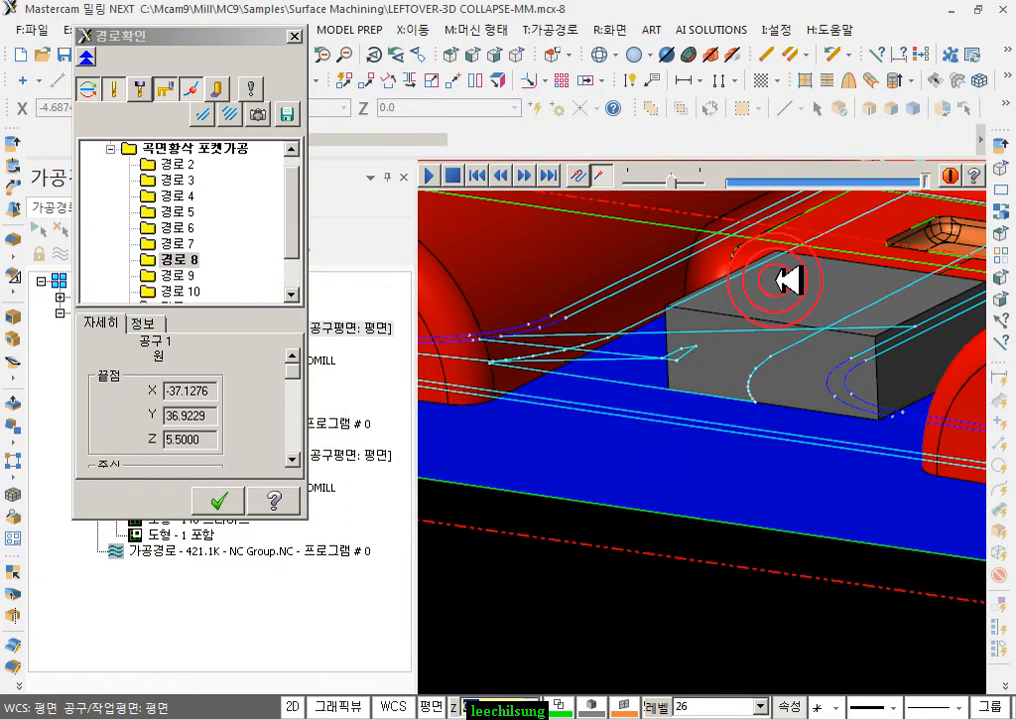
left_click(219, 500)
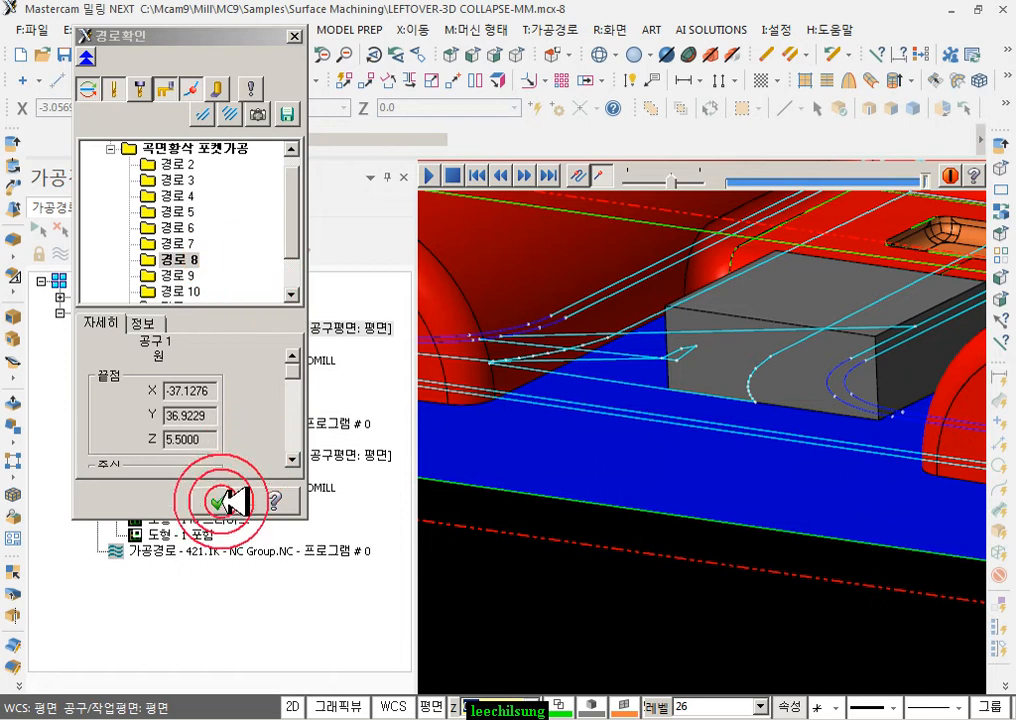
- Backplot the first operation's passes 6 to 8 again from an angled view of the block
left_click(130, 406)
key("alt+t")
left_click(111, 164)
left_click(183, 226)
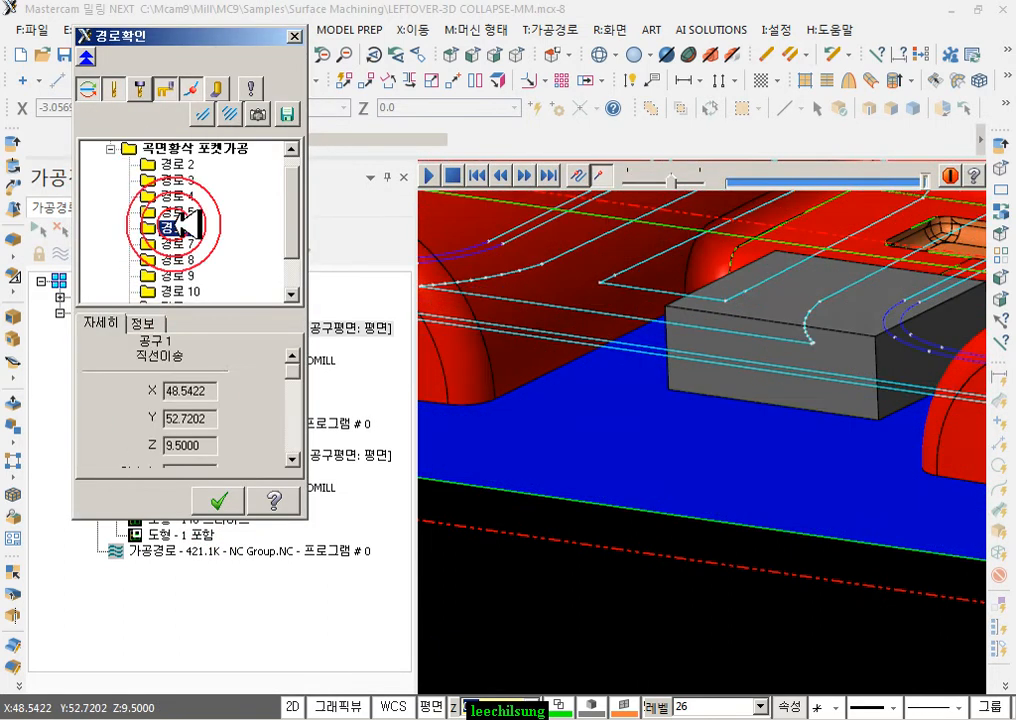
key("Down")
key("Down")
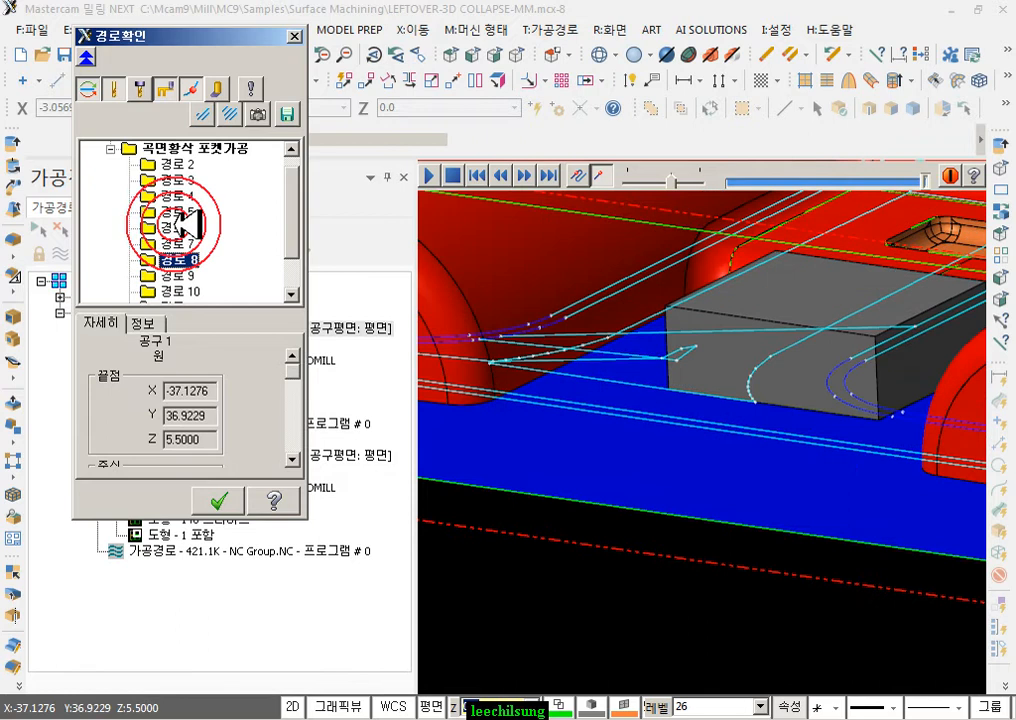
left_click(213, 497)
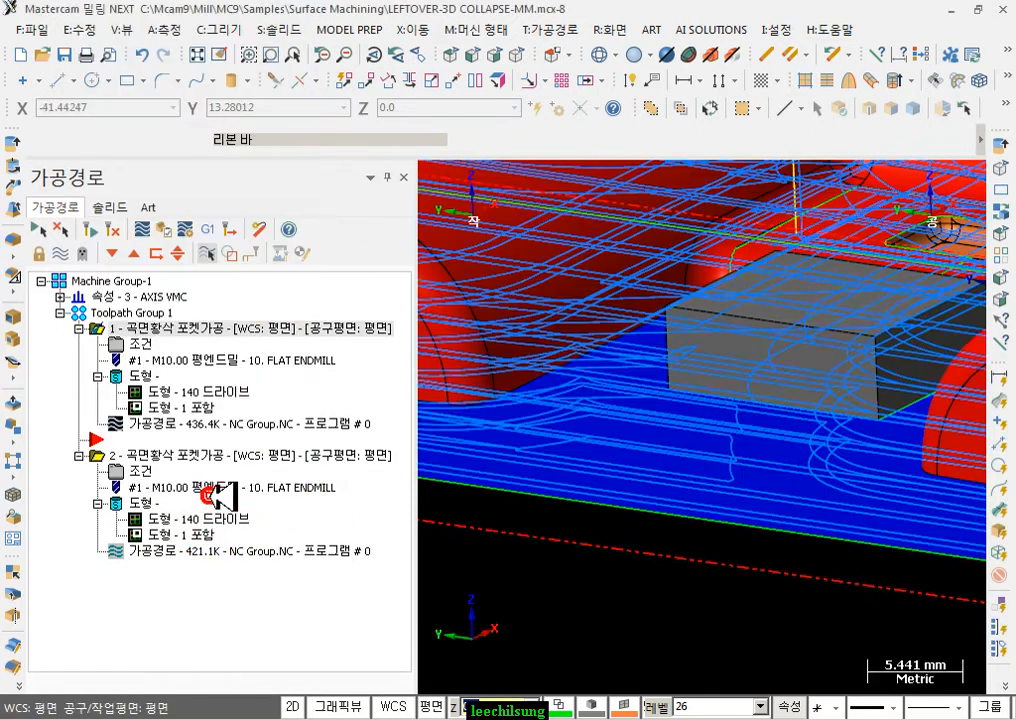
- Backplot the second operation's passes 8 and 9, comparing the Z depth of pass 9 with the block's top face
left_click(165, 550)
key("alt+t")
left_click(95, 165)
left_click(172, 259)
key("Down")
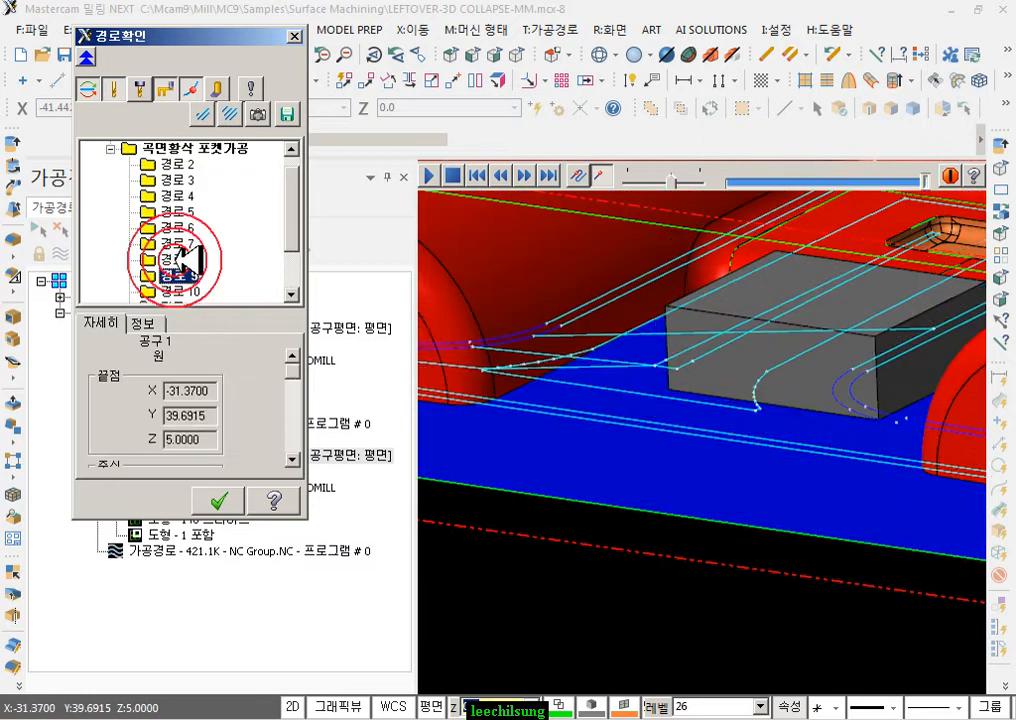
middle_click_drag(767, 320, 832, 311)
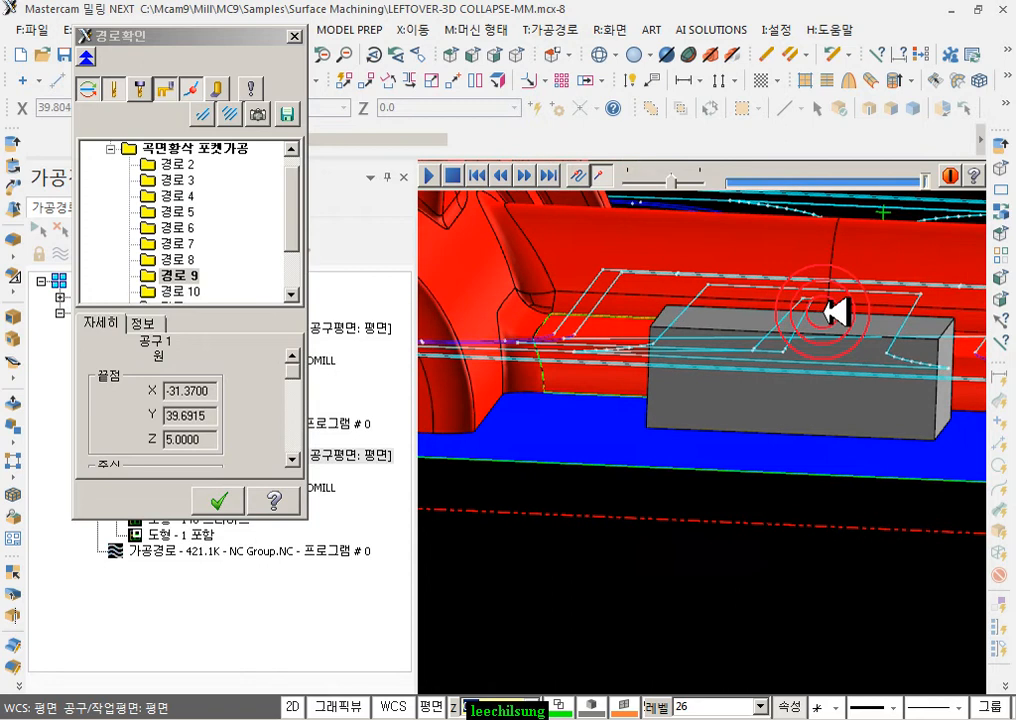
left_click(222, 505)
- Set both the top and final cut adjustments to 1.0 in the second operation's incremental depth limits
left_click(125, 472)
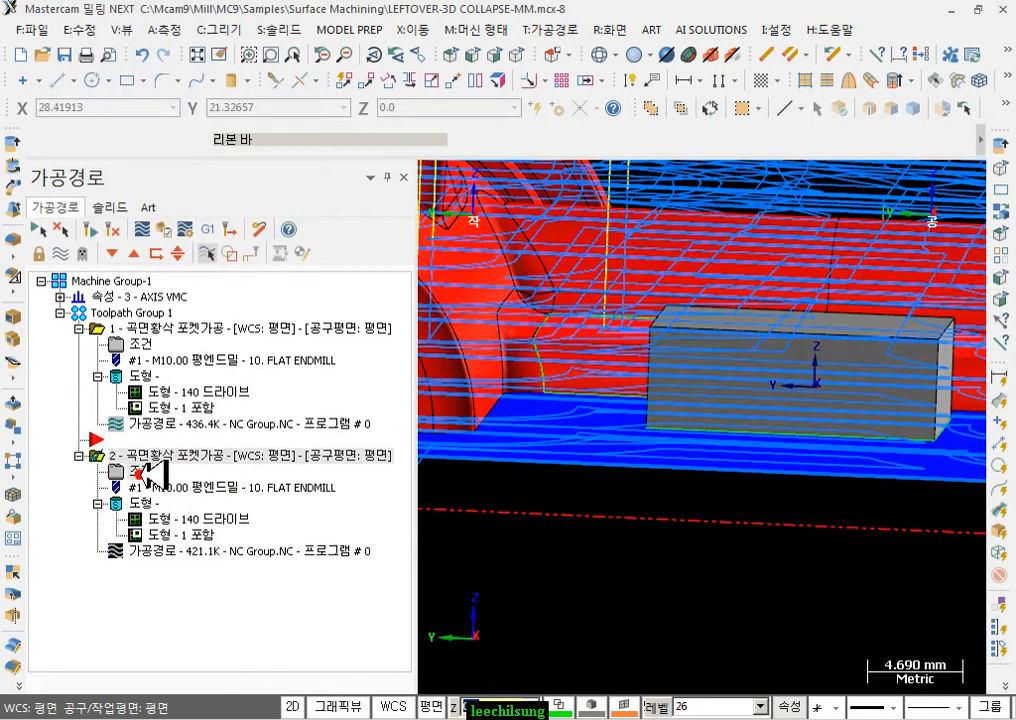
left_click(219, 253)
left_click(383, 557)
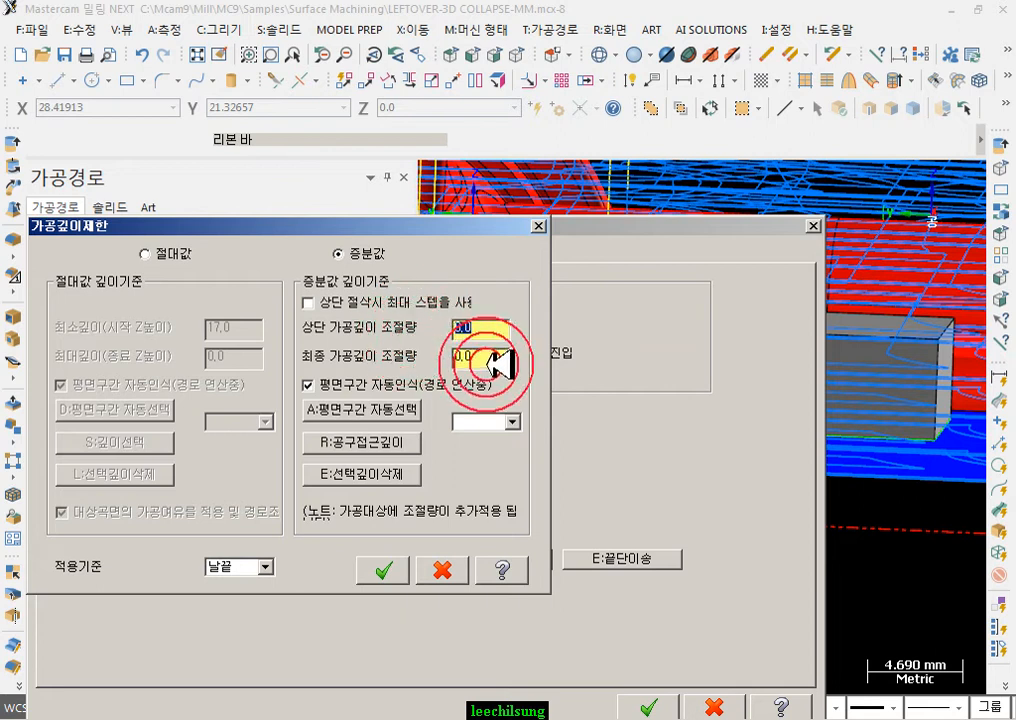
left_click(455, 360)
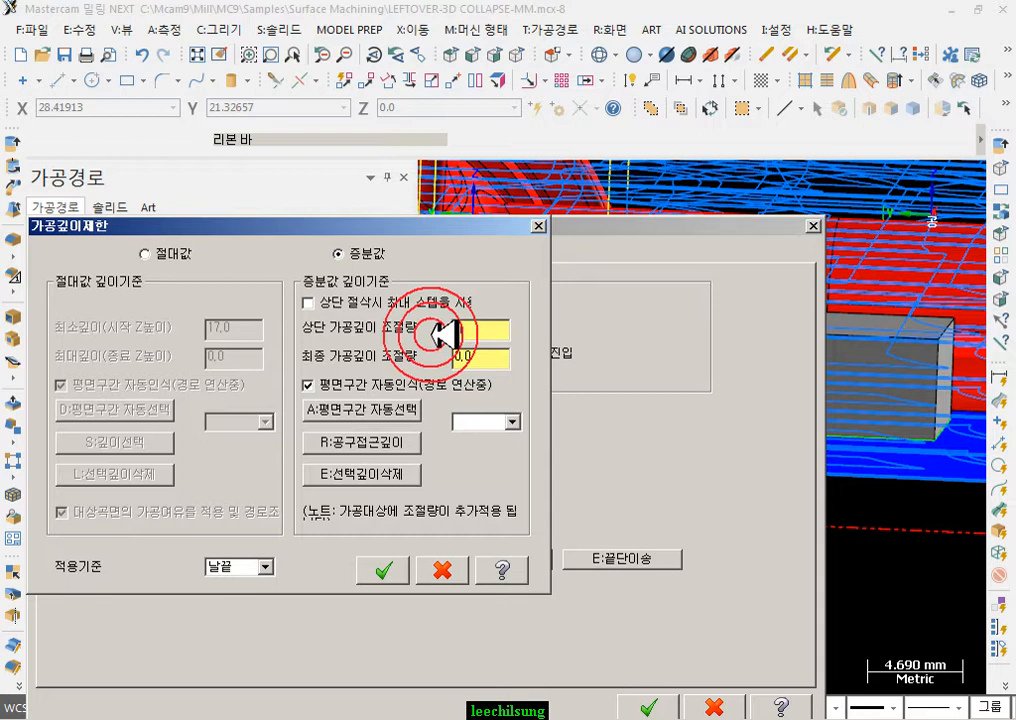
type("1")
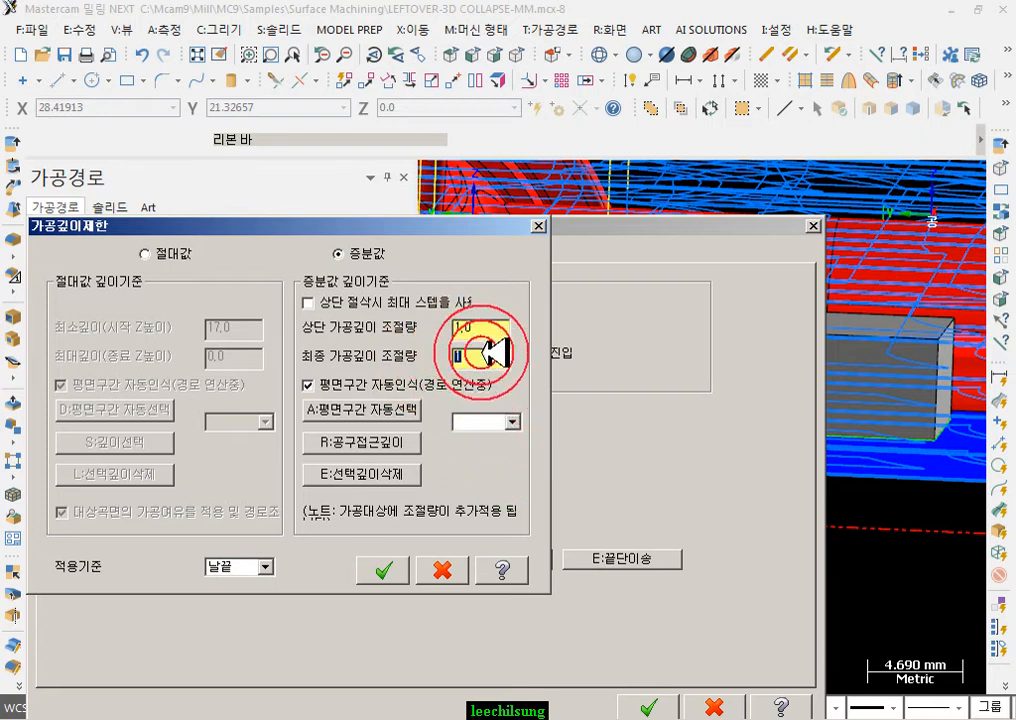
mouse_move(630, 215)
left_mouse_down()
mouse_move(635, 547)
mouse_move(828, 612)
mouse_move(890, 160)
mouse_move(632, 166)
left_mouse_up()
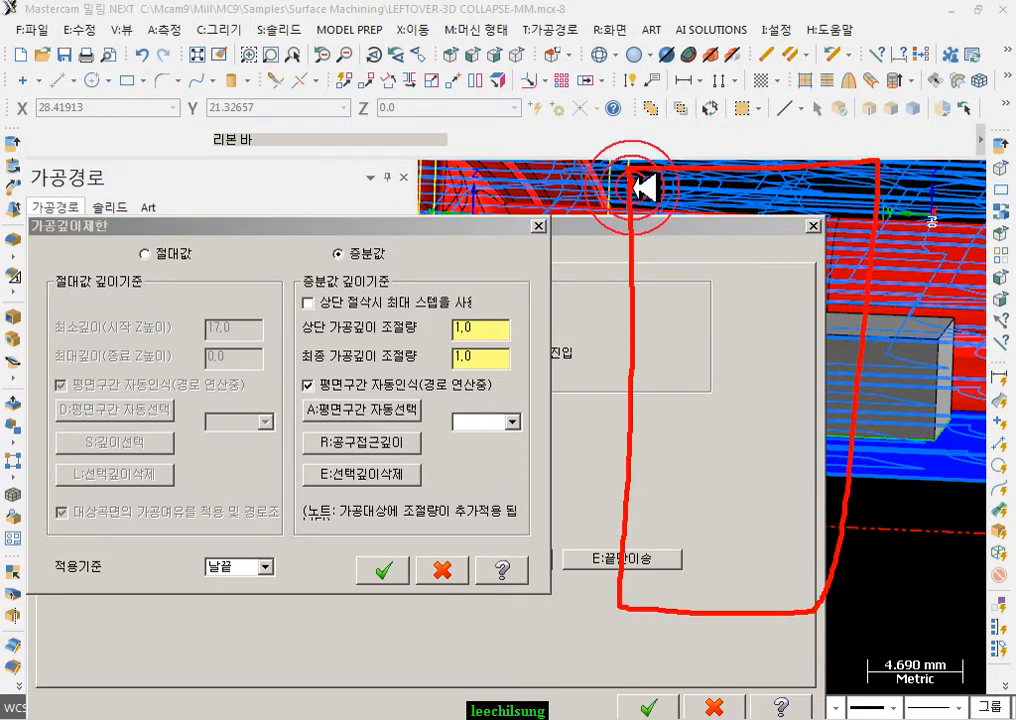
mouse_move(460, 320)
left_mouse_down()
mouse_move(486, 322)
mouse_move(486, 340)
mouse_move(462, 310)
left_mouse_up()
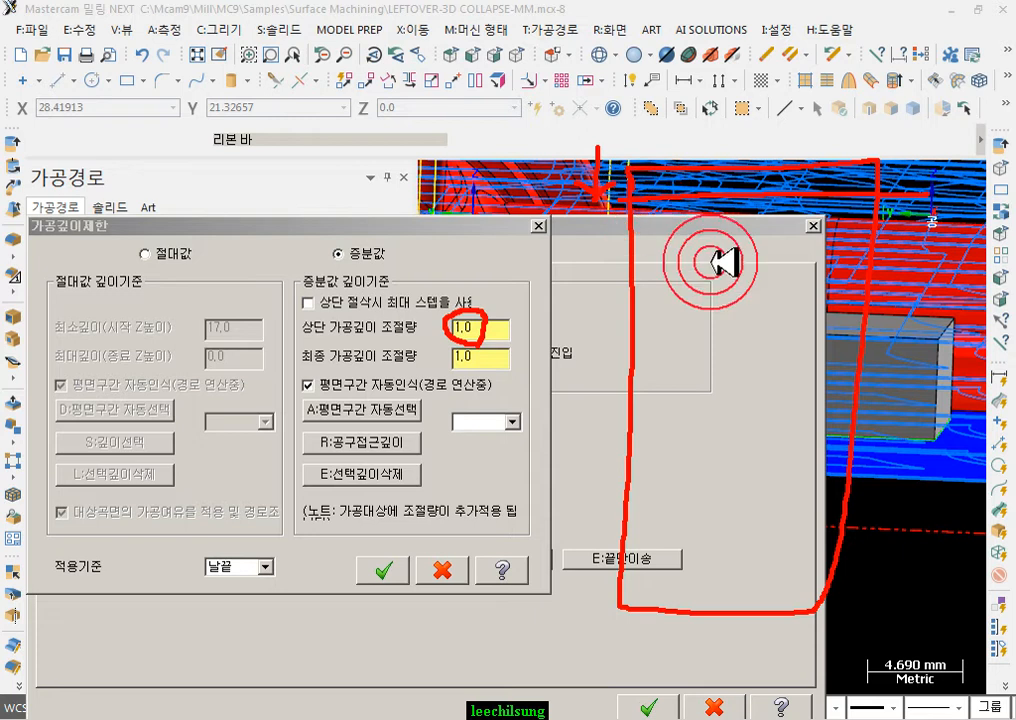
left_click_drag(454, 365, 510, 363)
left_click_drag(622, 578, 816, 578)
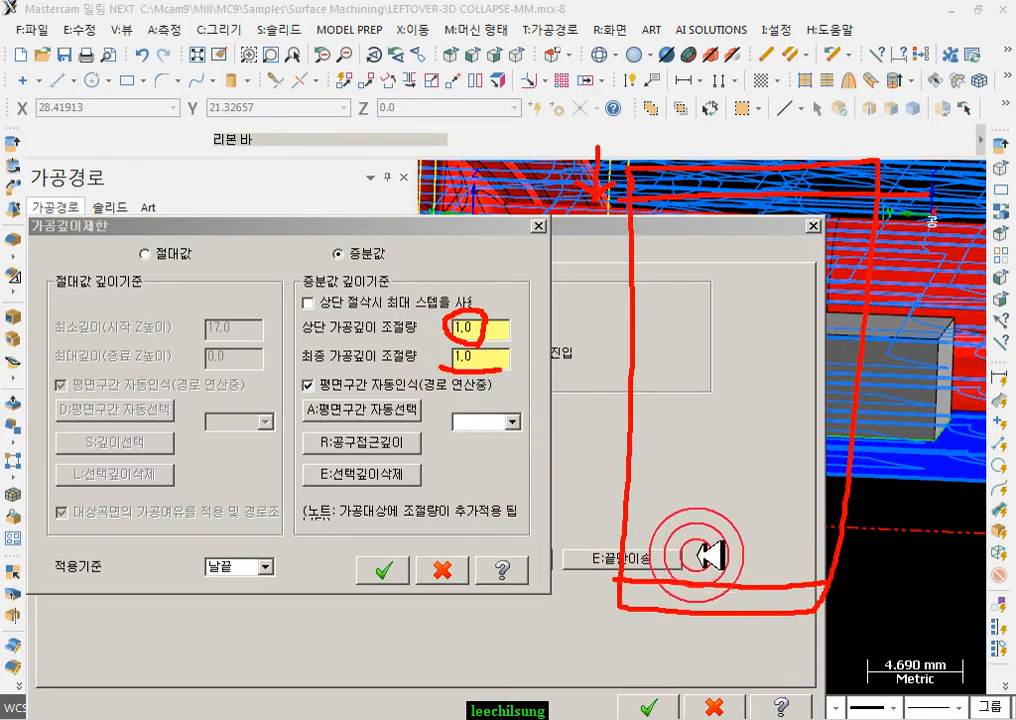
left_click_drag(655, 548, 658, 564)
left_click_drag(660, 643, 685, 543)
left_click(652, 567)
left_click_drag(571, 133, 555, 245)
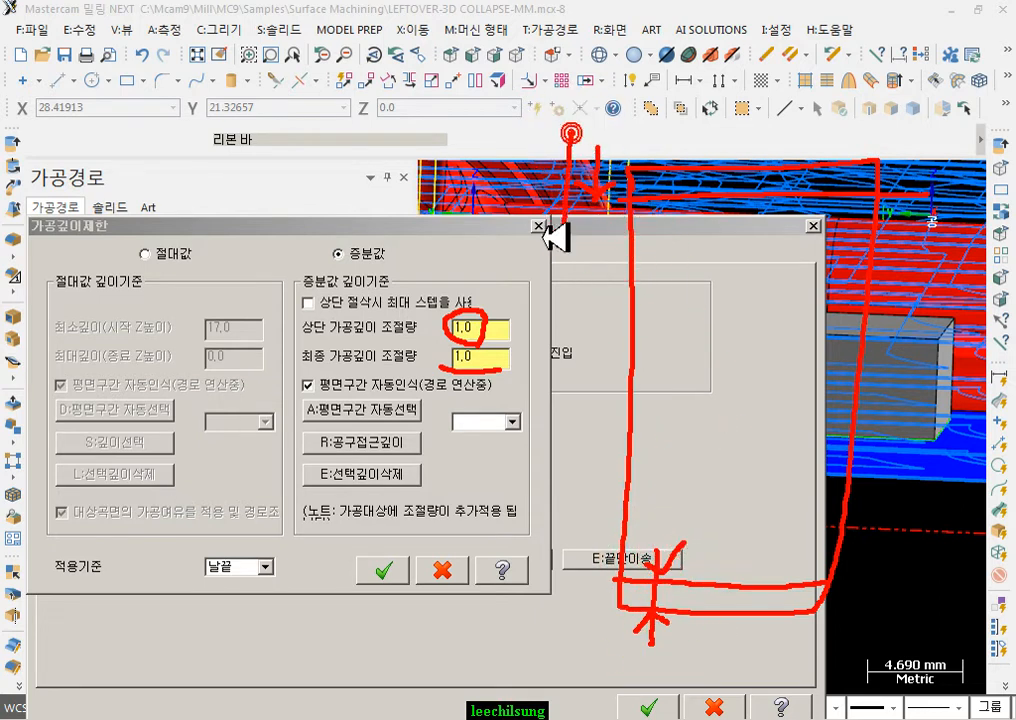
left_click_drag(697, 632, 718, 520)
left_click_drag(718, 517, 752, 542)
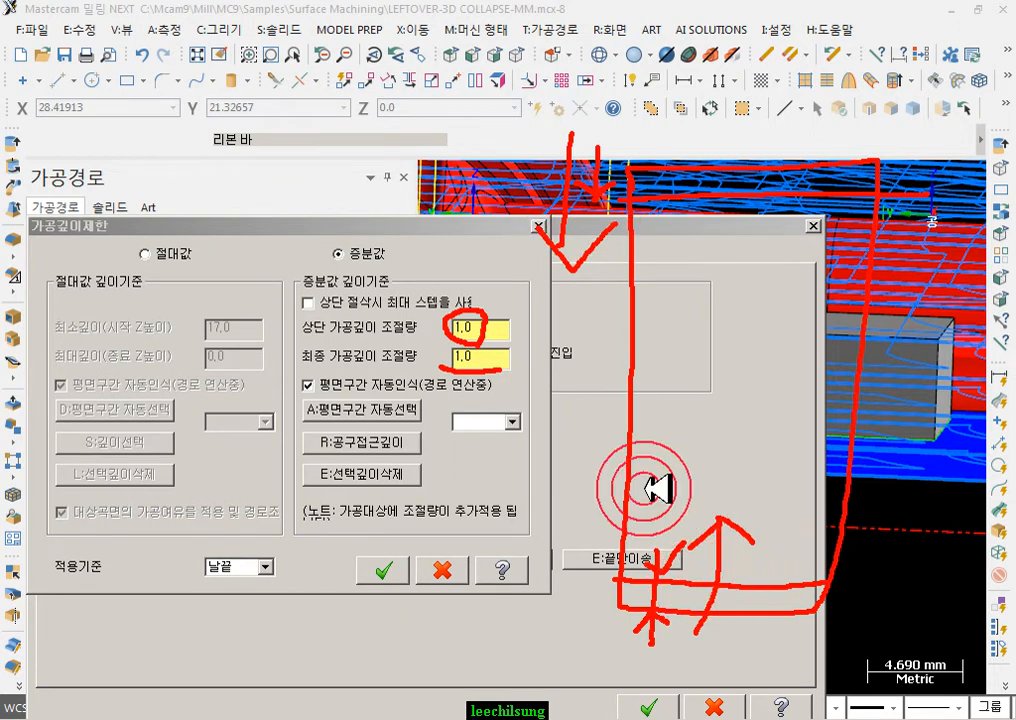
left_click_drag(793, 125, 790, 187)
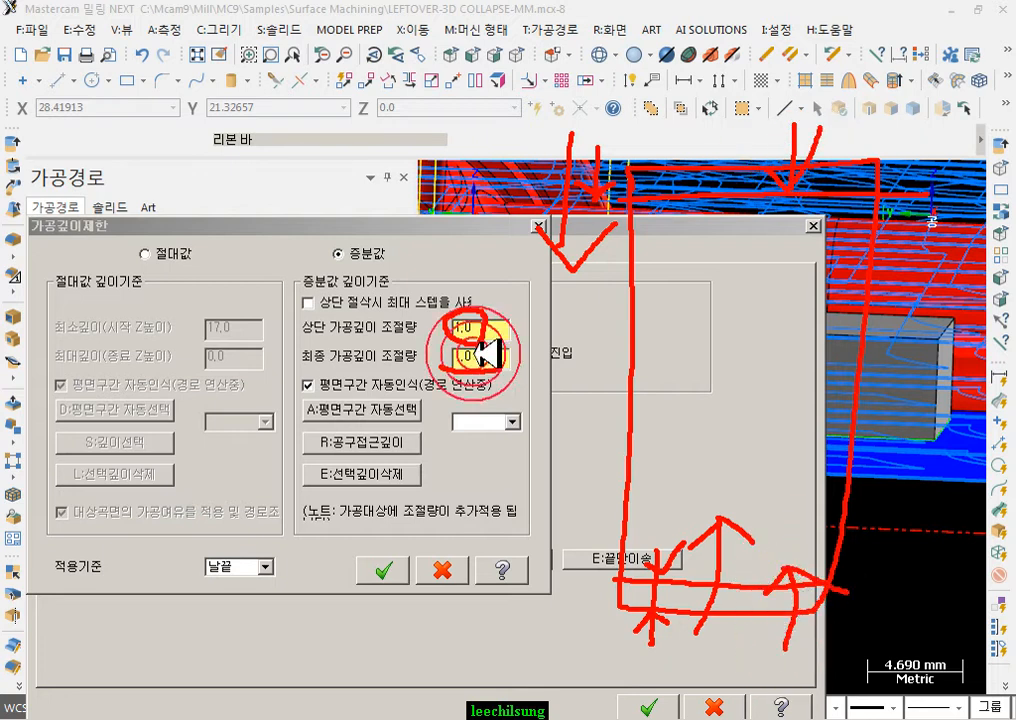
mouse_move(507, 322)
left_mouse_down()
mouse_move(545, 339)
mouse_move(512, 373)
mouse_move(541, 372)
left_mouse_up()
mouse_move(671, 142)
left_mouse_down()
mouse_move(672, 200)
mouse_move(709, 196)
left_mouse_up()
mouse_move(737, 602)
left_mouse_down()
mouse_move(747, 497)
mouse_move(785, 529)
left_mouse_up()
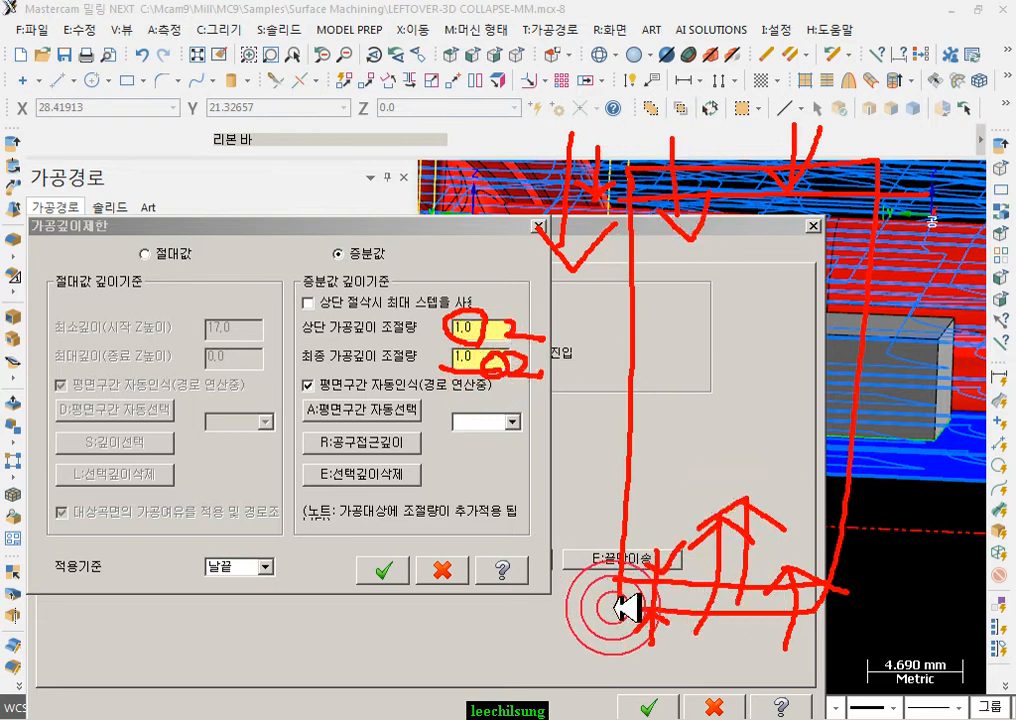
left_click_drag(706, 608, 864, 612)
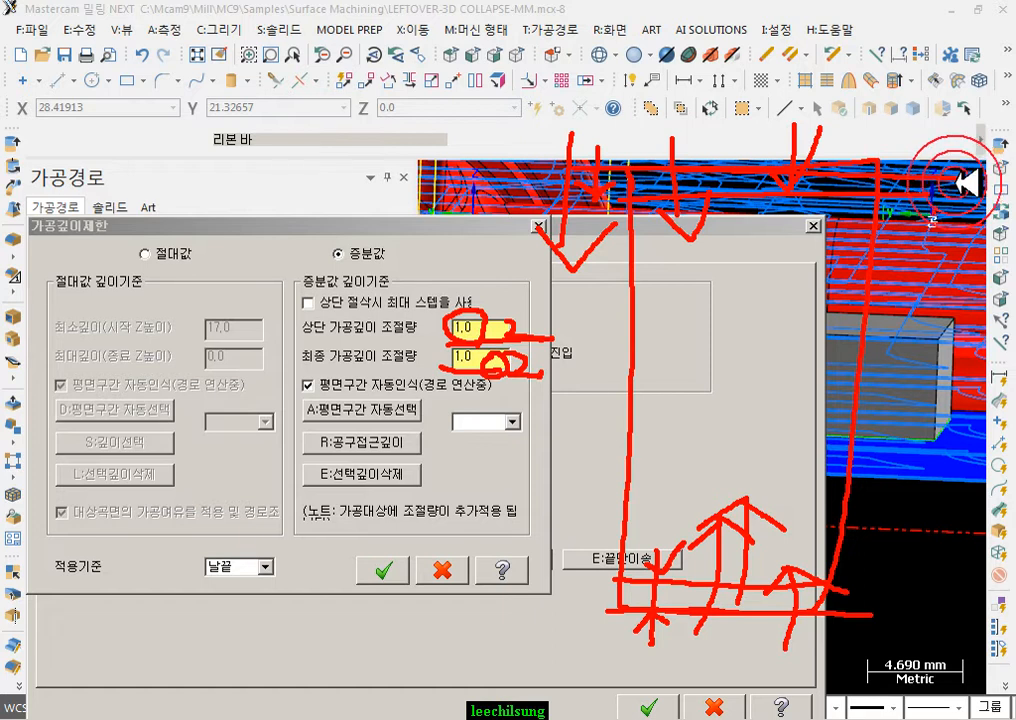
left_click_drag(388, 314, 414, 312)
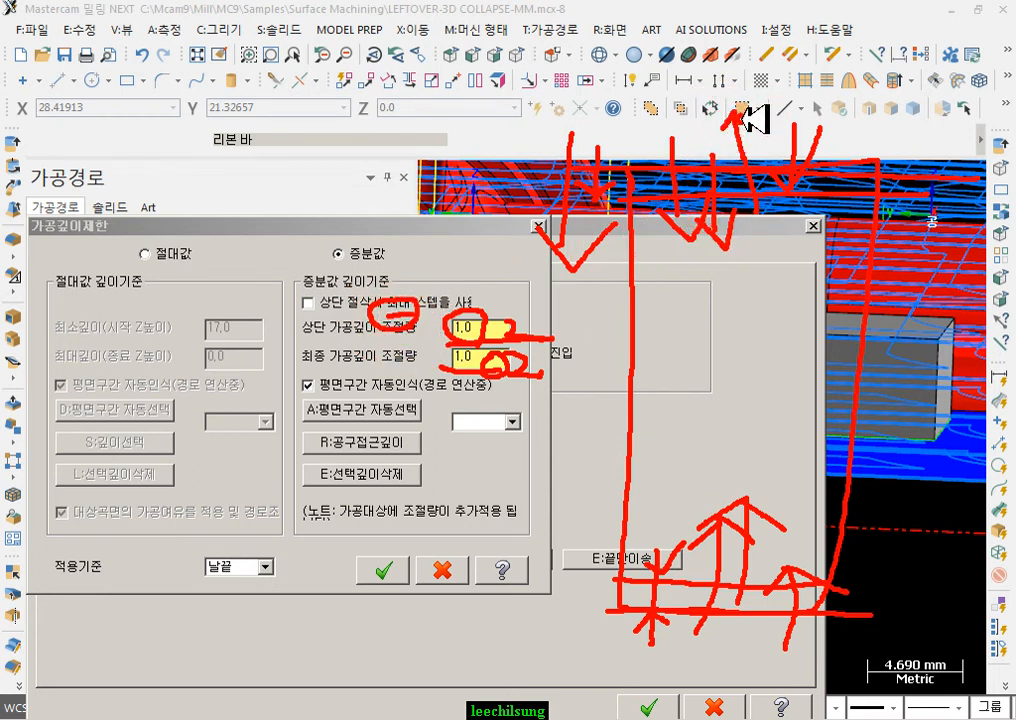
left_click_drag(734, 111, 762, 121)
mouse_move(490, 110)
left_mouse_down()
mouse_move(813, 138)
mouse_move(979, 140)
left_mouse_up()
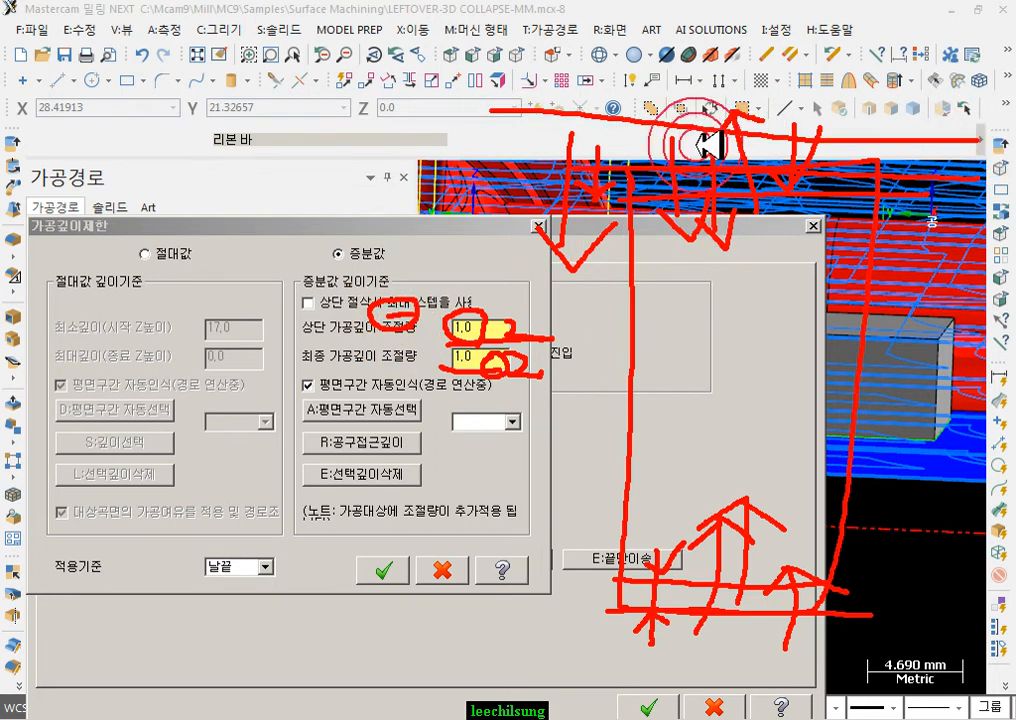
left_click_drag(438, 123, 998, 123)
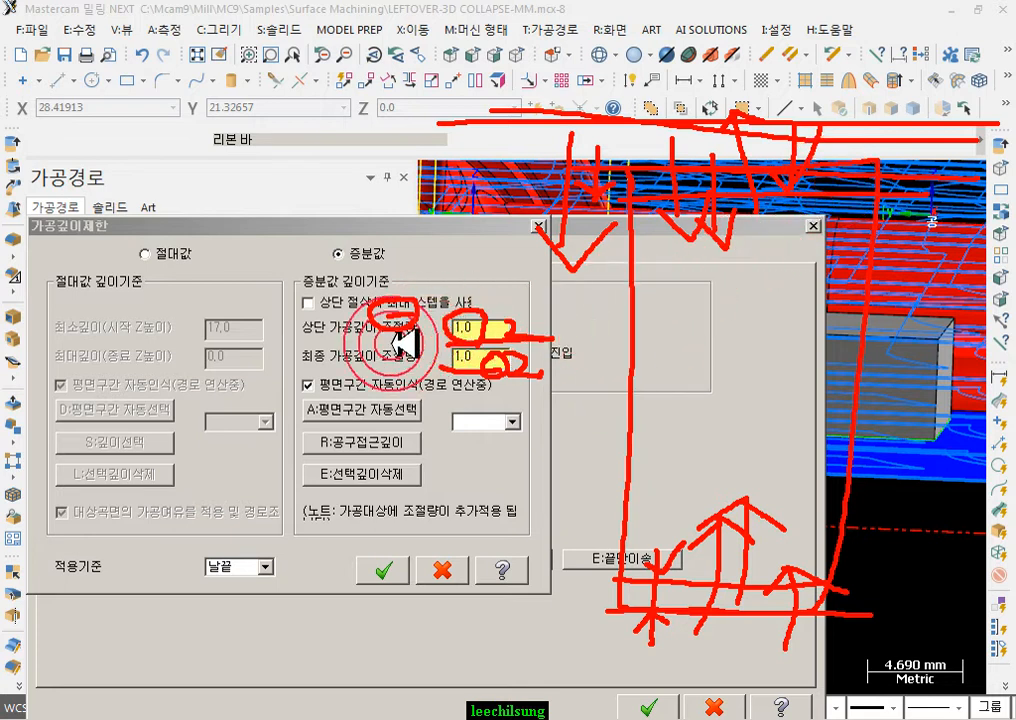
left_click_drag(467, 93, 775, 94)
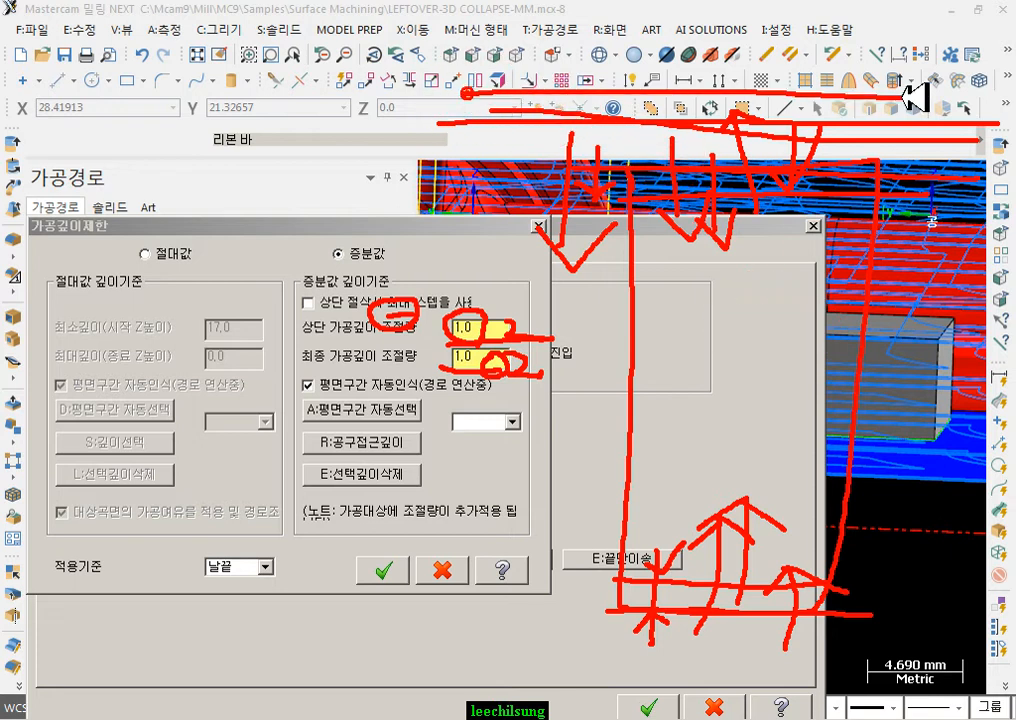
left_click_drag(440, 138, 1008, 145)
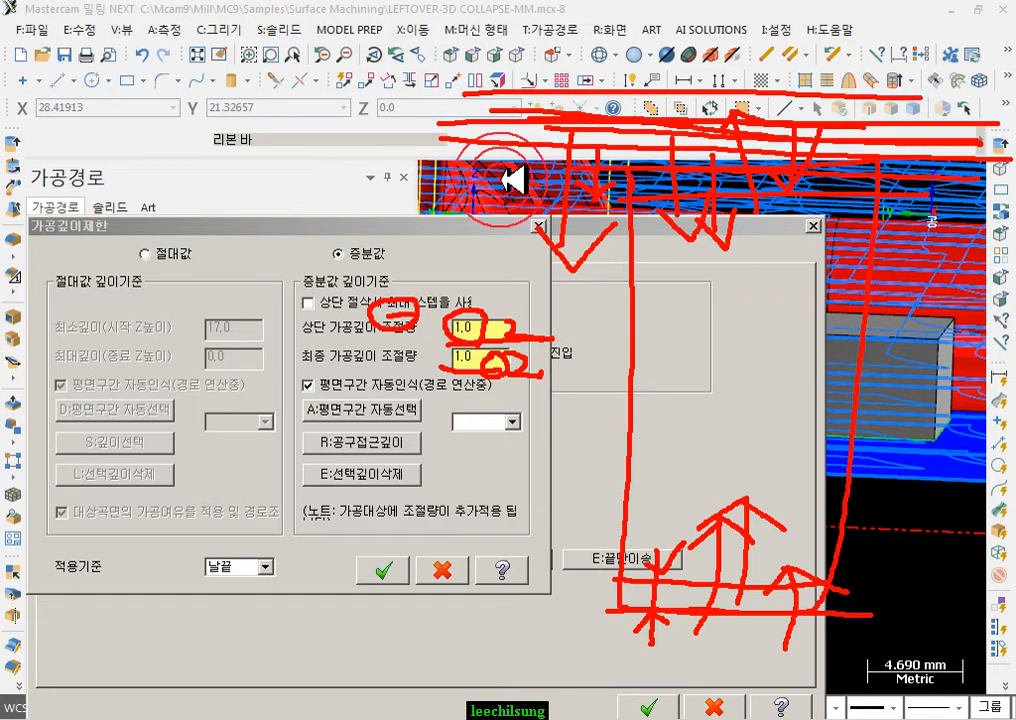
right_click(730, 312)
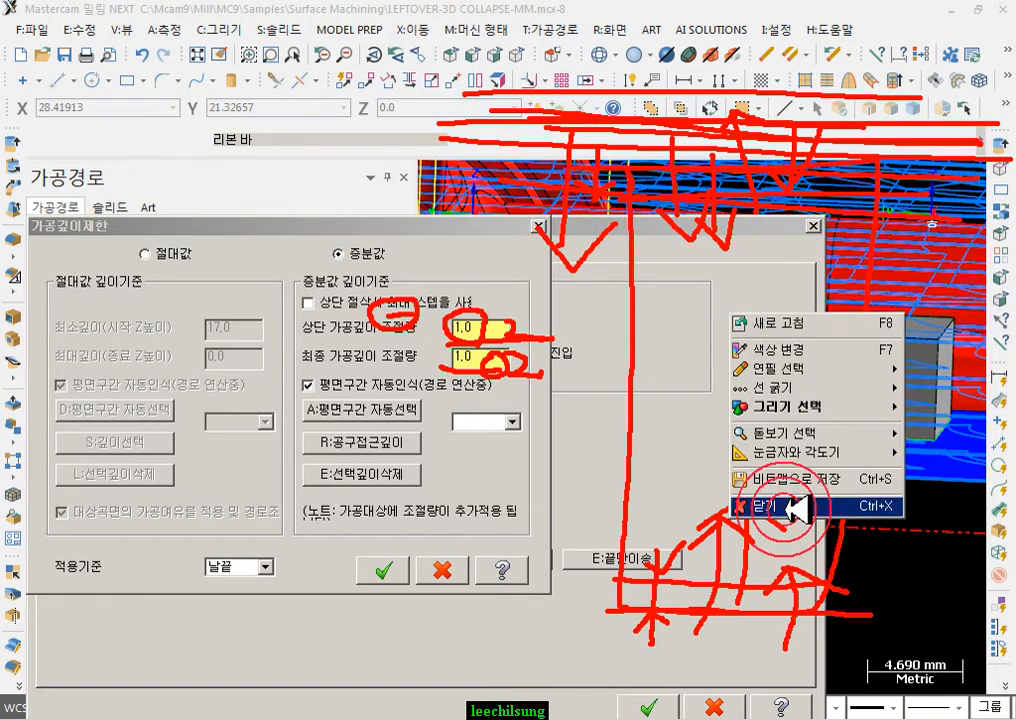
- Confirm the second operation's incremental depth limits and regenerate its toolpath
left_click(790, 505)
left_click_drag(498, 333, 450, 338)
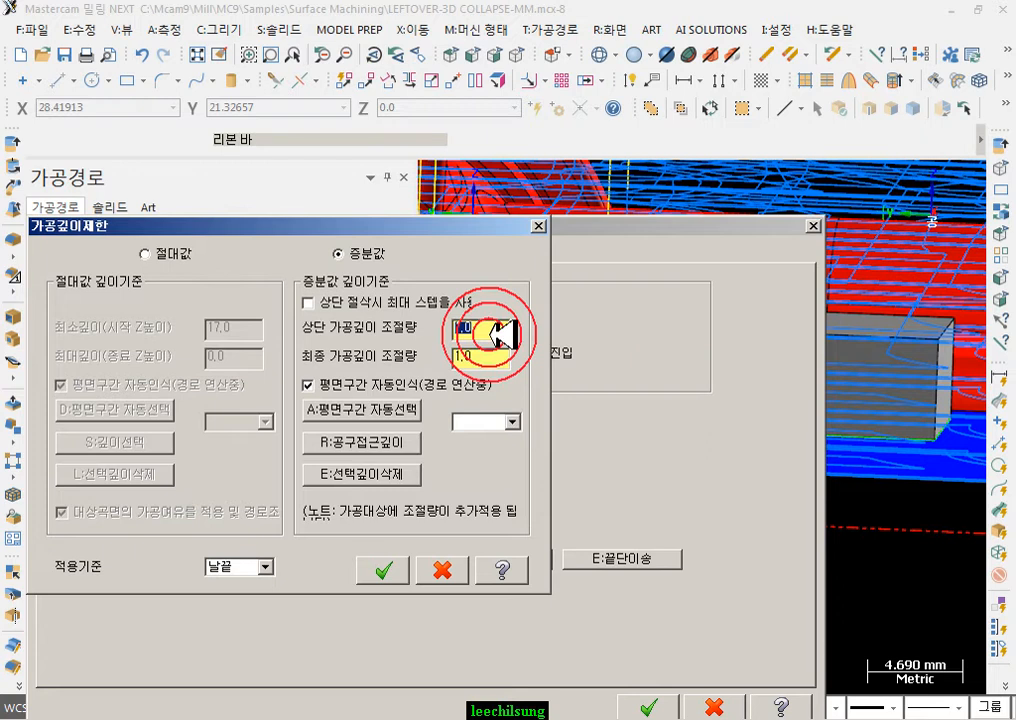
left_click(480, 357)
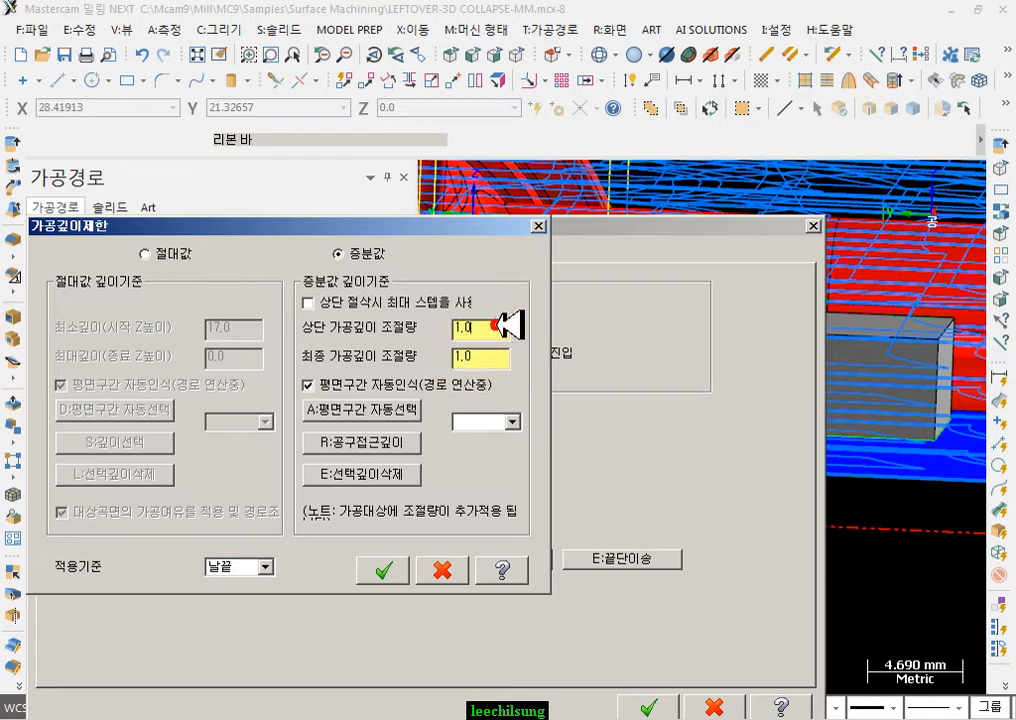
left_click(380, 572)
left_click(668, 704)
left_click(86, 228)
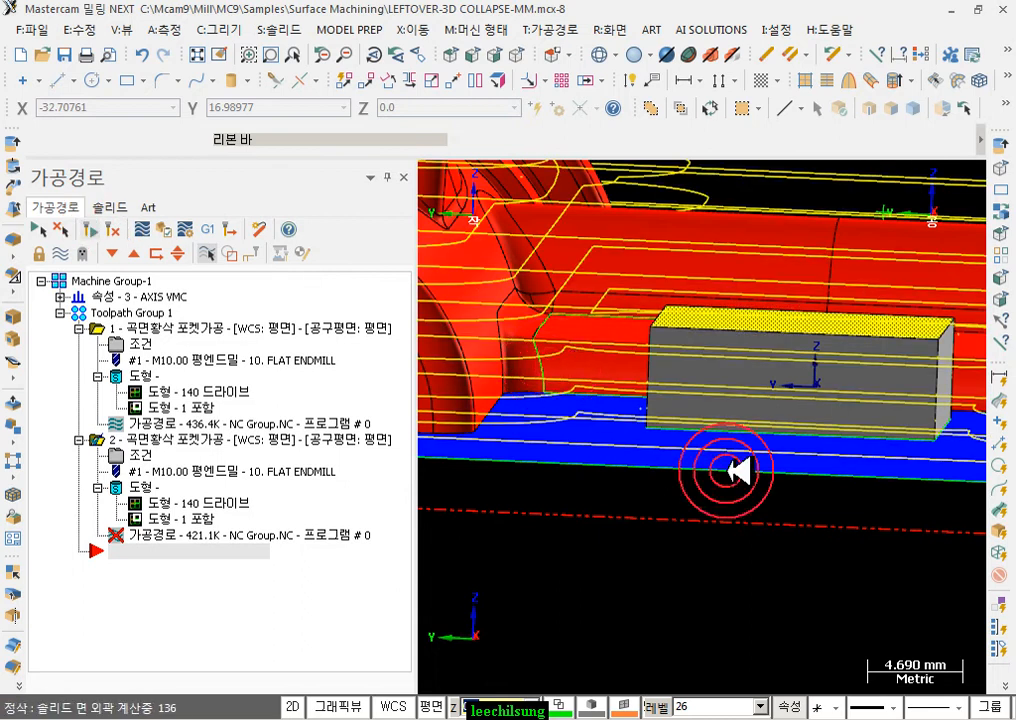
- Examine the second operation's uppermost cutting passes against the top edge of the part boundary in the front view
scroll(780, 486, "down", 5)
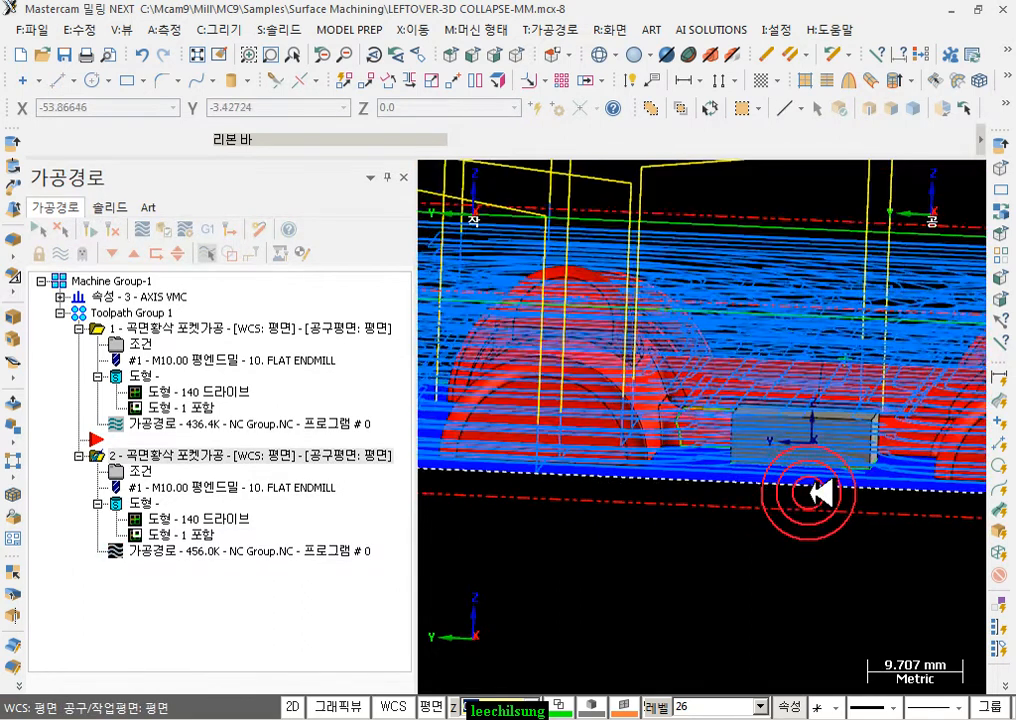
left_click(497, 55)
scroll(750, 322, "up", 1)
left_click(198, 56)
scroll(903, 374, "down", 2)
scroll(528, 427, "up", 3)
scroll(500, 485, "up", 4)
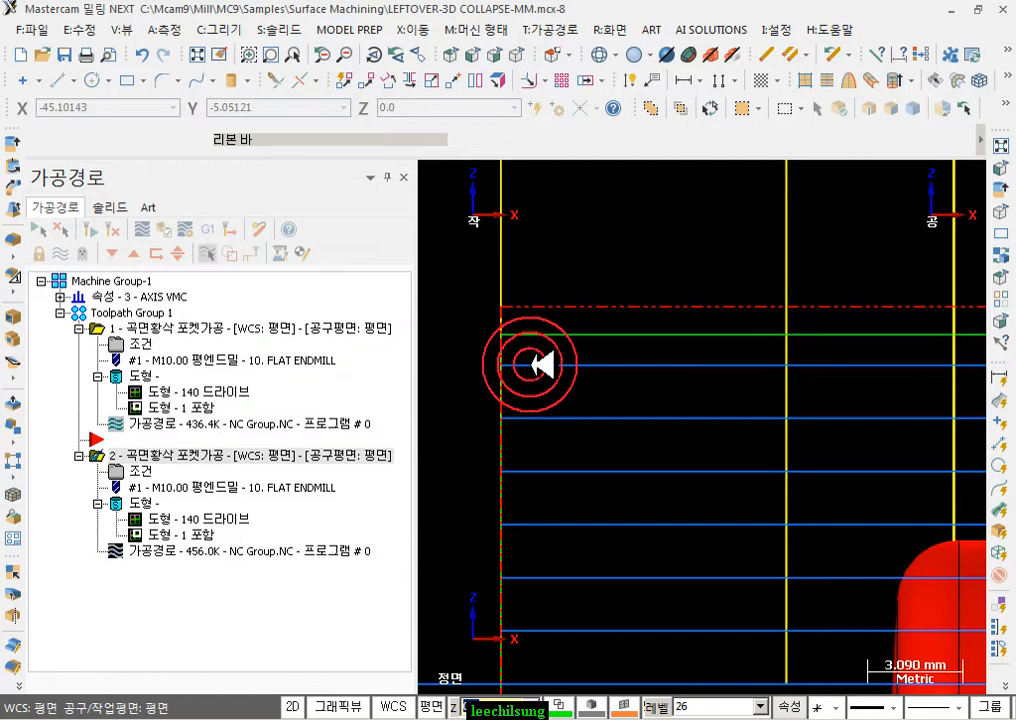
left_click(543, 338)
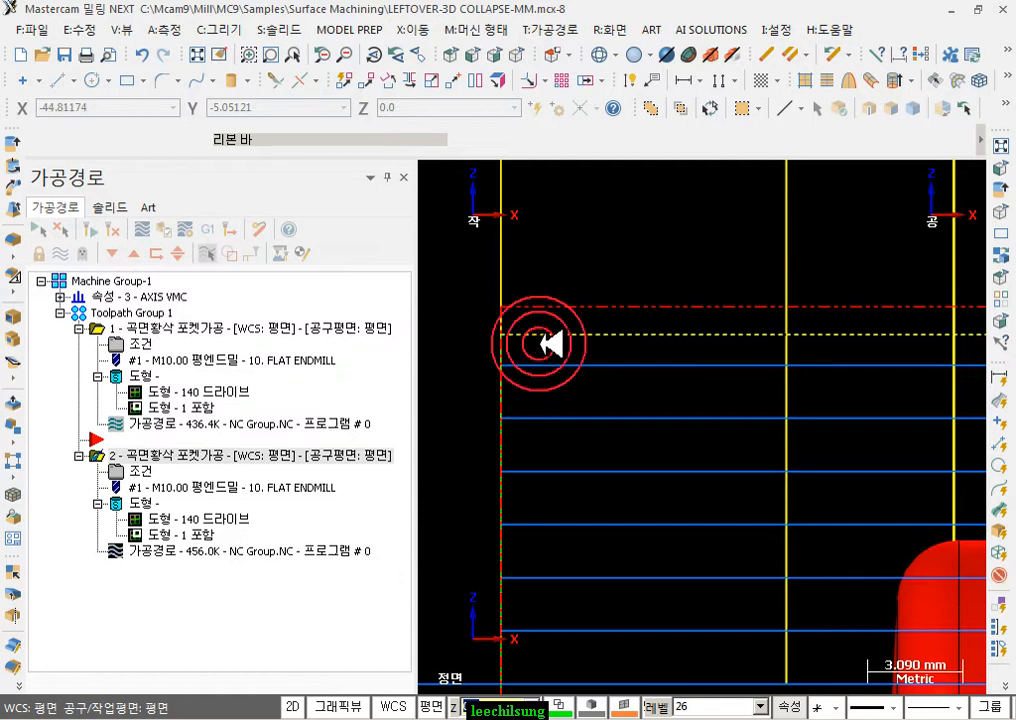
- Backplot the start of the second operation and check the Z depth of its first cutting pass
left_click(145, 647)
left_click(186, 547)
left_click_drag(730, 180, 770, 180)
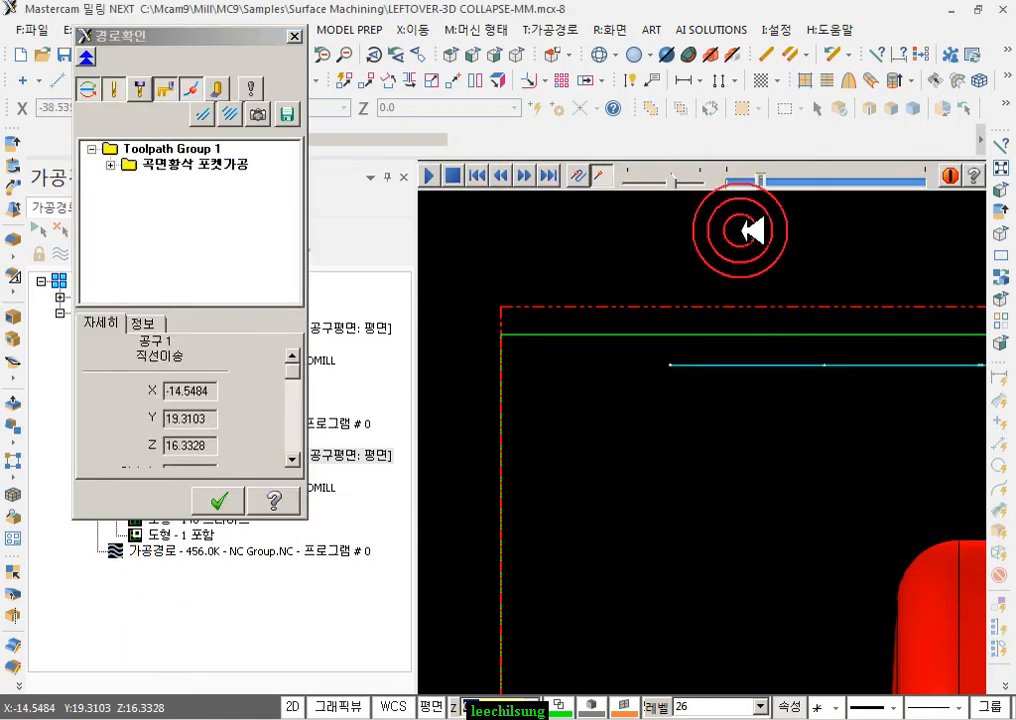
left_click(694, 366)
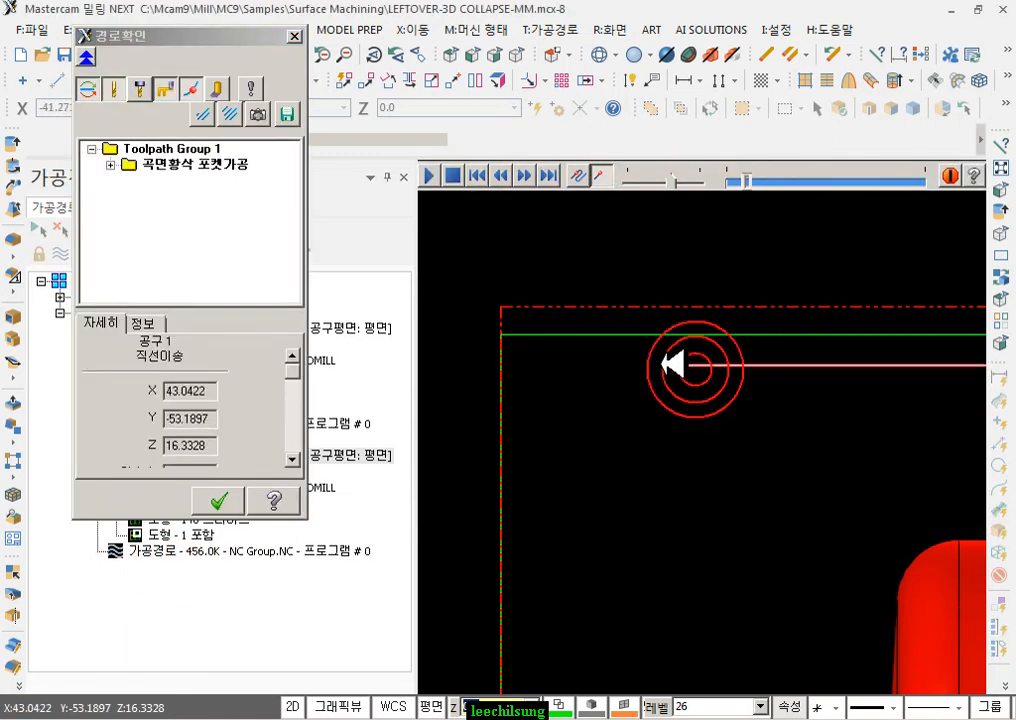
left_click(205, 445)
left_click(113, 512)
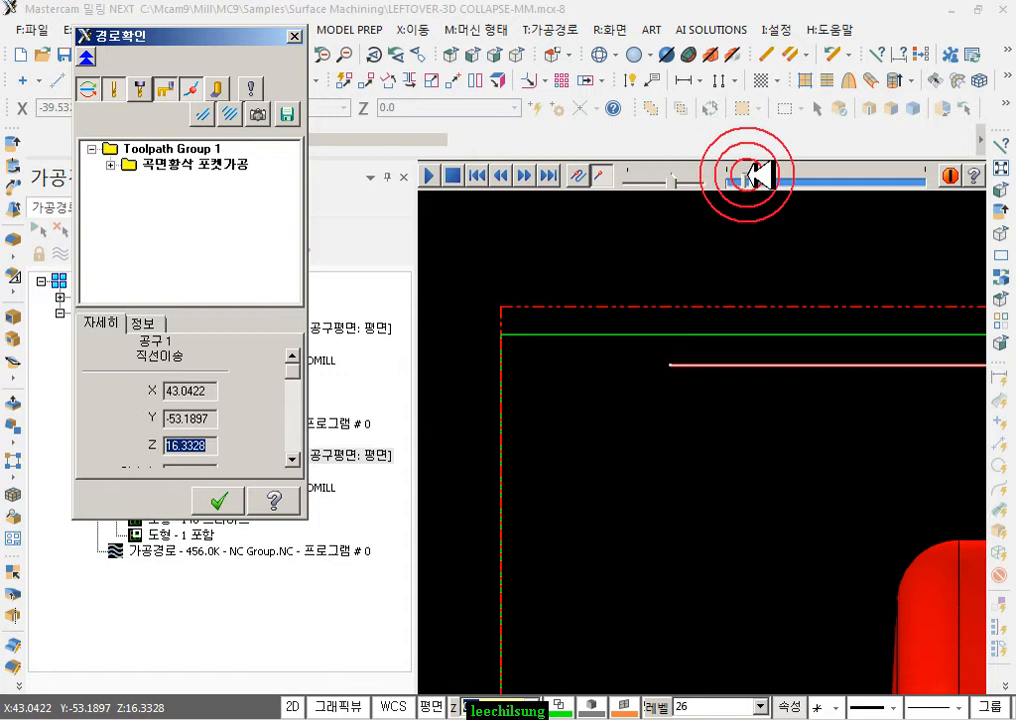
- Backplot the second operation's passes 12 and 13, comparing the Z depth of pass 12 with the part's bottom face
double_click(128, 164)
scroll(204, 285, "down", 1)
left_click(197, 291)
left_click(178, 277)
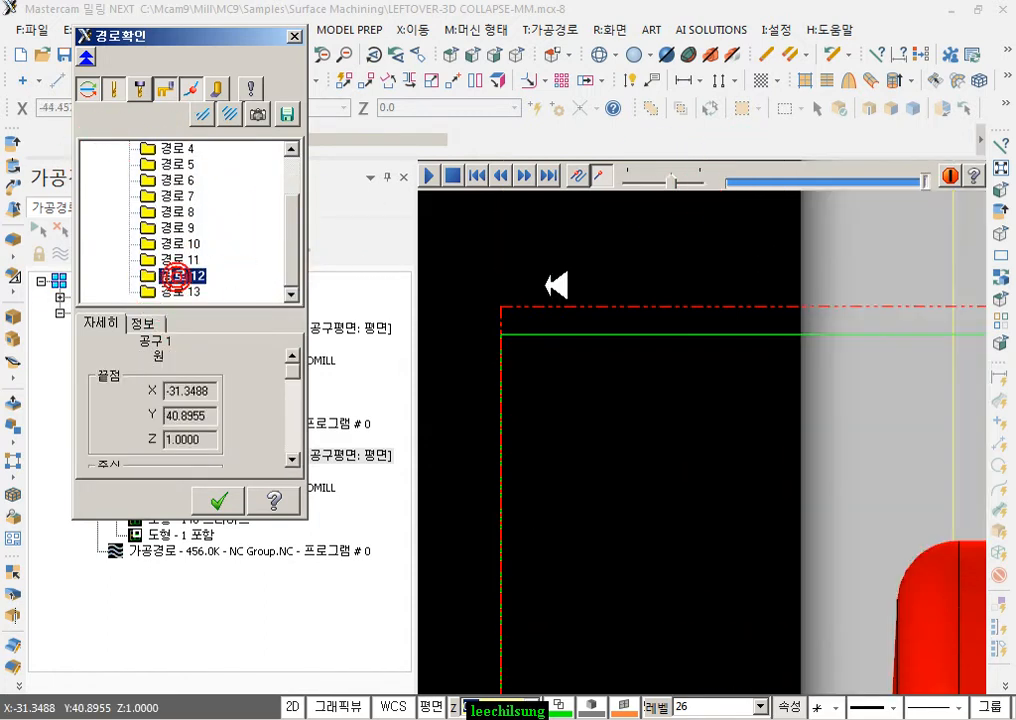
scroll(653, 225, "down", 3)
scroll(631, 515, "up", 1)
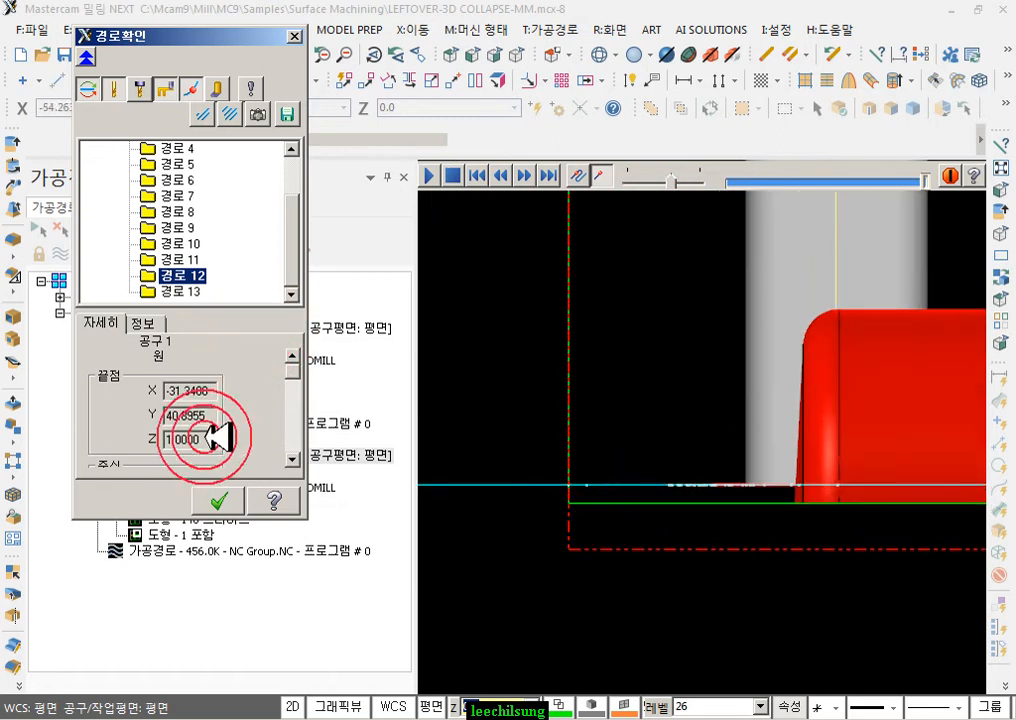
left_click(190, 278)
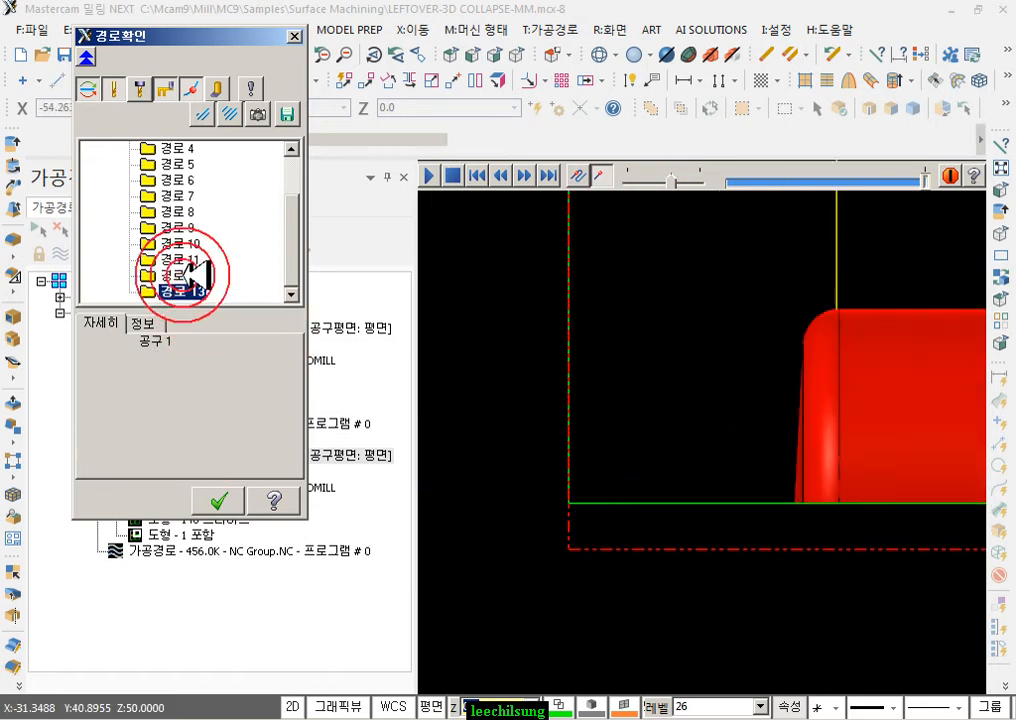
left_click(697, 462)
scroll(572, 440, "down", 5)
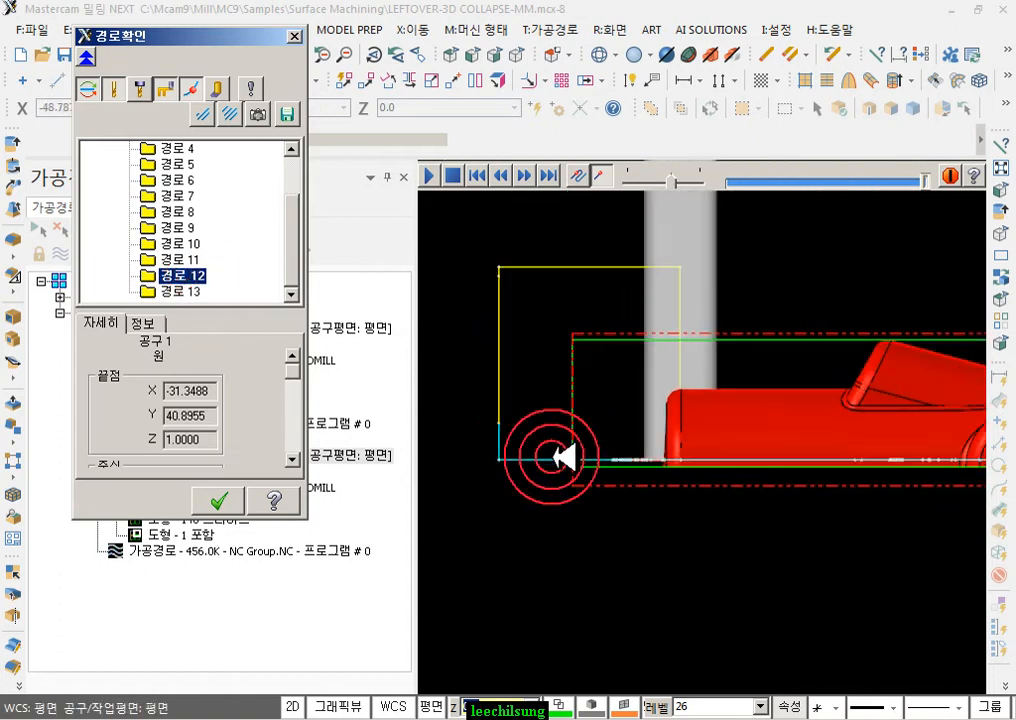
scroll(565, 457, "up", 5)
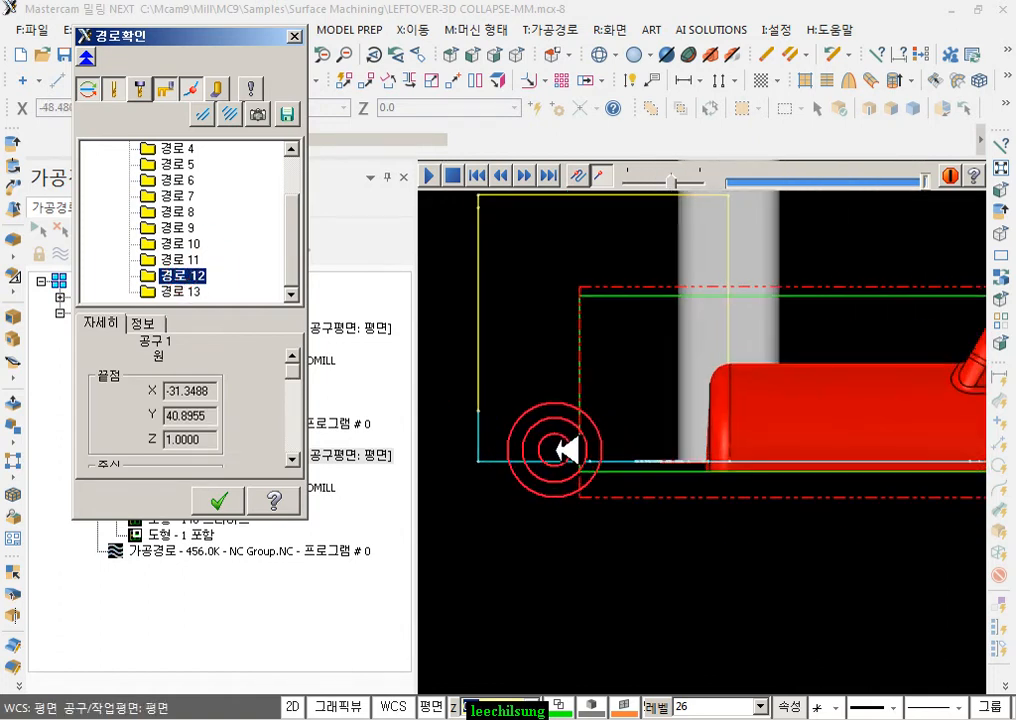
left_click(219, 499)
- Set the top cut adjustment to -5.0 in the second operation's incremental depth limits
left_click(116, 470)
left_click(427, 556)
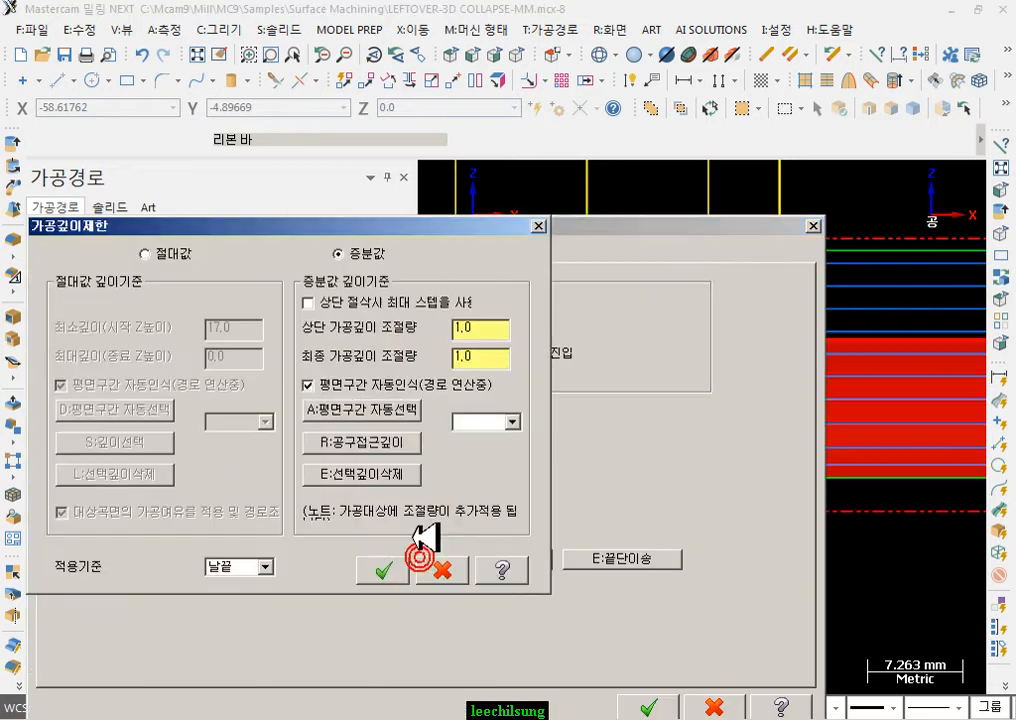
double_click(462, 357)
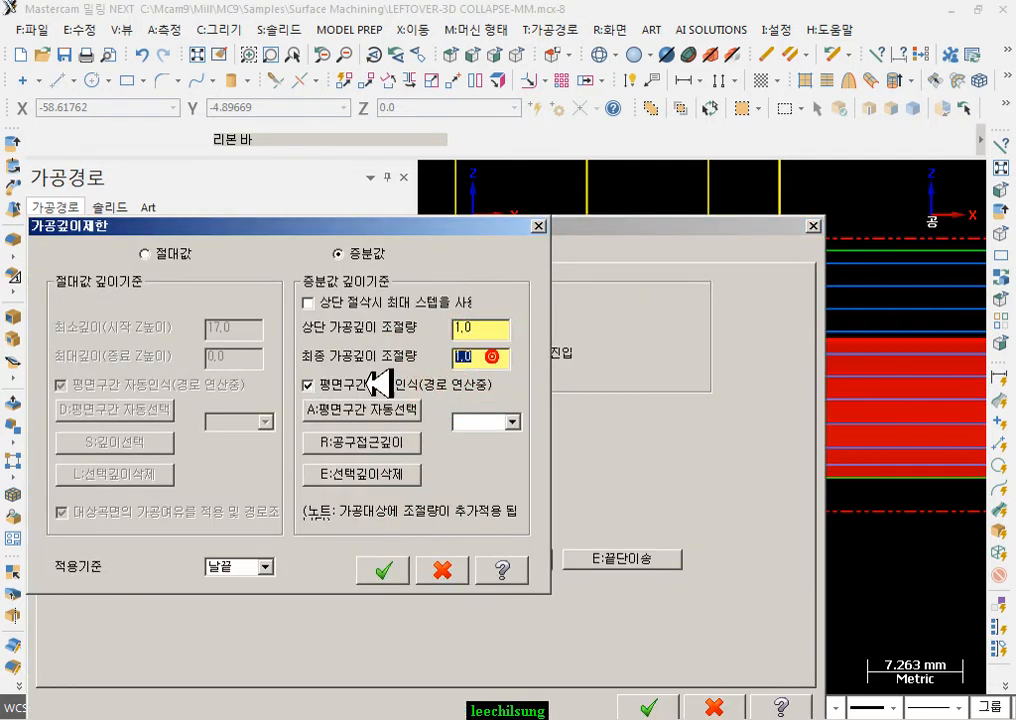
left_click(467, 356)
left_click(482, 327)
left_click(392, 338)
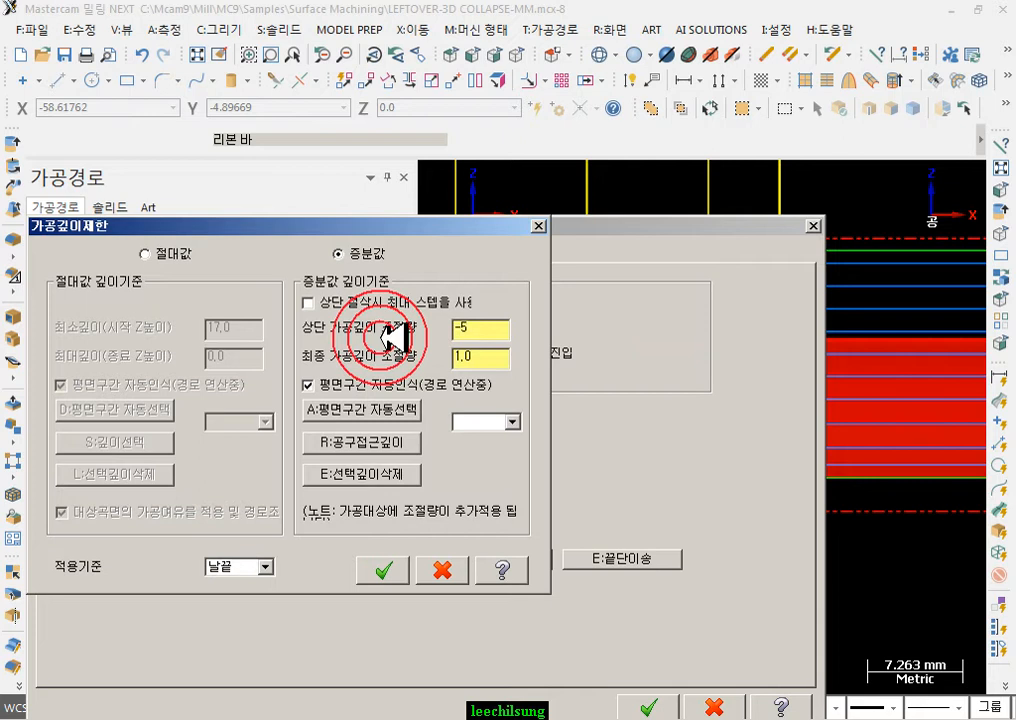
left_click(472, 329)
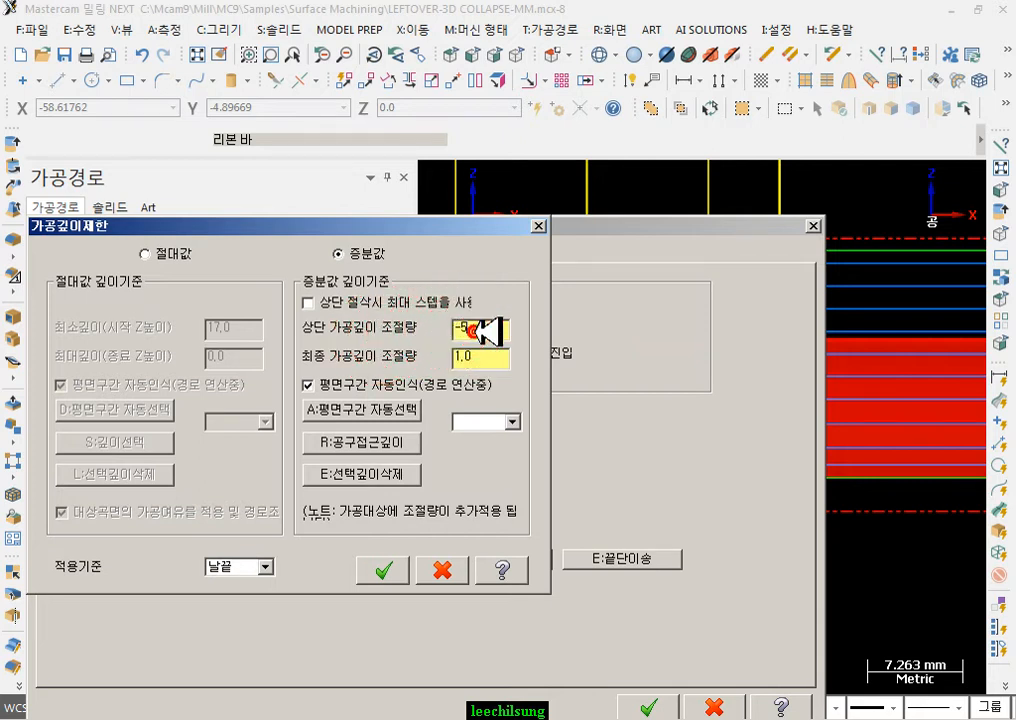
type("-5")
- Set the final cut adjustment to 0.0 and accept the second operation's parameters
left_click(500, 363)
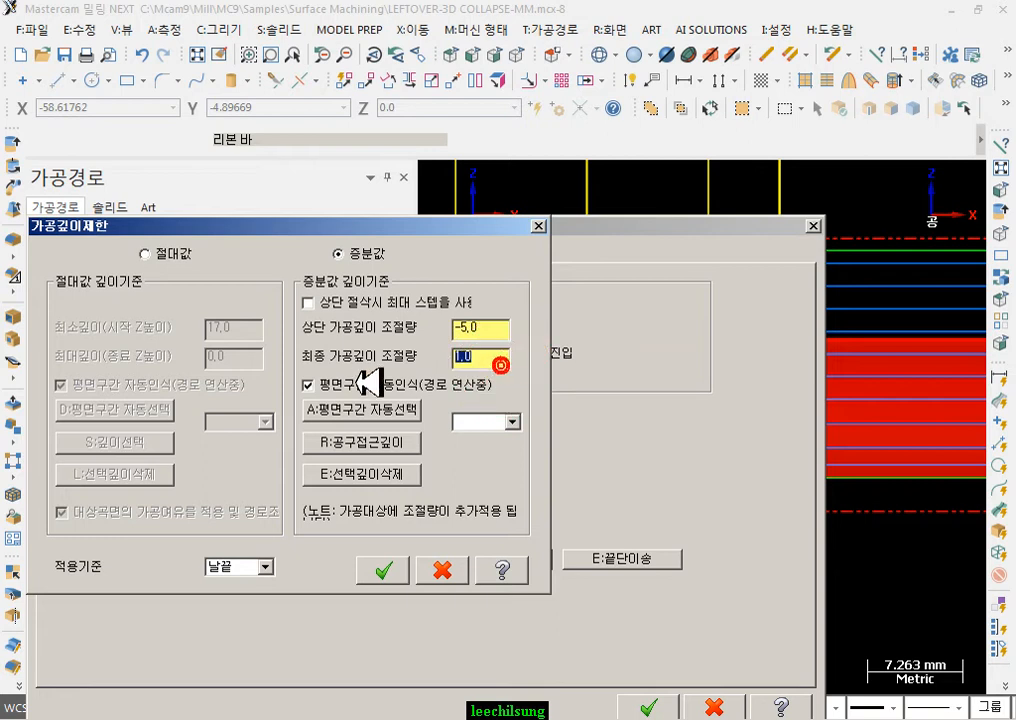
type("0")
left_click(468, 360)
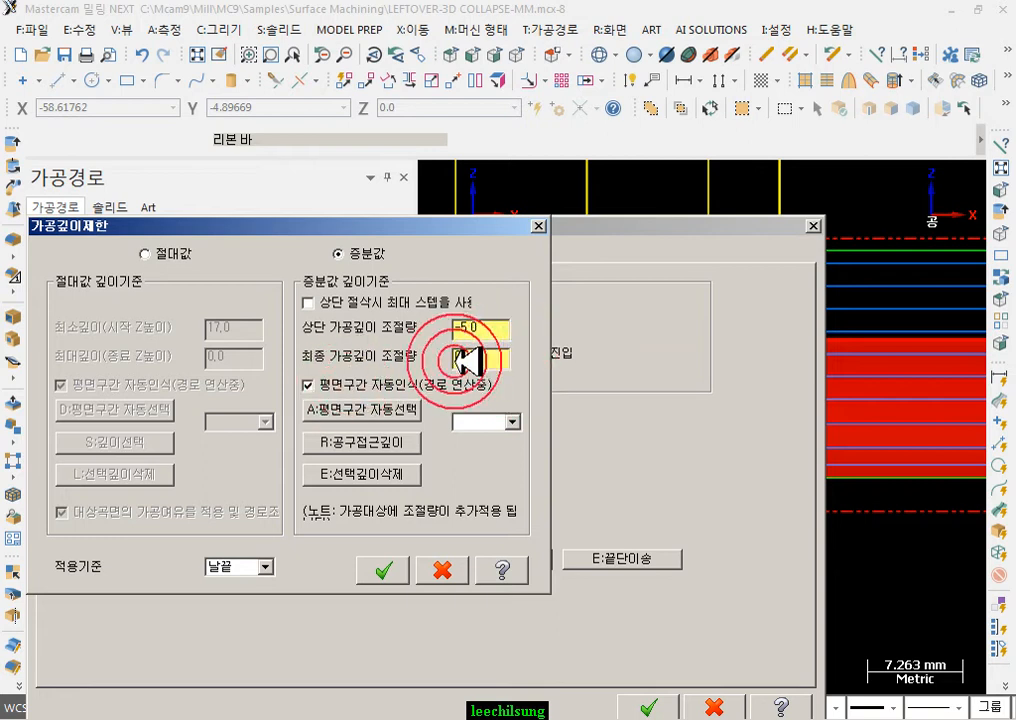
left_click(527, 379)
left_click(491, 334)
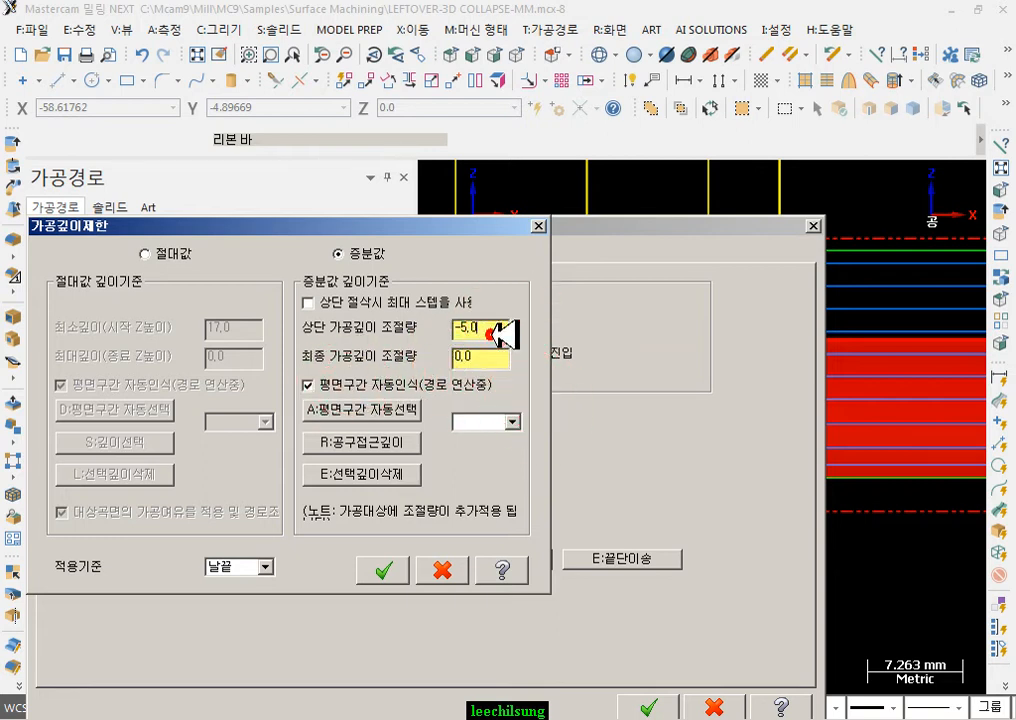
left_click(383, 570)
left_click(650, 706)
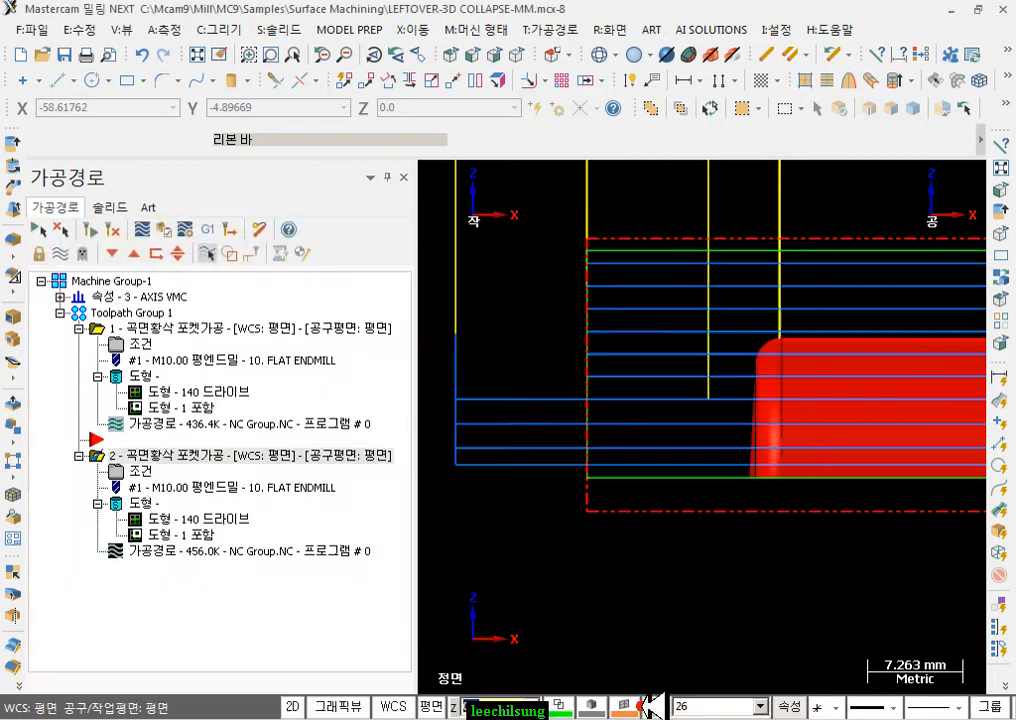
- Regenerate the second operation's toolpath and view its passes above the part from the front
scroll(626, 564, "down", 2)
scroll(692, 322, "up", 1)
left_click(290, 455)
left_click(82, 229)
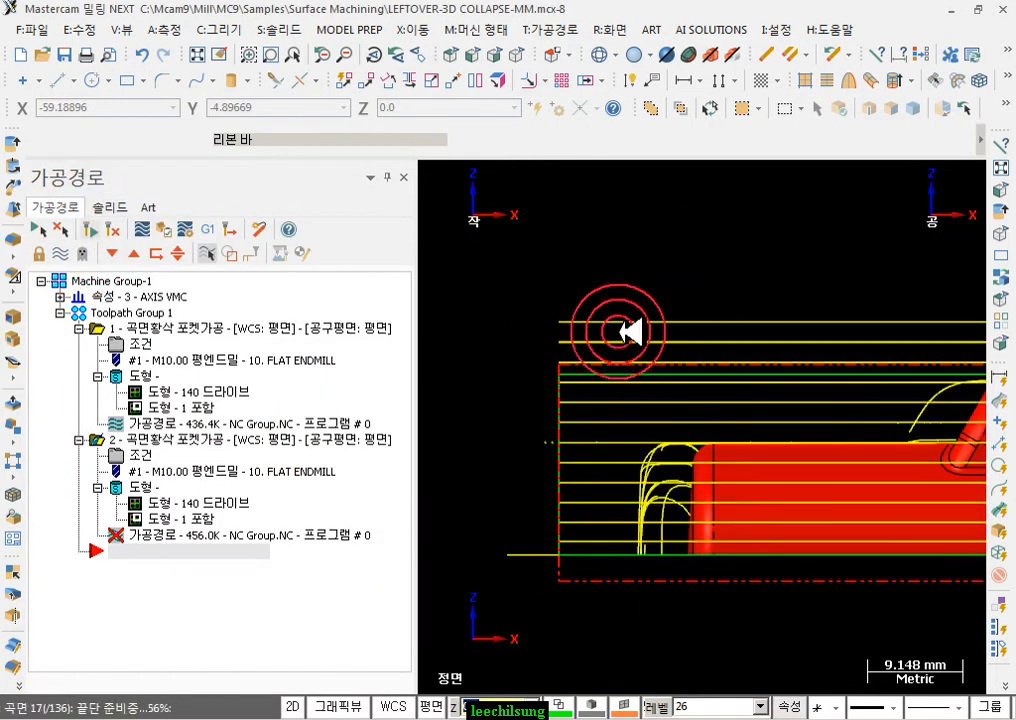
scroll(560, 334, "down", 1)
scroll(896, 329, "down", 1)
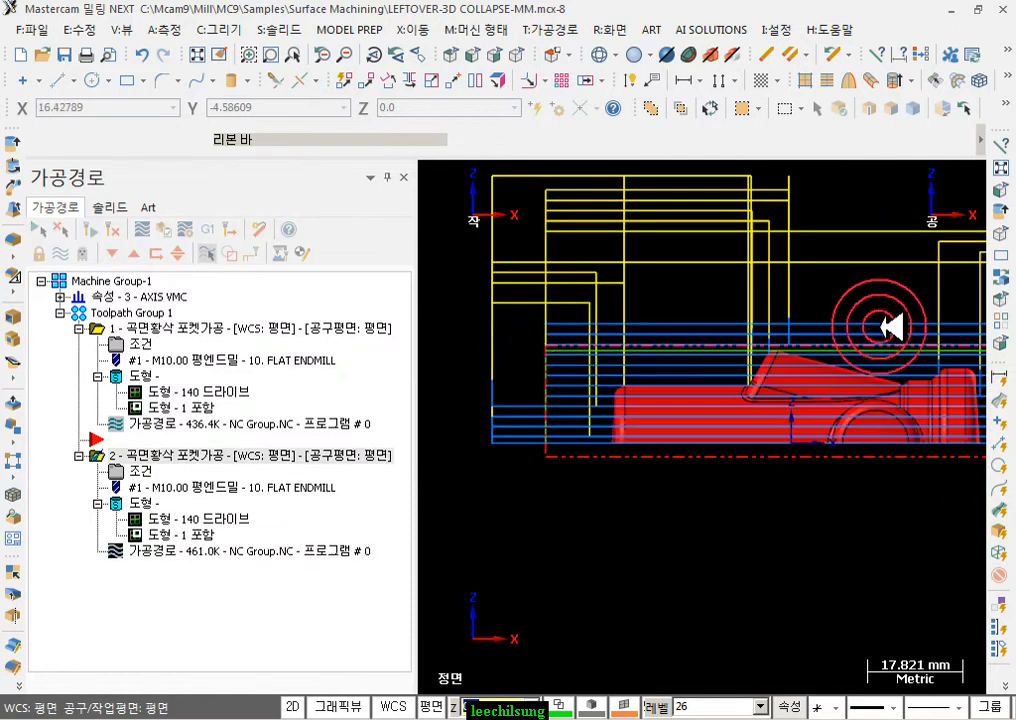
scroll(963, 323, "up", 1)
- Backplot the second operation's passes 2 to 5, comparing their Z depths with the top edge of the part boundary
left_click(176, 549)
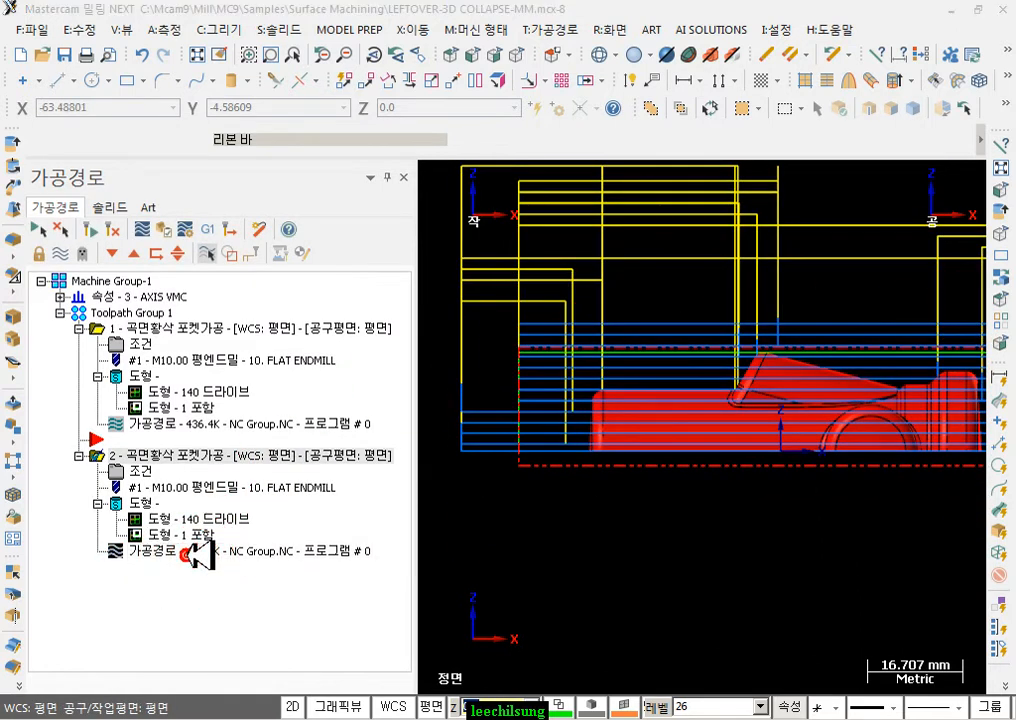
left_click_drag(737, 180, 752, 178)
scroll(535, 395, "up", 3)
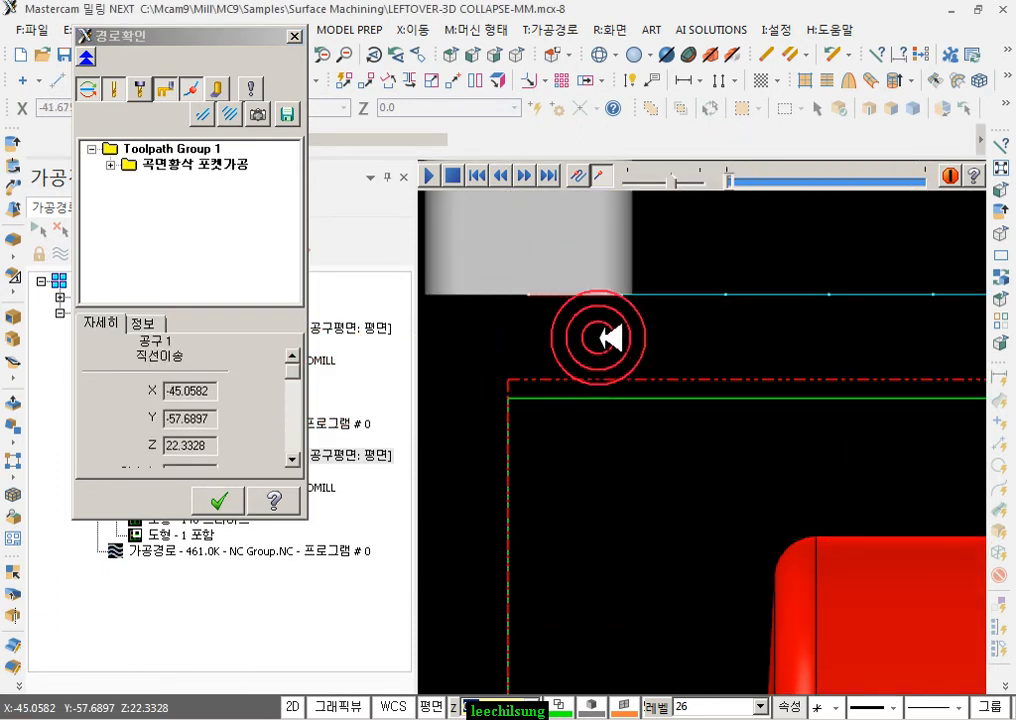
left_click(110, 164)
left_click(175, 165)
left_click(186, 180)
left_click(186, 196)
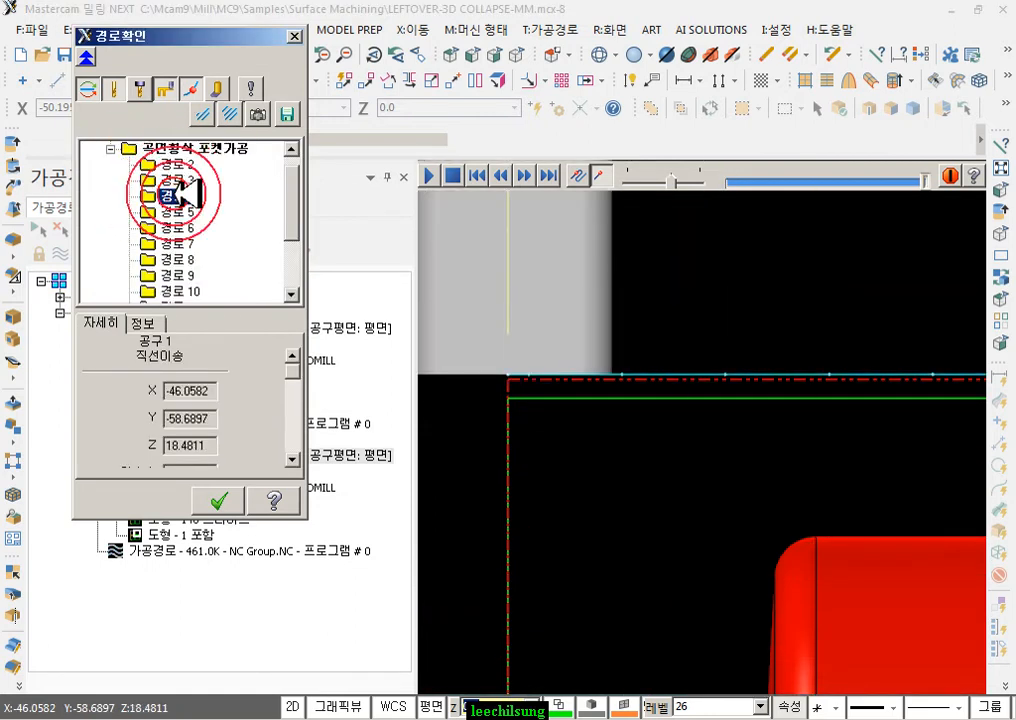
left_click(186, 212)
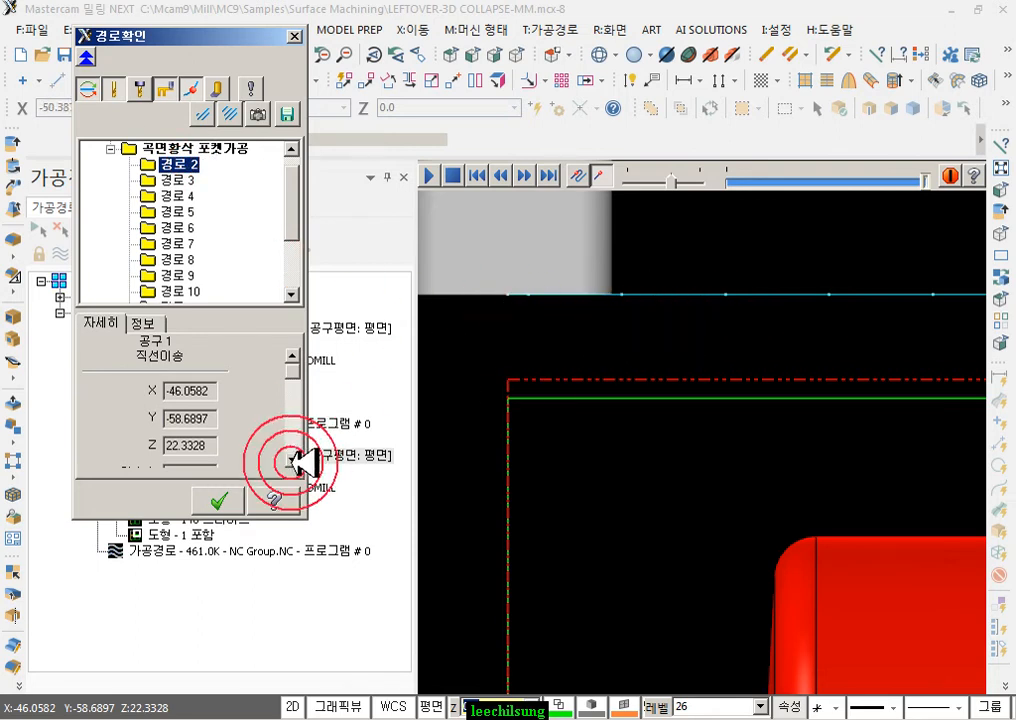
left_click(218, 499)
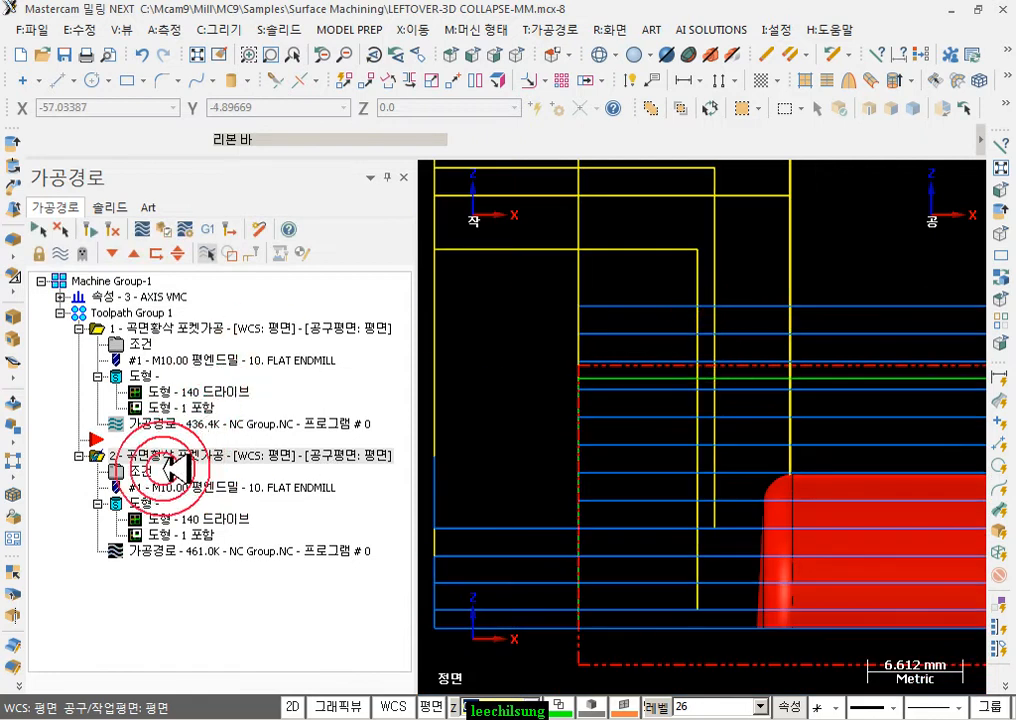
- Set both the top and final cut adjustments to 0.2 in the second operation's incremental depth limits
left_click(148, 470)
left_click(420, 431)
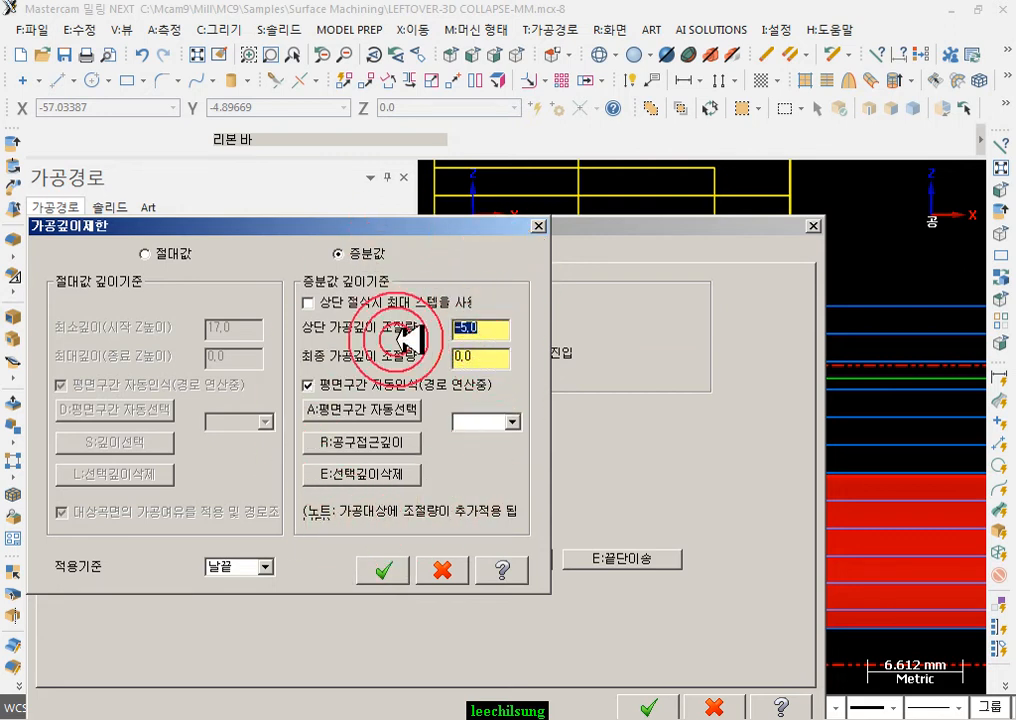
double_click(488, 357)
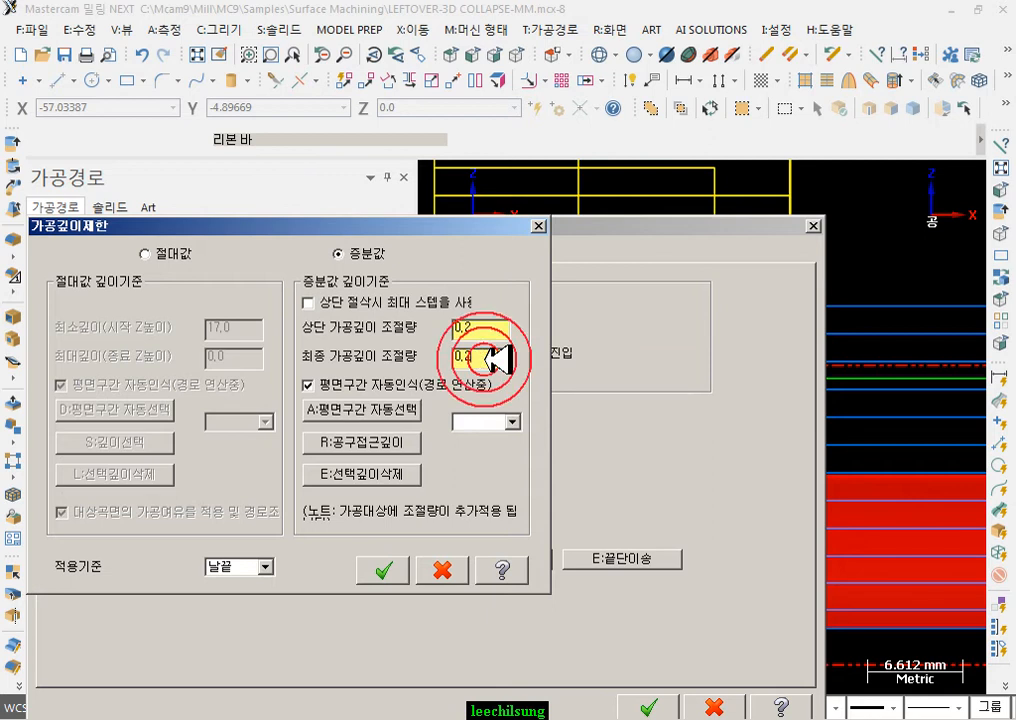
left_click_drag(340, 377, 338, 378)
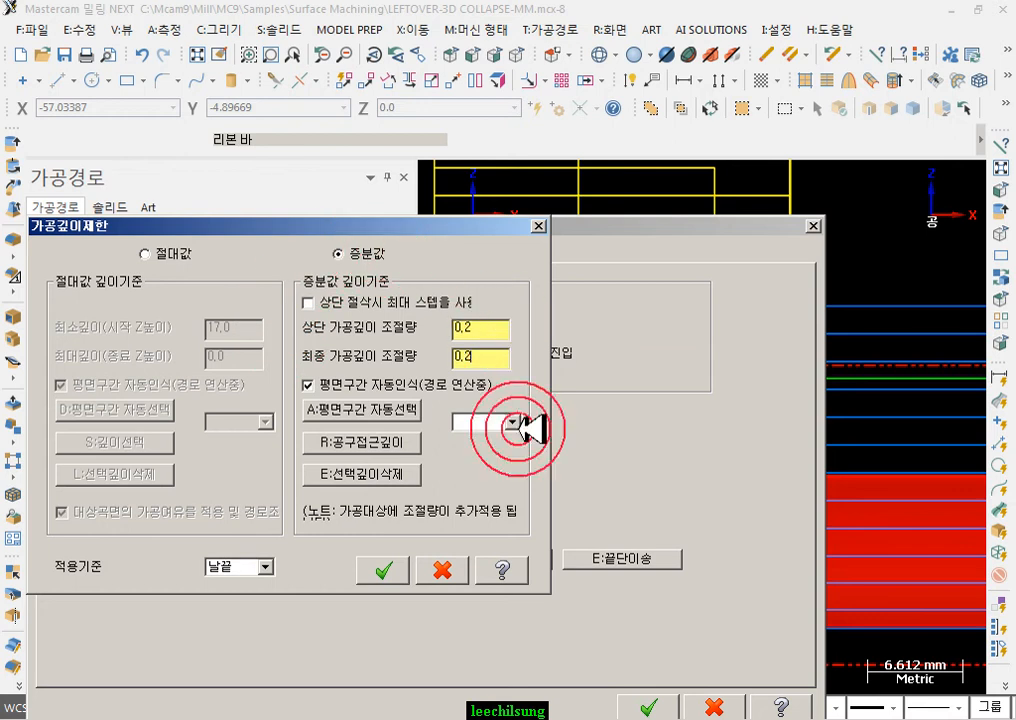
- Switch the second operation's depth limits to absolute with a minimum depth of 15.0 and a maximum depth of 10.0
left_click(145, 254)
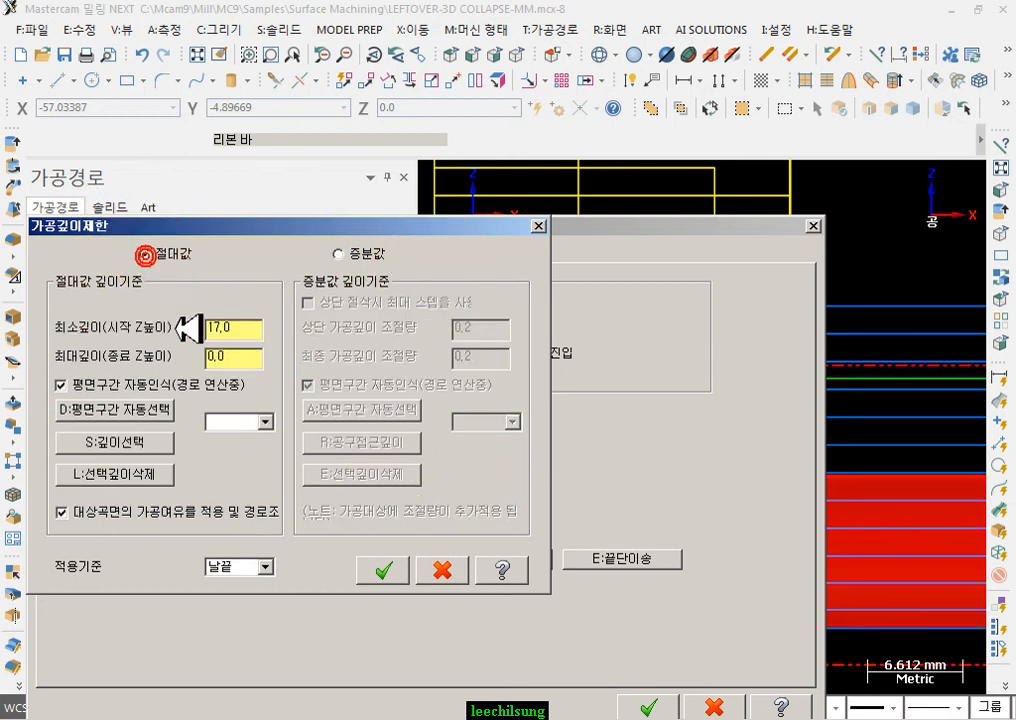
left_click(222, 328)
type("15")
left_click(238, 357)
type("10")
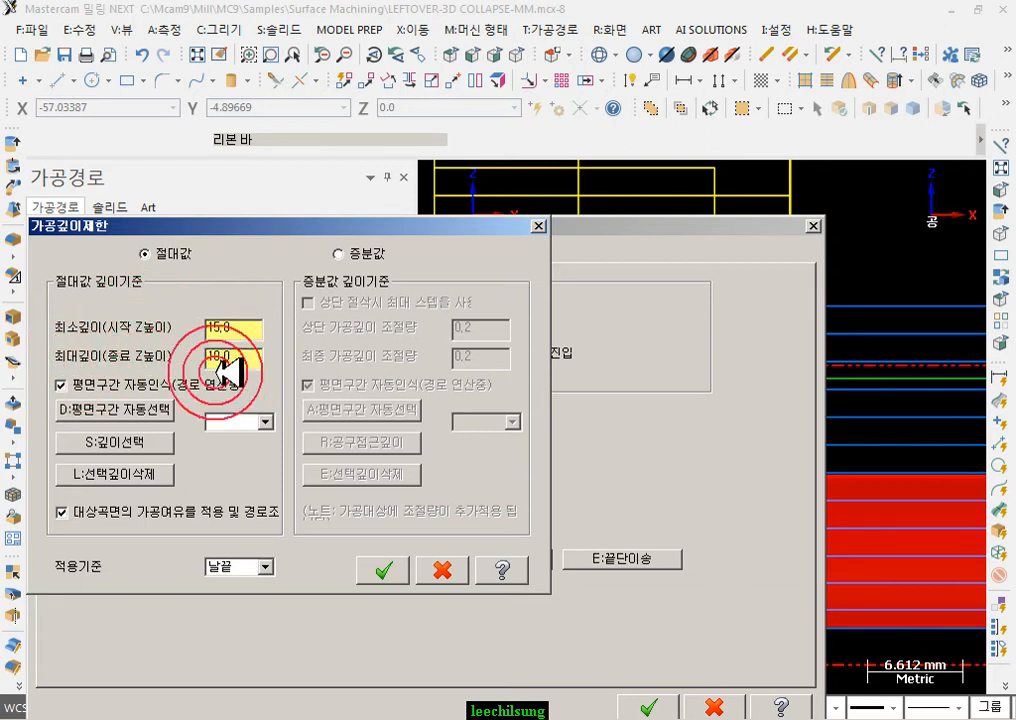
left_click(374, 578)
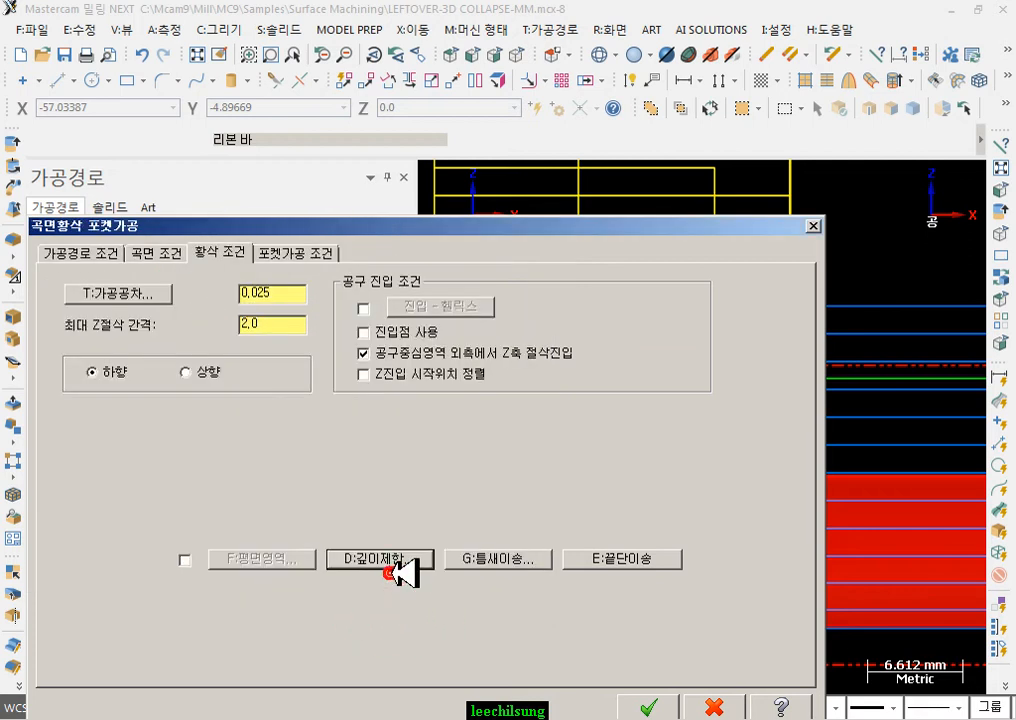
- Regenerate the second operation's toolpath with the absolute depth limits and backplot to its lowest pass, checking the Z depth
left_click(648, 705)
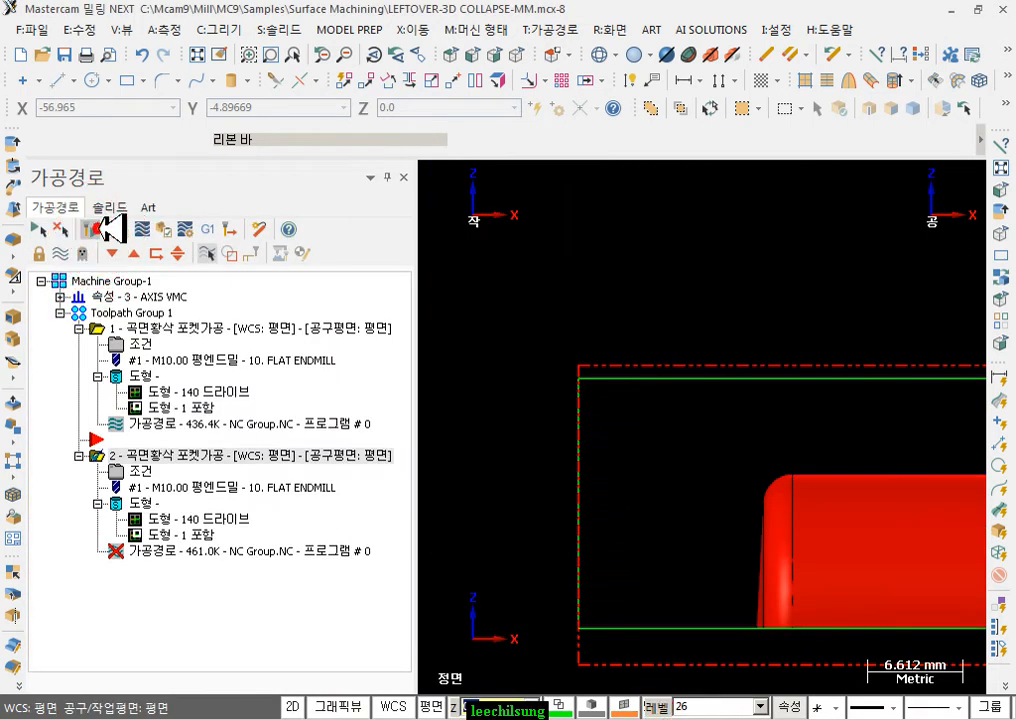
scroll(521, 288, "down", 2)
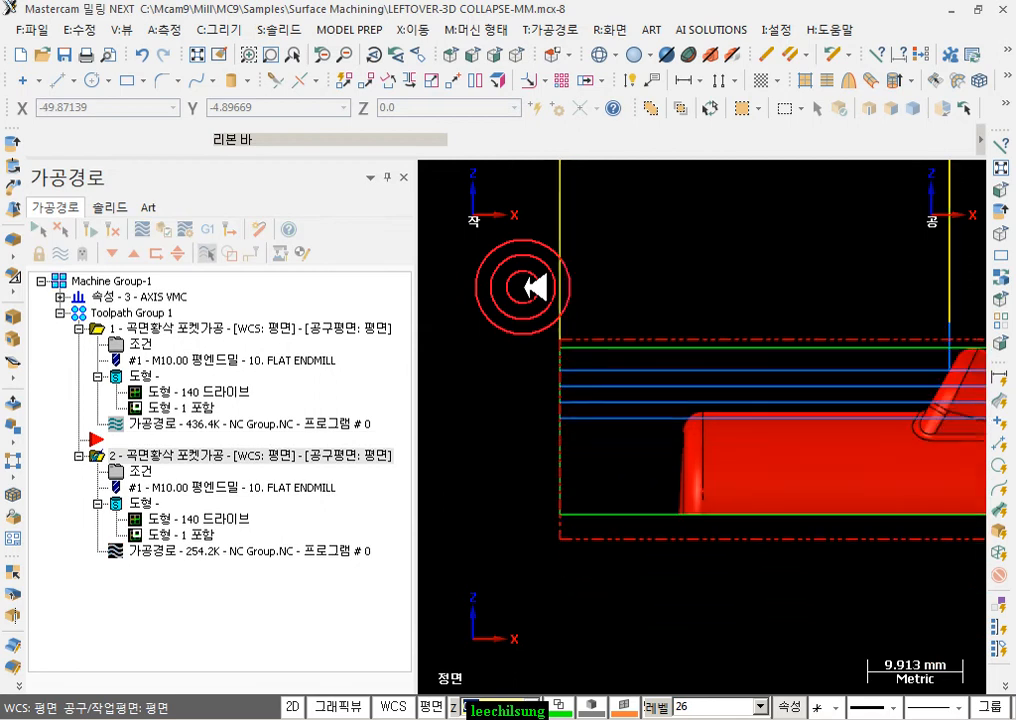
left_click(170, 551)
left_click(698, 175)
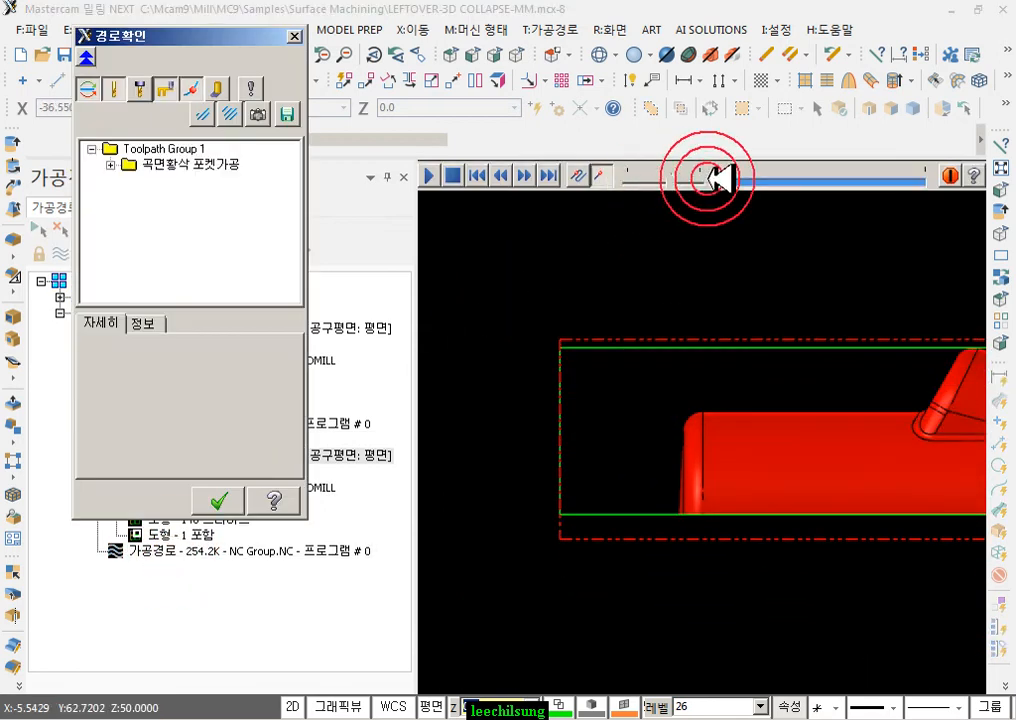
left_click(747, 178)
left_click_drag(752, 178, 925, 180)
left_click(684, 417)
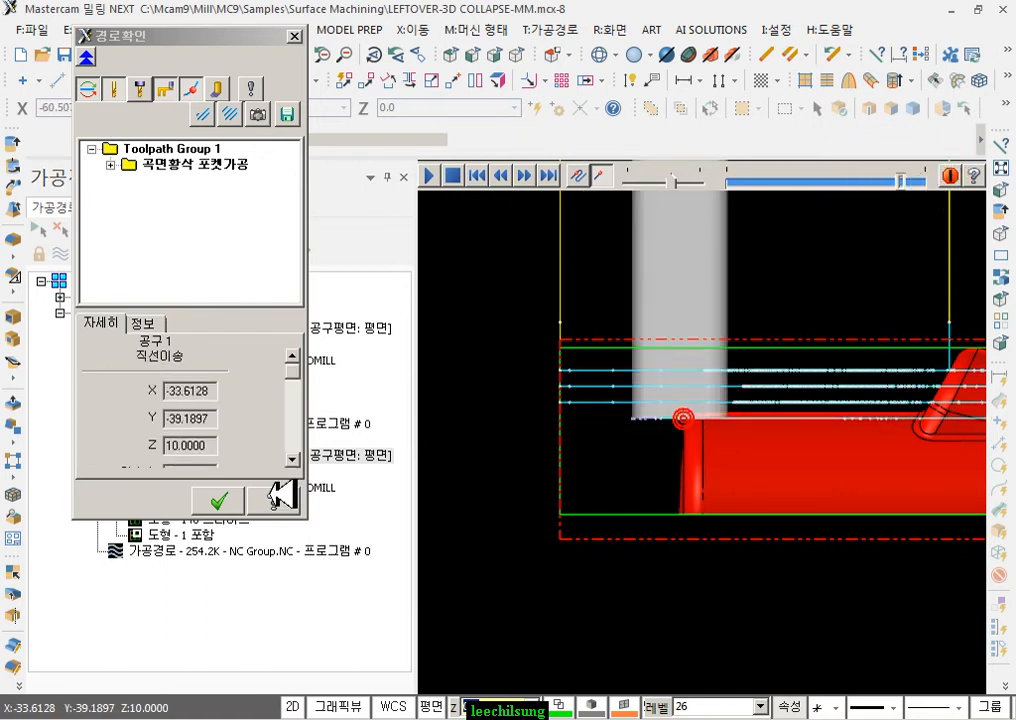
left_click_drag(210, 444, 52, 450)
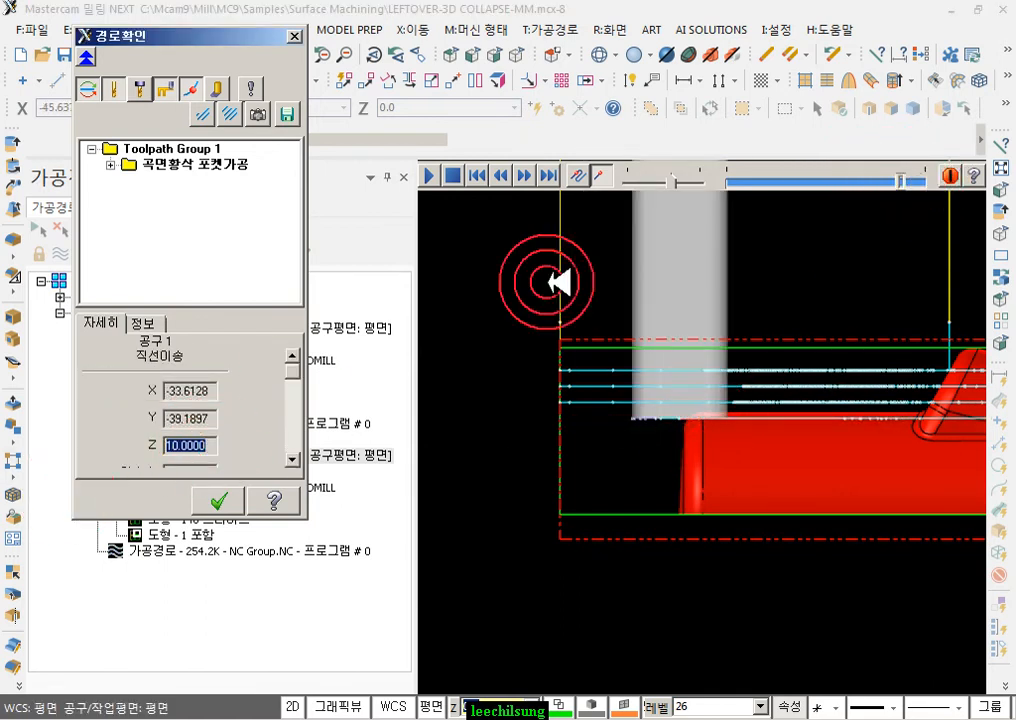
left_click(216, 498)
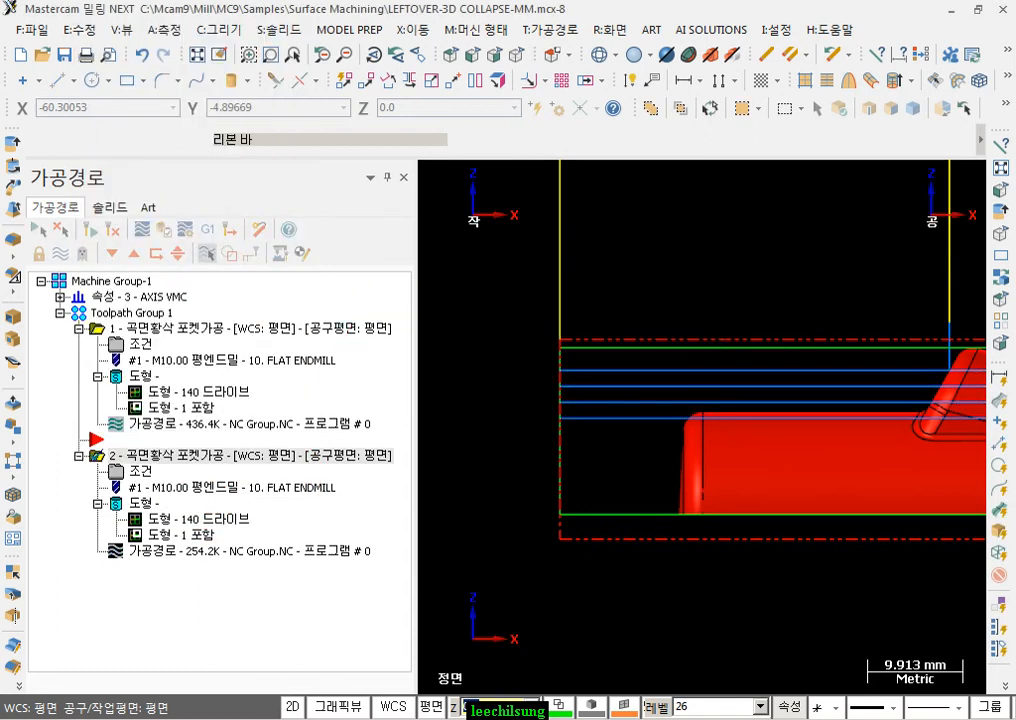
- Switch to the PDF manual in Foxit Reader and read the depth limit explanations, from absolute/incremental through flat detection to the depth list
key("alt+Tab")
scroll(540, 359, "down", 6)
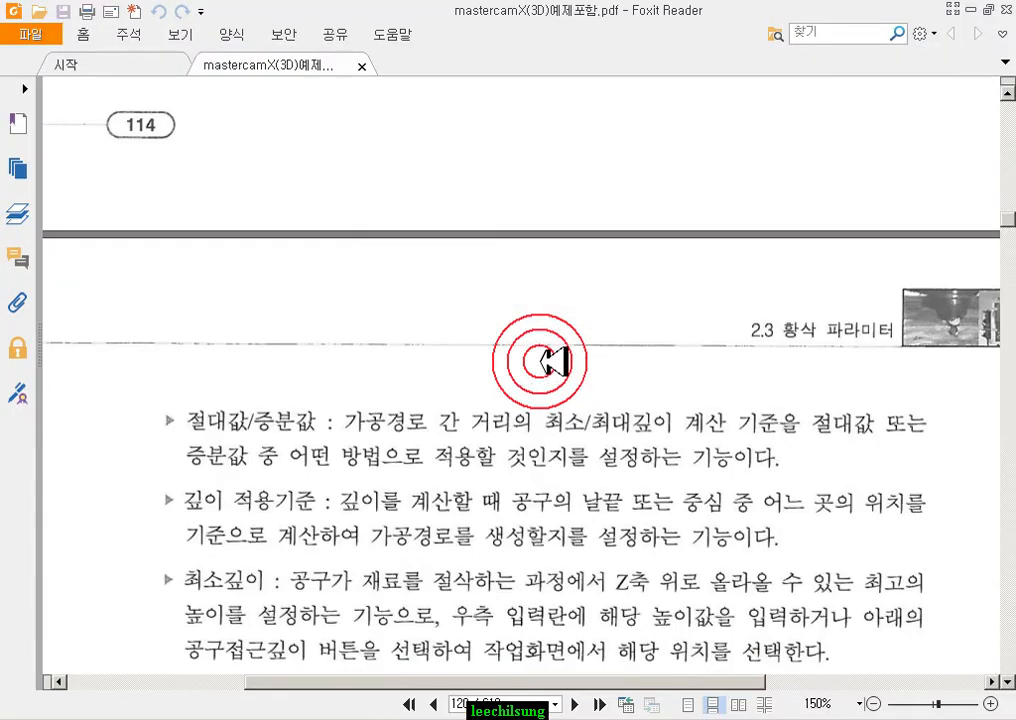
scroll(540, 361, "down", 5)
scroll(553, 362, "up", 2)
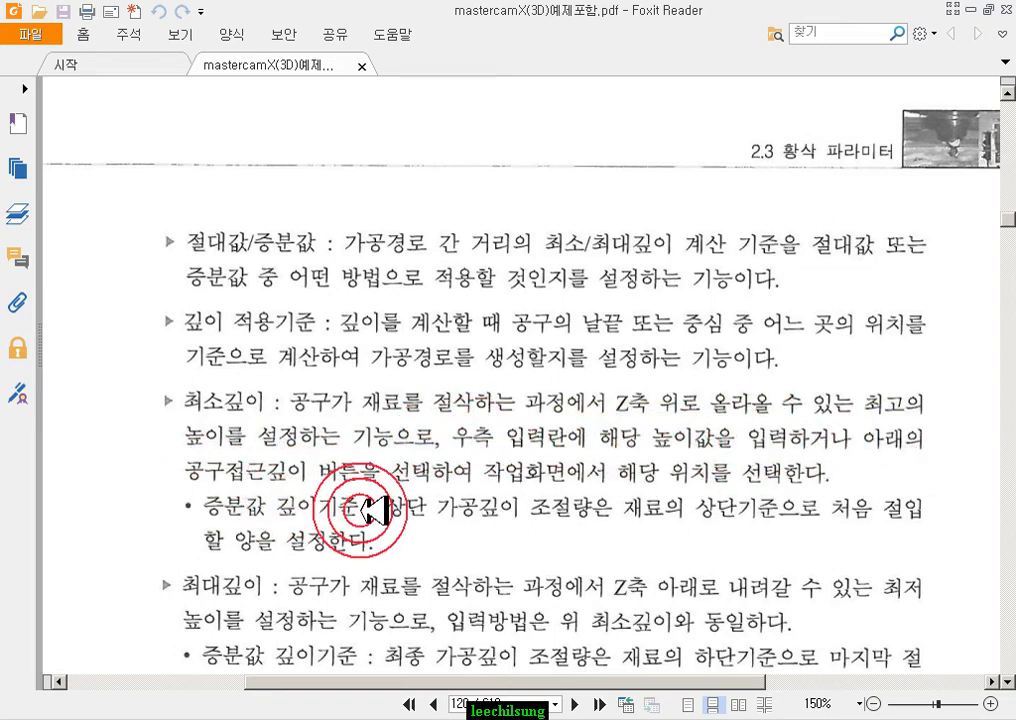
scroll(375, 508, "down", 4)
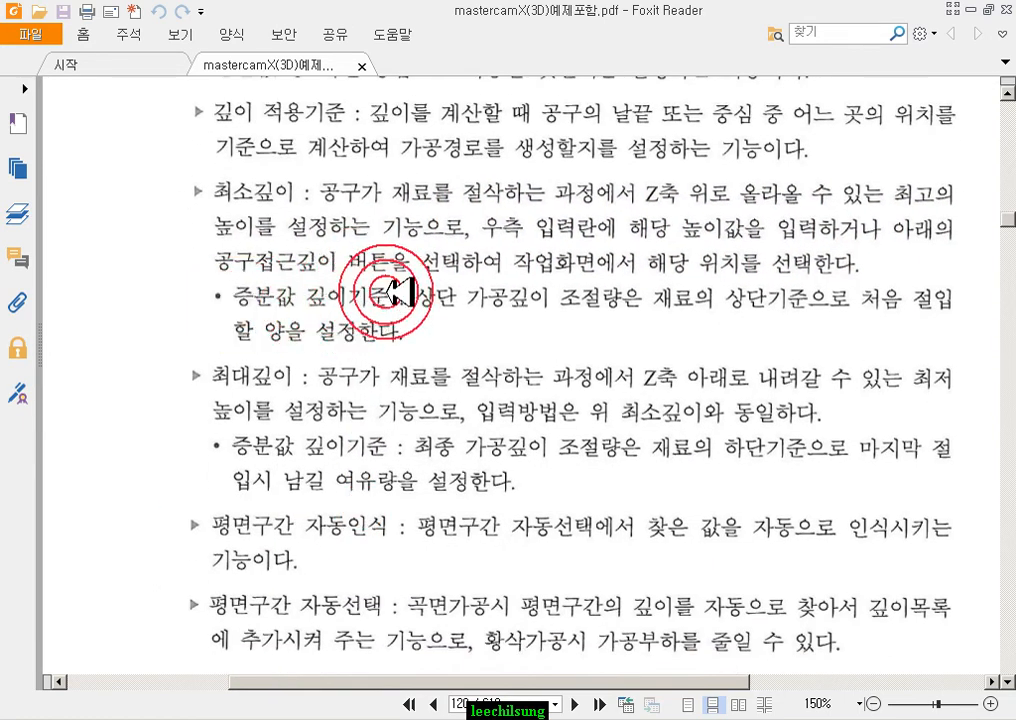
scroll(392, 300, "down", 3)
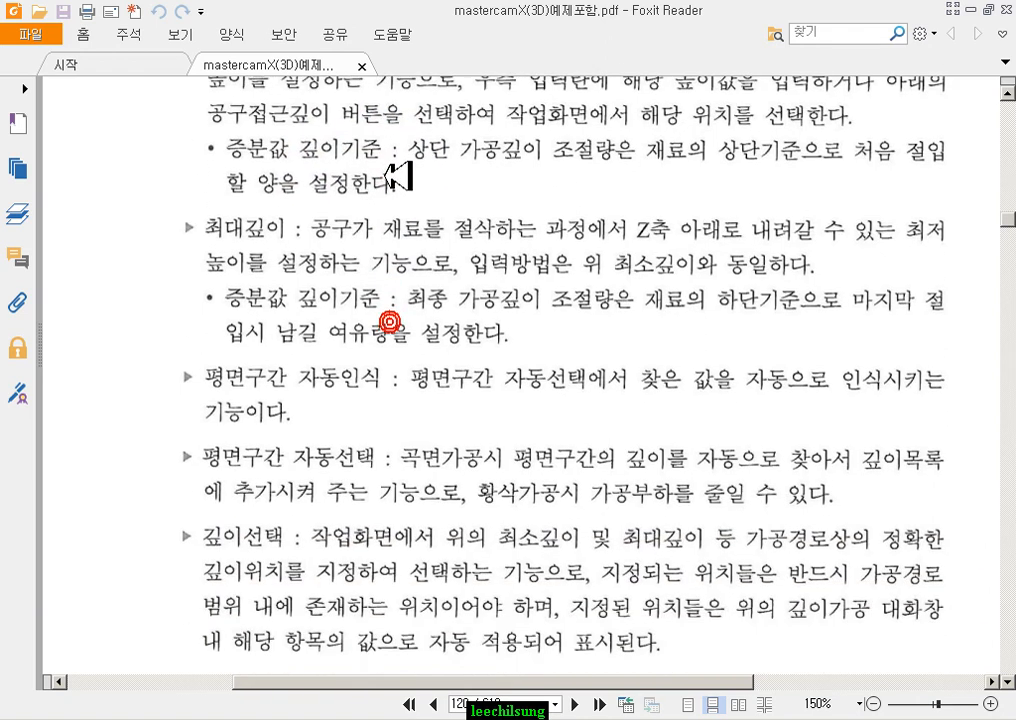
scroll(310, 260, "down", 3)
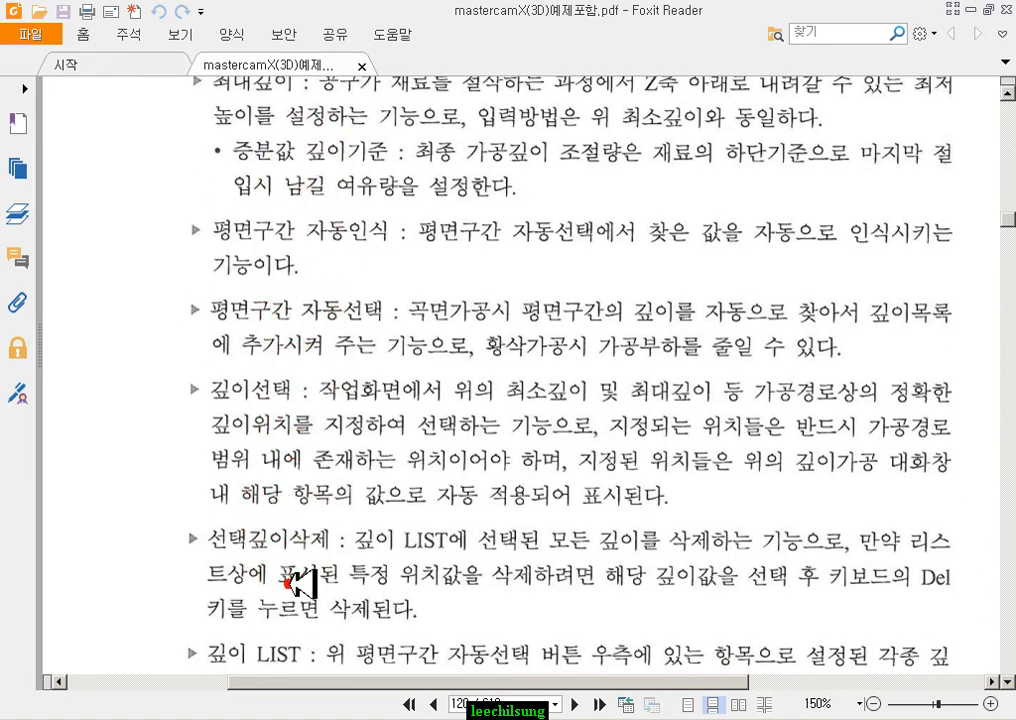
scroll(305, 580, "down", 5)
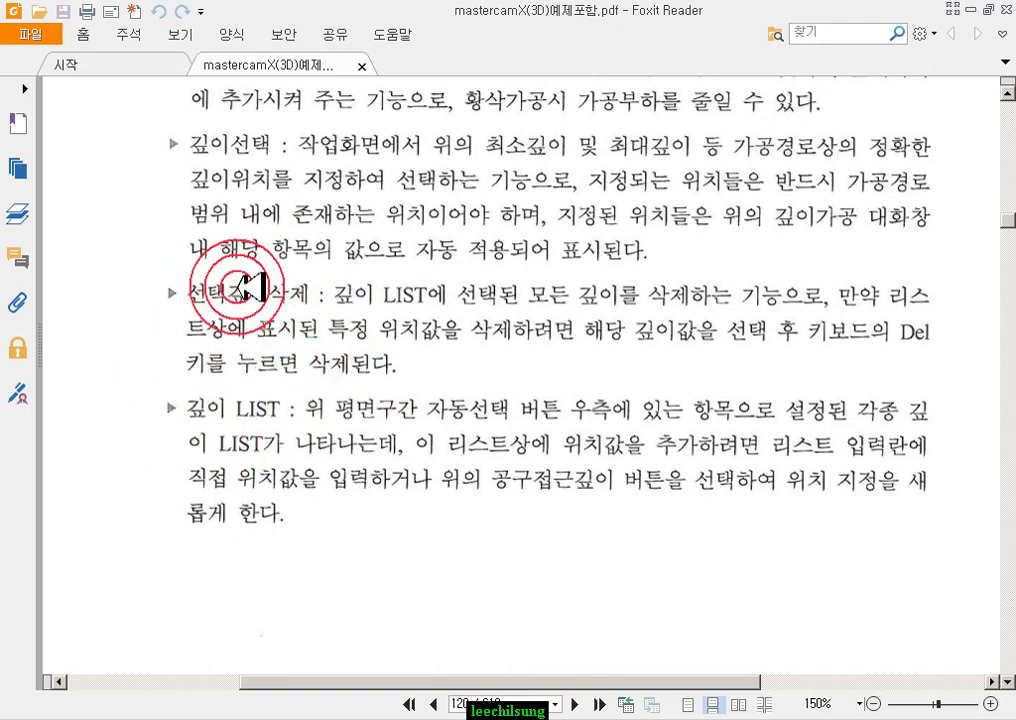
- Return to Mastercam, switch the second operation's depth limits to incremental, and auto-select the flat areas' depths
key("alt+Tab")
left_click(140, 470)
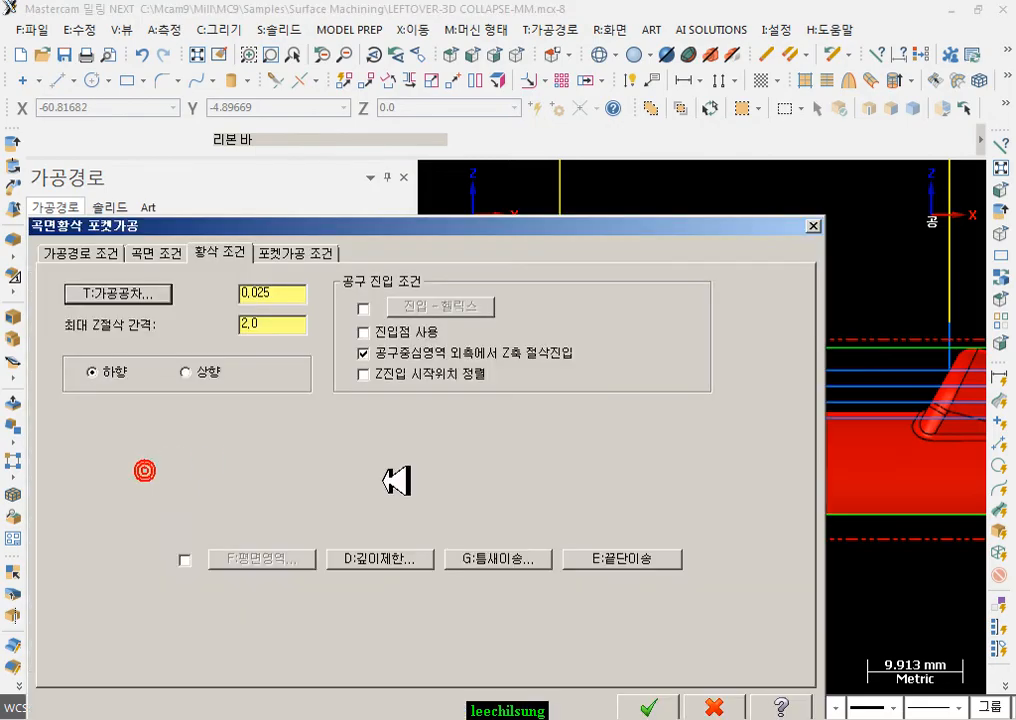
left_click(381, 558)
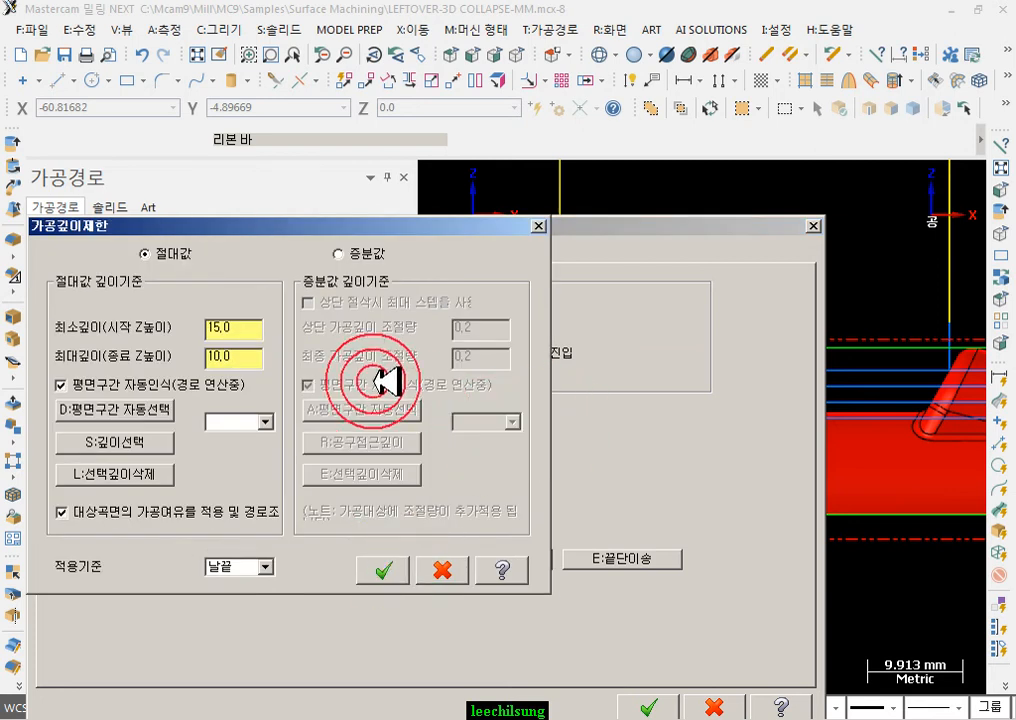
left_click(338, 254)
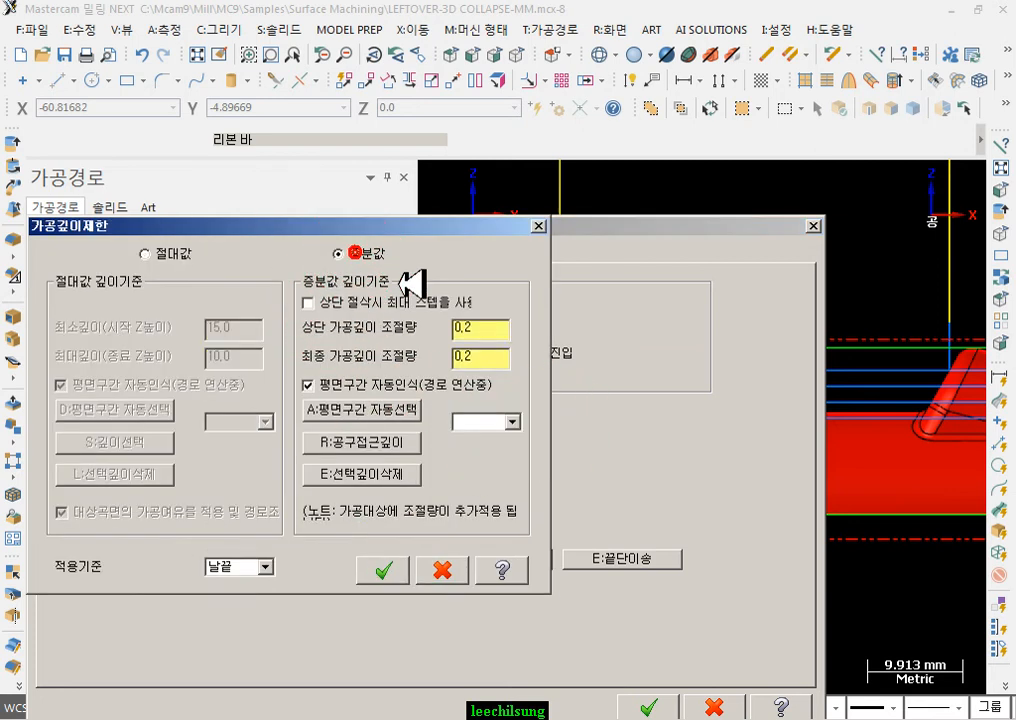
left_click(388, 411)
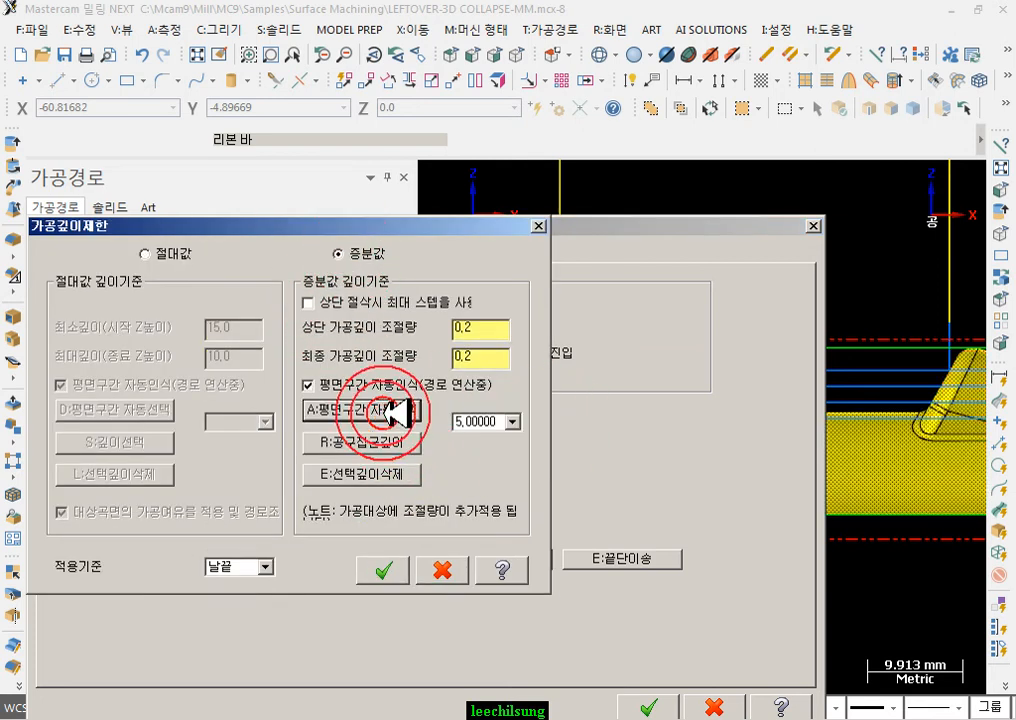
- Turn off automatic flat detection during calculation in the incremental depth limits and review the list of selected flat depths
left_click(512, 421)
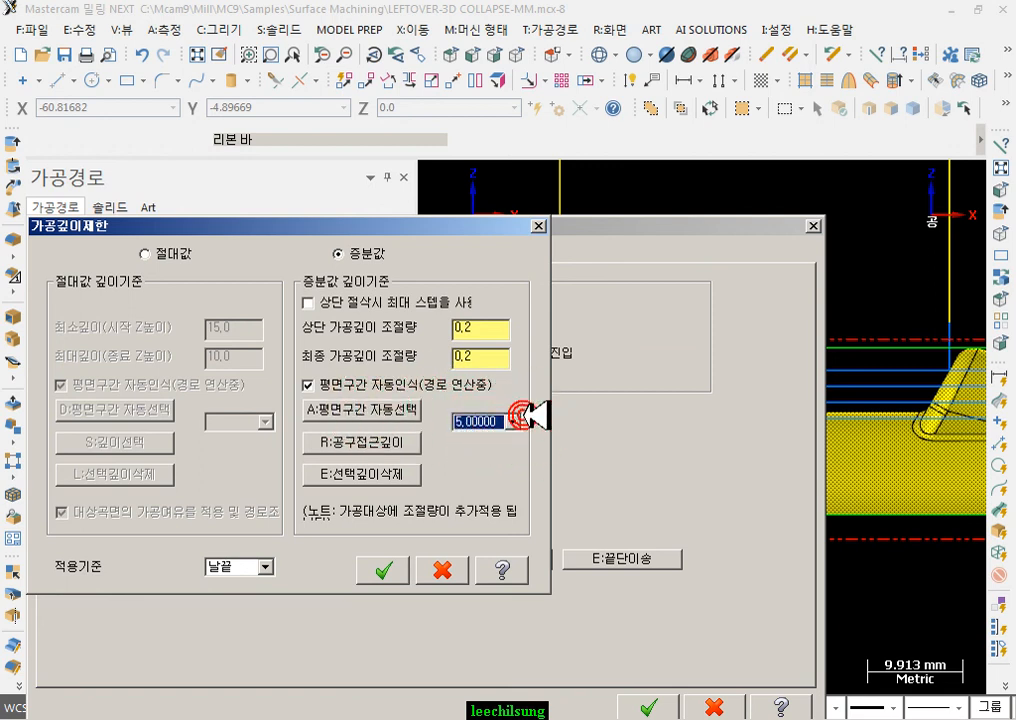
left_click(390, 384)
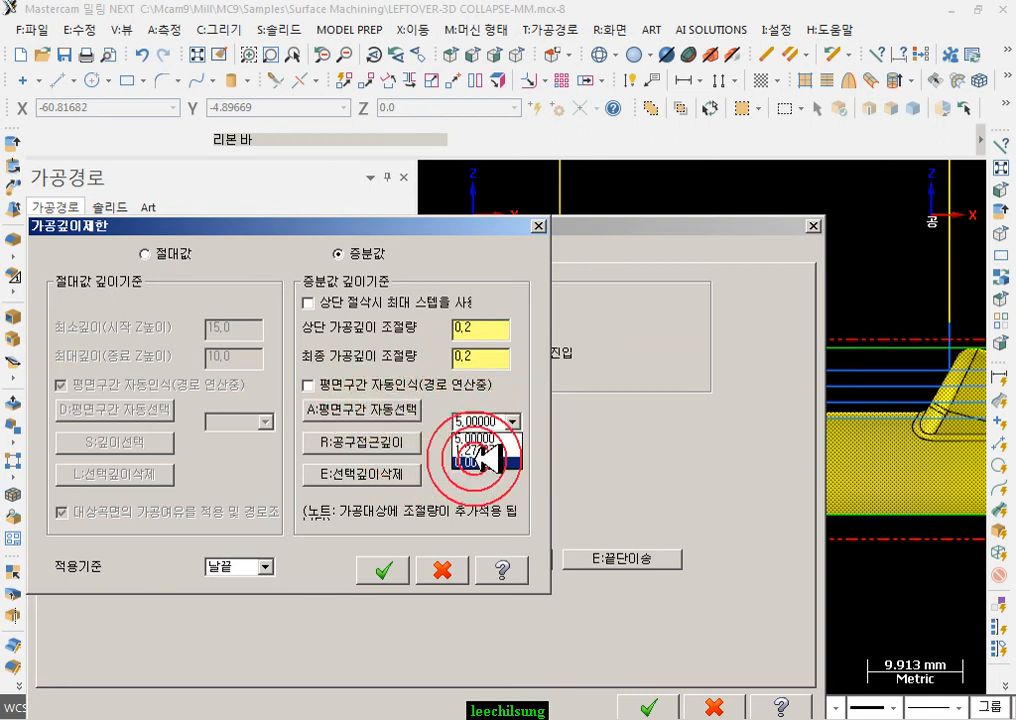
left_click(337, 388)
left_click(512, 420)
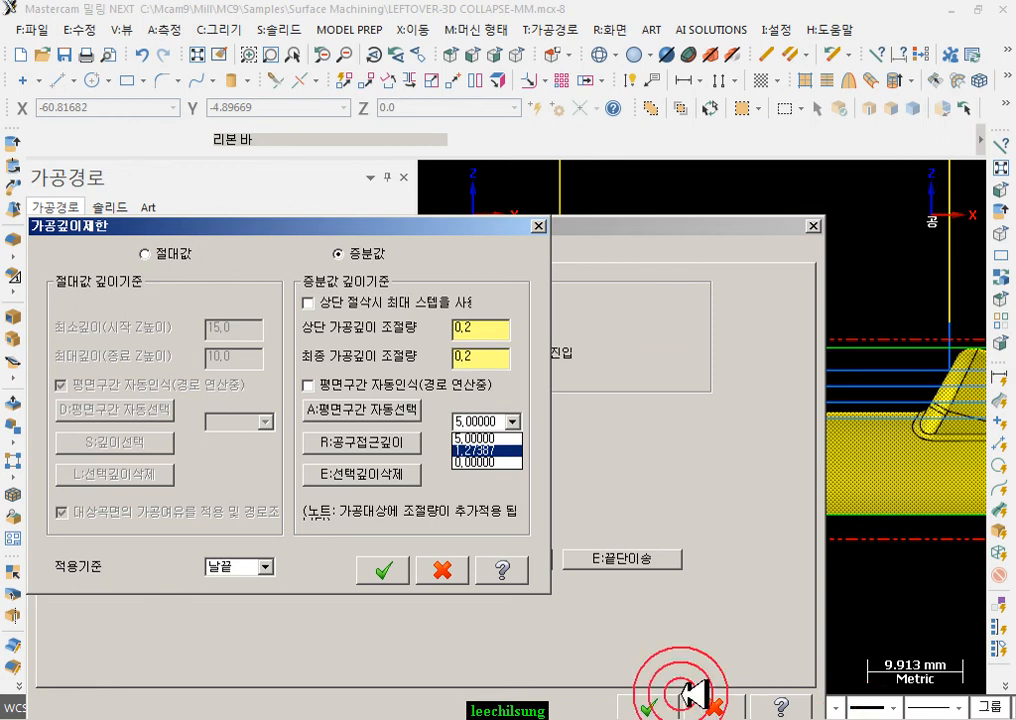
left_click(680, 703)
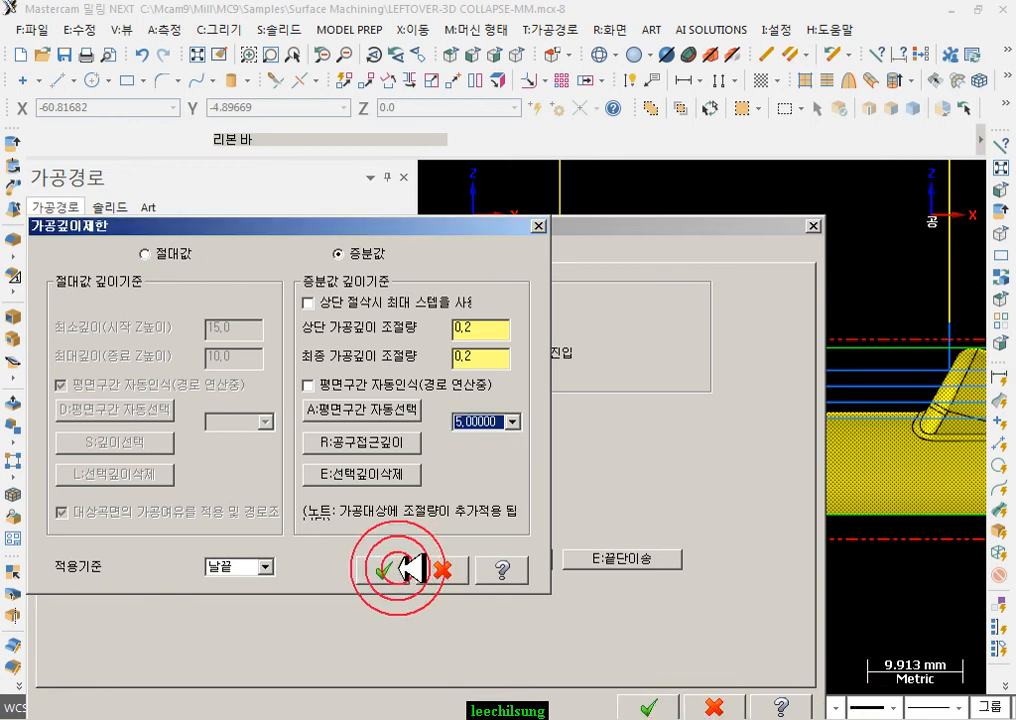
left_click(513, 421)
- Set the top cut adjustment to 0.0 in the incremental depth limits and regenerate the second operation's toolpath
left_click(487, 323)
type("0")
left_click(487, 363)
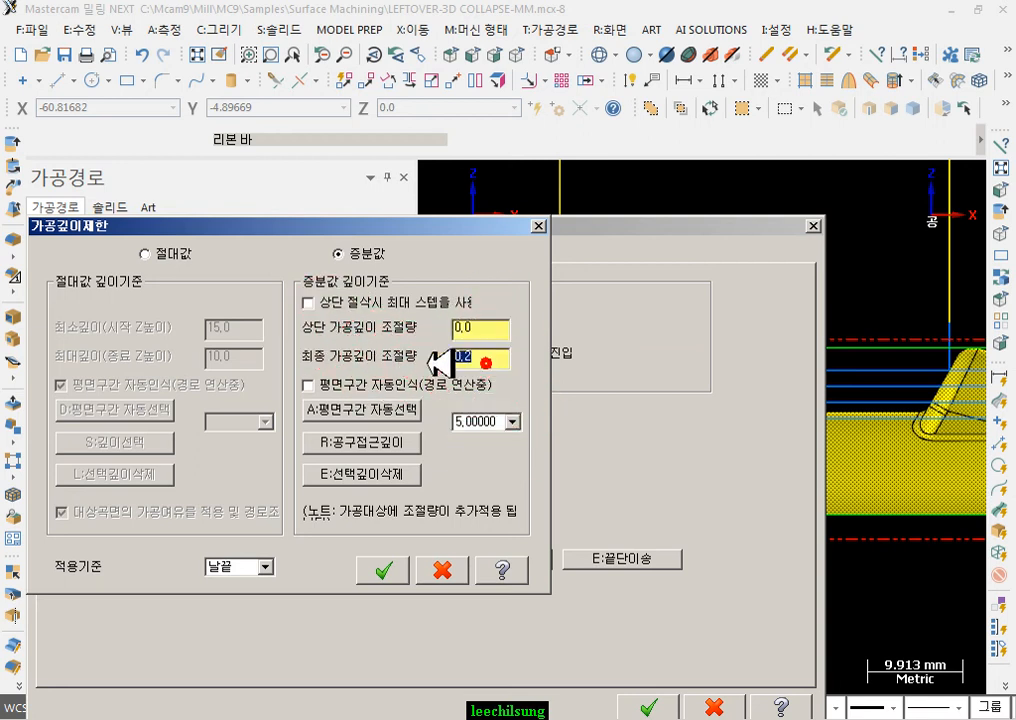
left_click(384, 570)
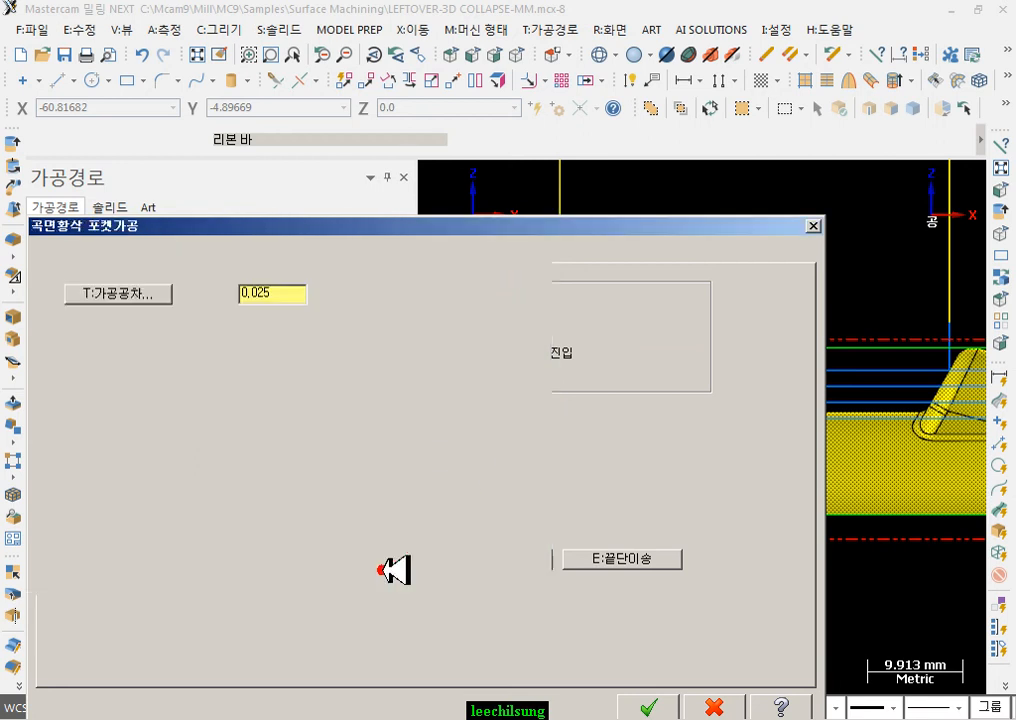
left_click(650, 706)
left_click(94, 228)
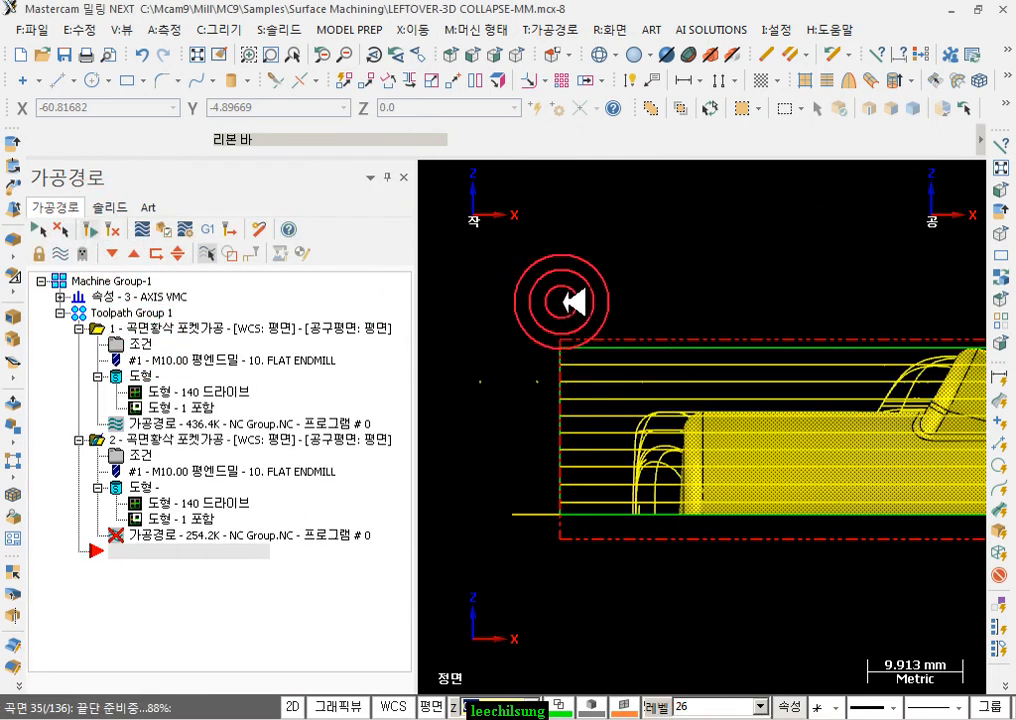
- Backplot the second operation, expand its list of passes, and show pass 12 to check its Z depth
double_click(150, 551)
left_click(86, 141)
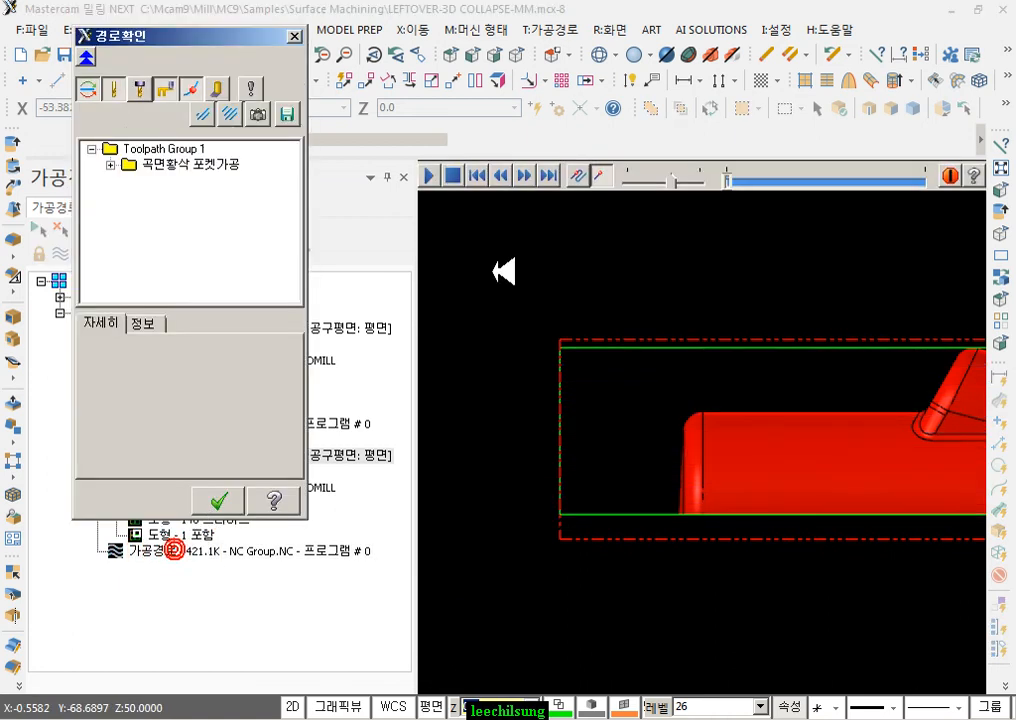
left_click(112, 165)
left_click_drag(288, 165, 288, 195)
left_click(198, 228)
key("Down")
key("Down")
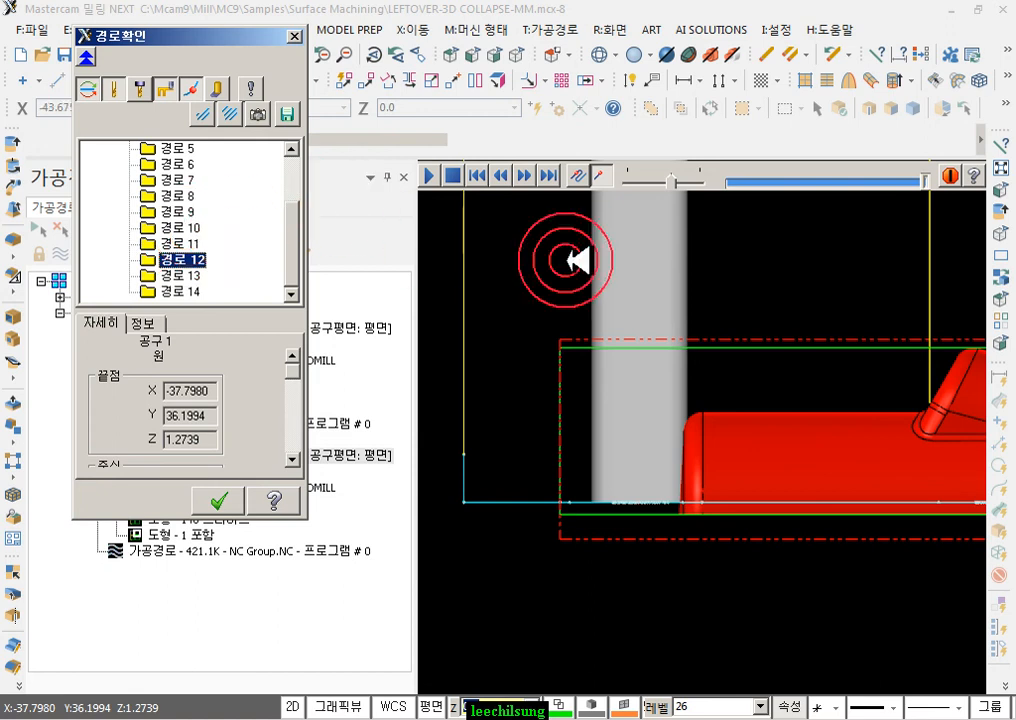
- Examine pass 12 in 3D around the whole part, looking closely at the flat floor of the small recessed pocket
scroll(567, 265, "down", 3)
scroll(900, 350, "up", 5)
middle_click_drag(878, 338, 808, 345)
scroll(858, 403, "down", 2)
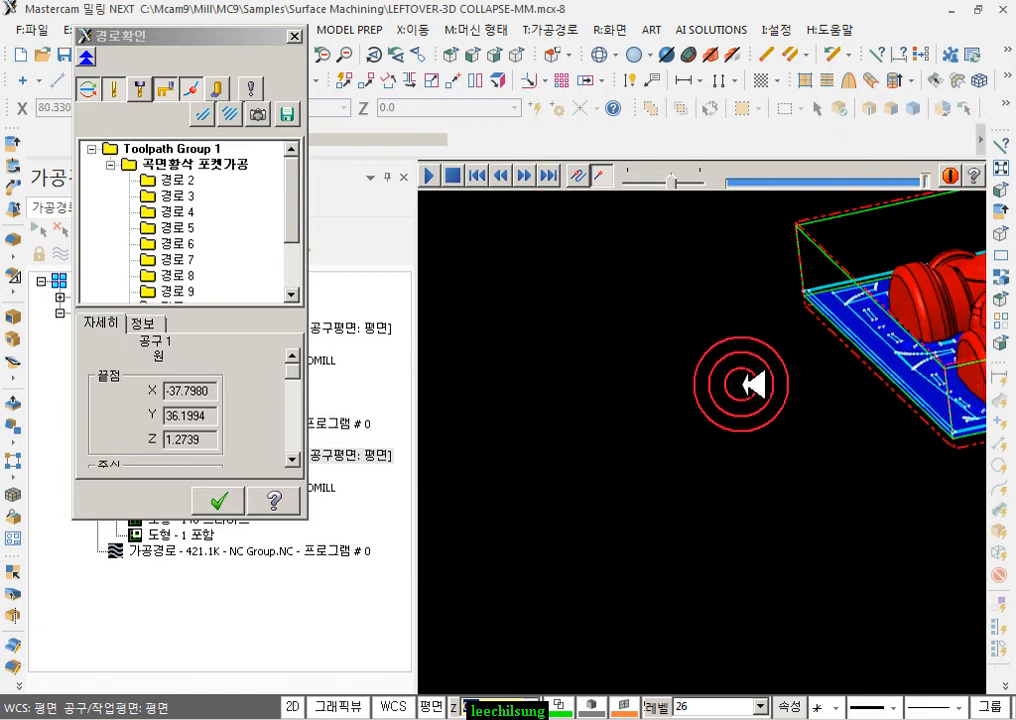
scroll(843, 332, "up", 5)
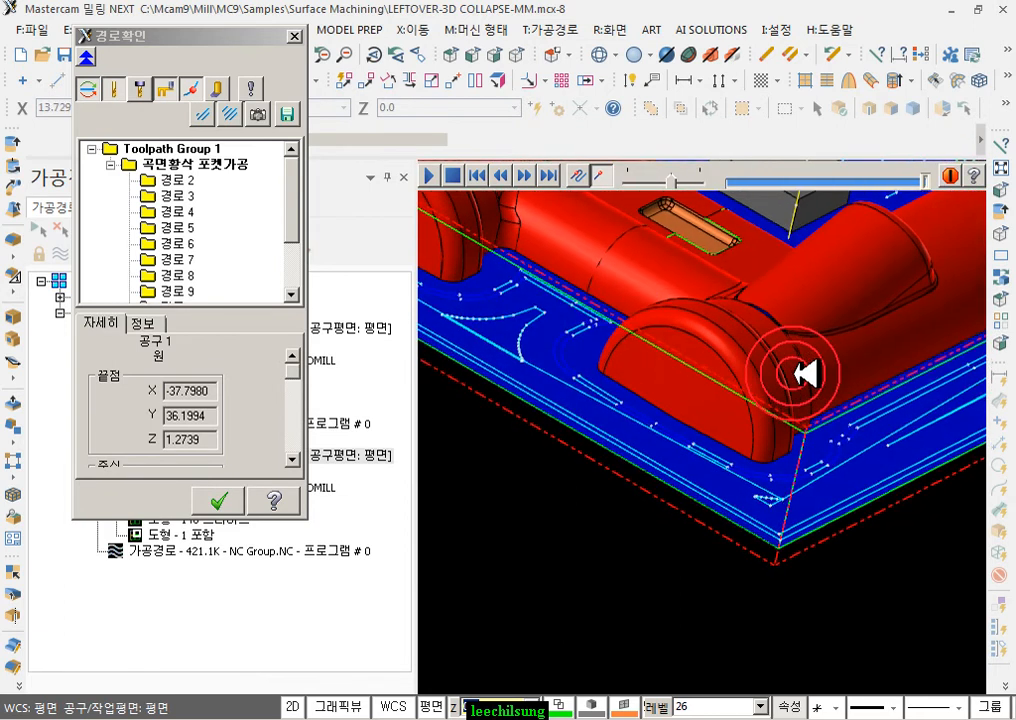
scroll(703, 274, "up", 4)
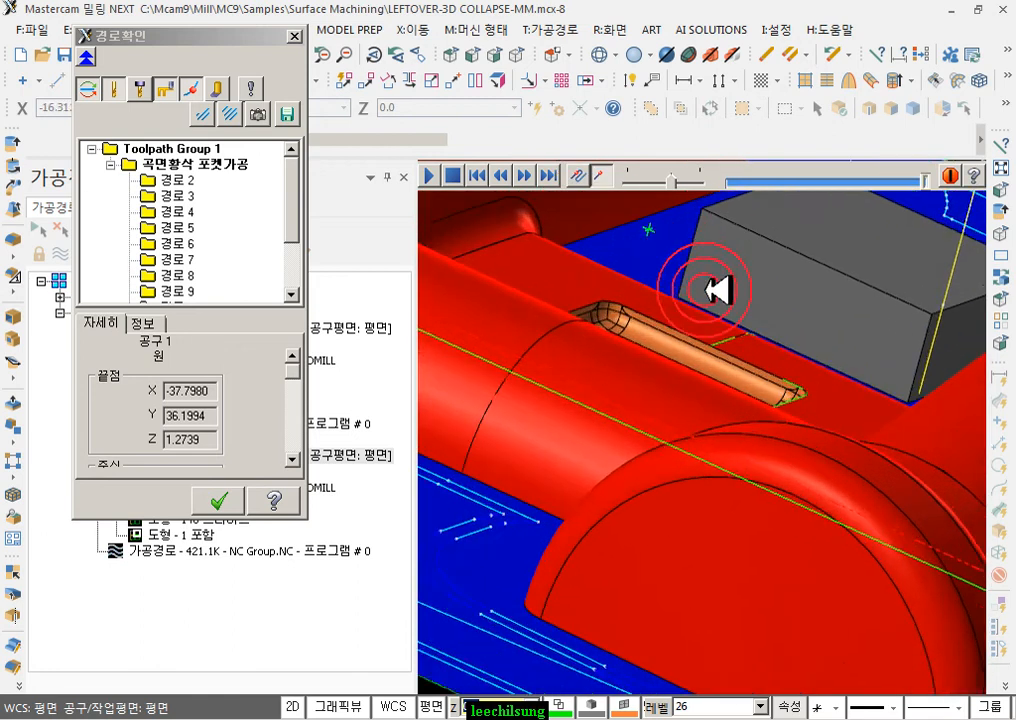
scroll(594, 497, "down", 2)
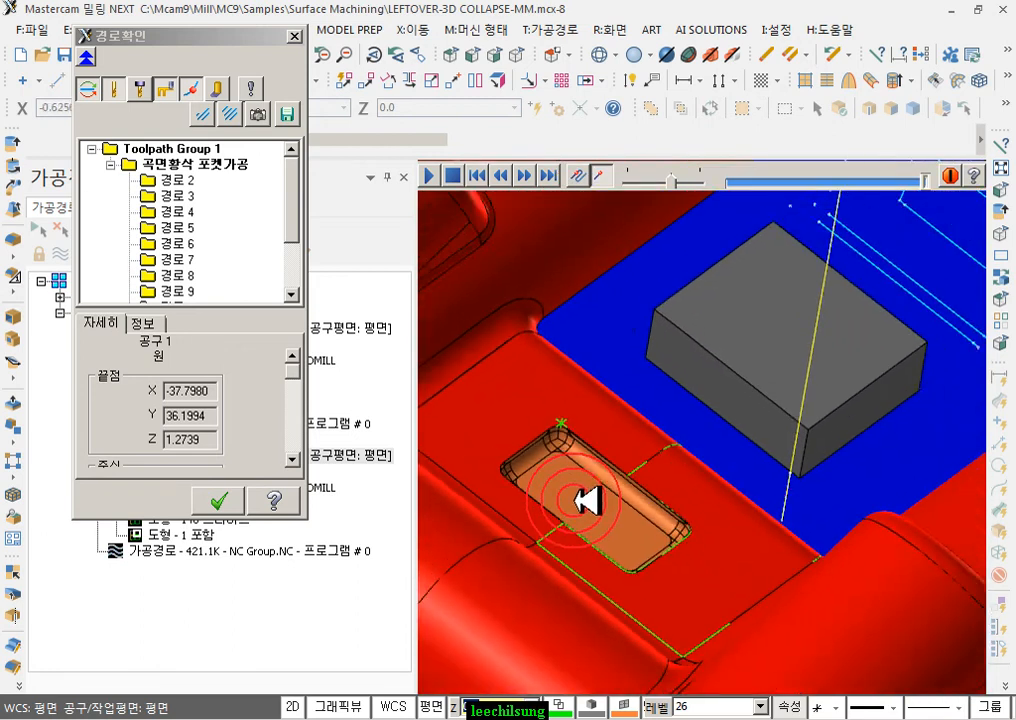
scroll(695, 383, "down", 3)
middle_click_drag(692, 340, 752, 372)
scroll(752, 372, "up", 2)
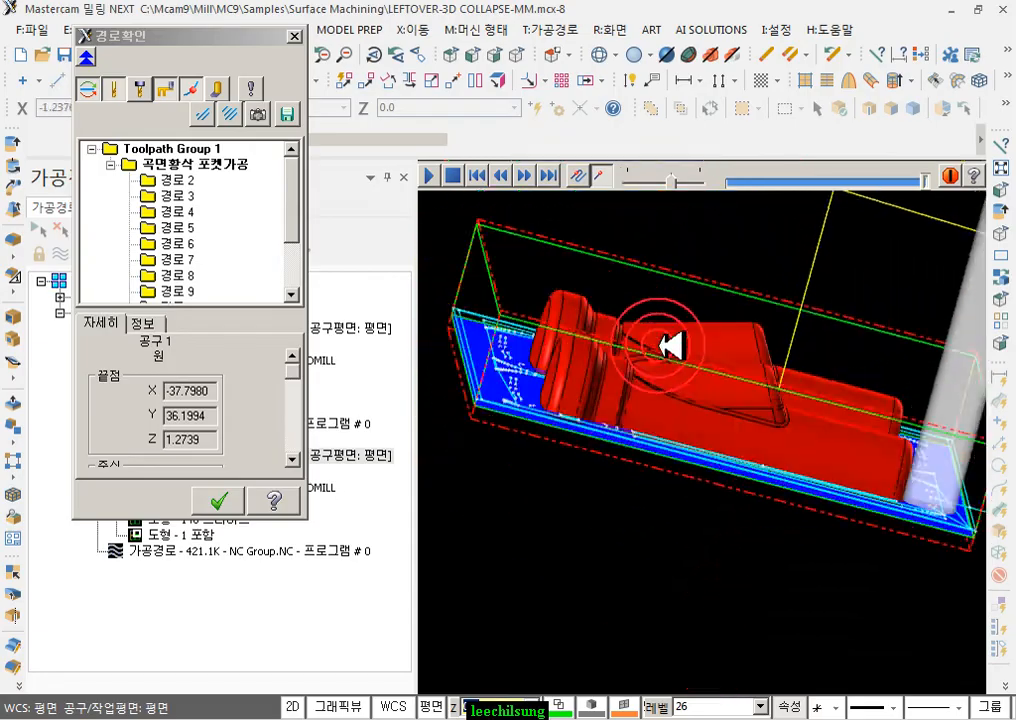
middle_click_drag(605, 348, 525, 350)
middle_click_drag(492, 377, 737, 313)
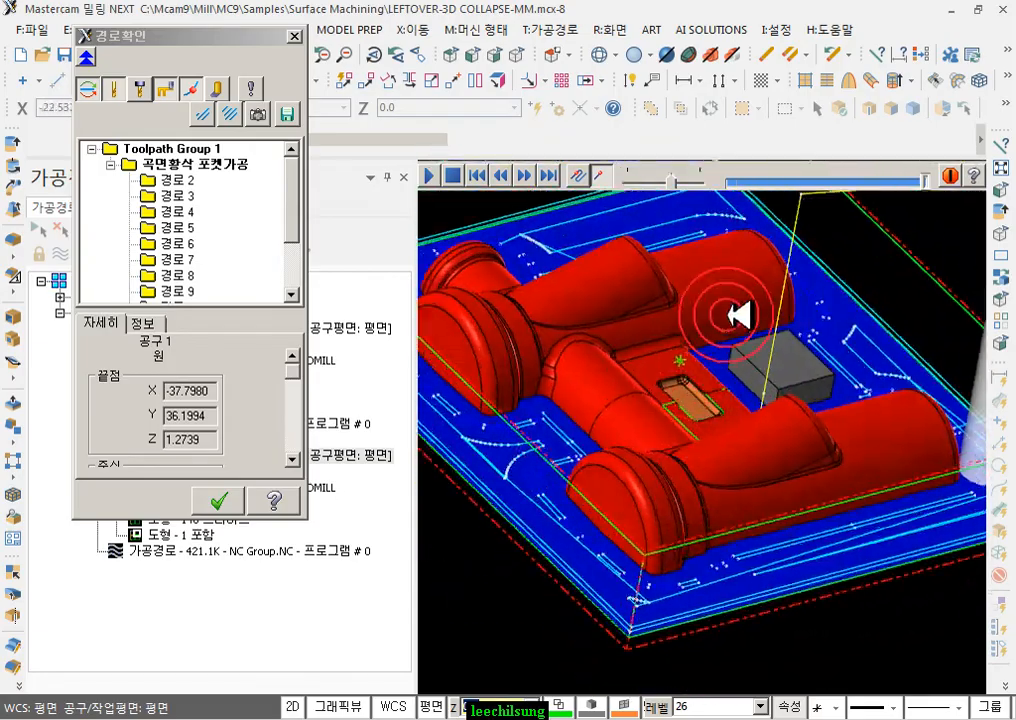
scroll(700, 393, "up", 4)
scroll(610, 375, "up", 2)
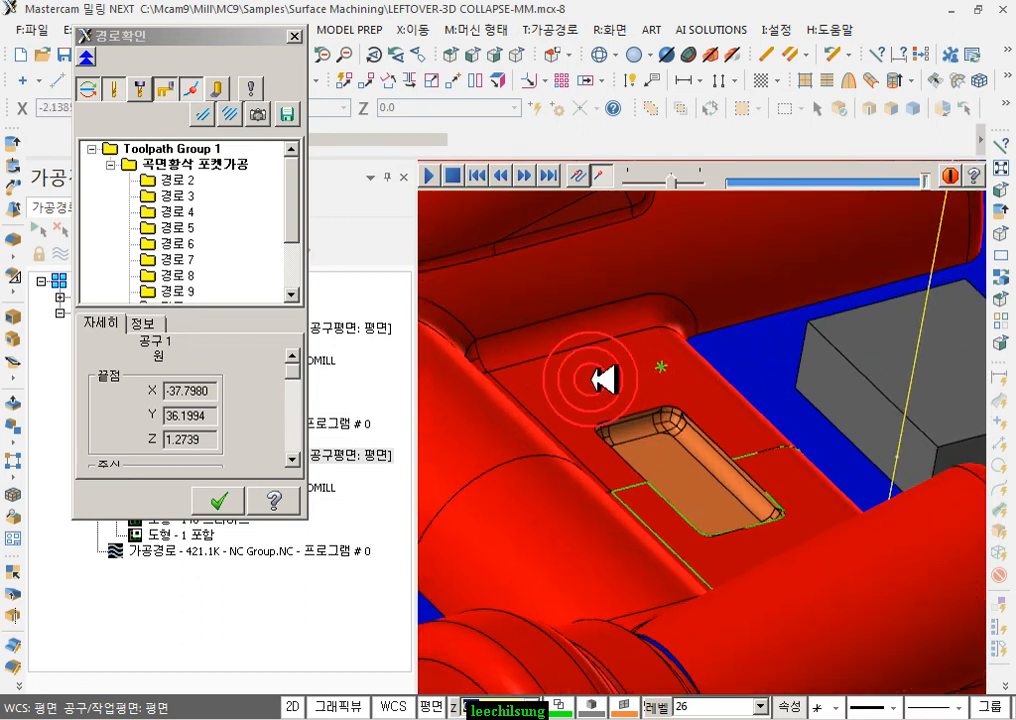
scroll(680, 483, "up", 3)
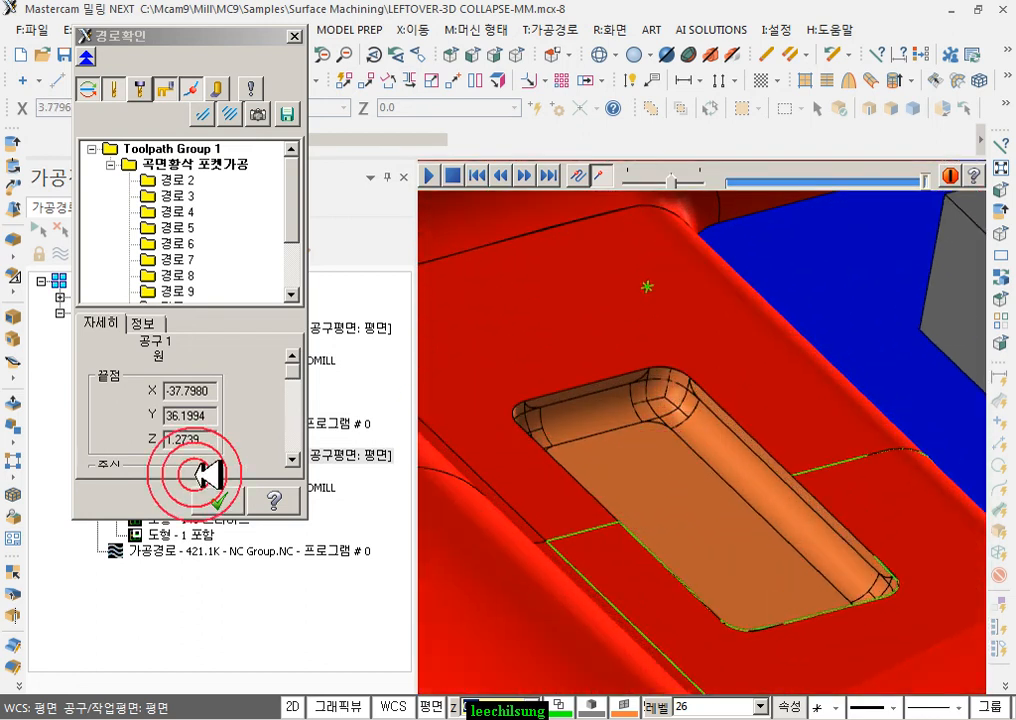
- Close the backplot and isolate the small recessed pocket's floor surface, hiding the rest of the part
left_click(218, 500)
left_click(657, 449)
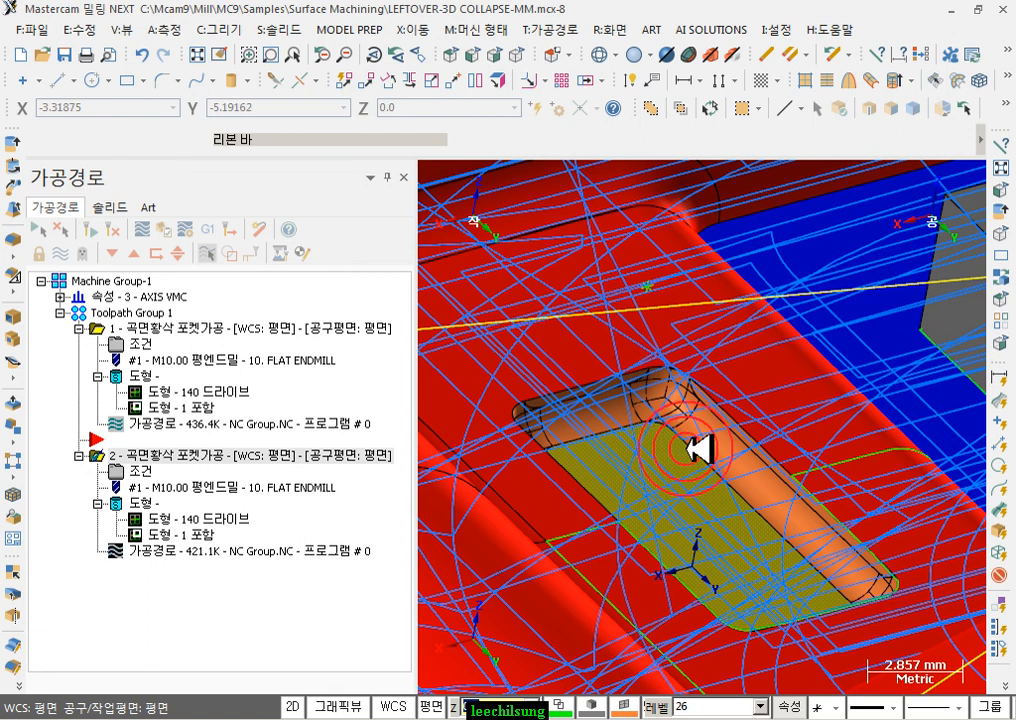
key("alt+e")
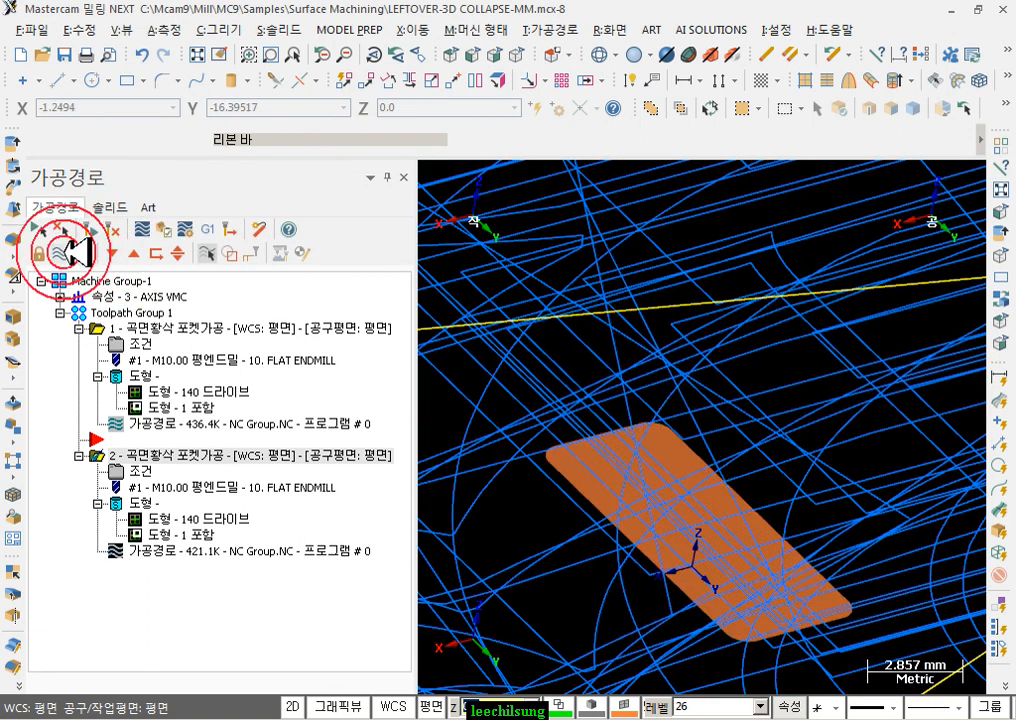
- Hide the second operation's toolpath display and create curves along all edges of the isolated pocket floor surface
left_click(57, 250)
scroll(675, 517, "down", 2)
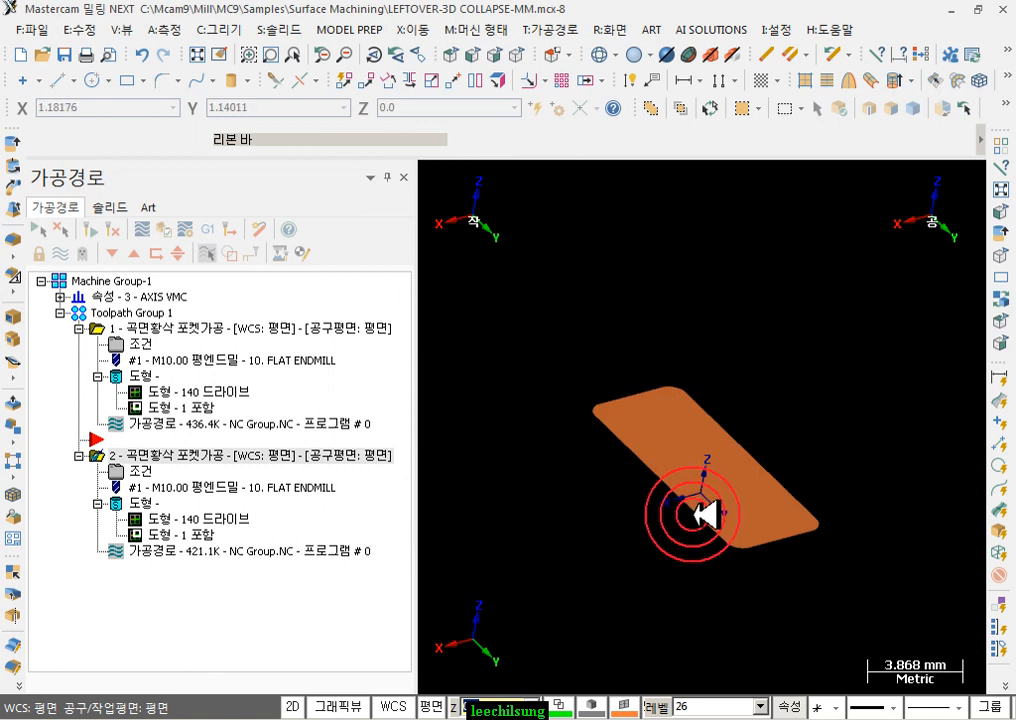
left_click(225, 30)
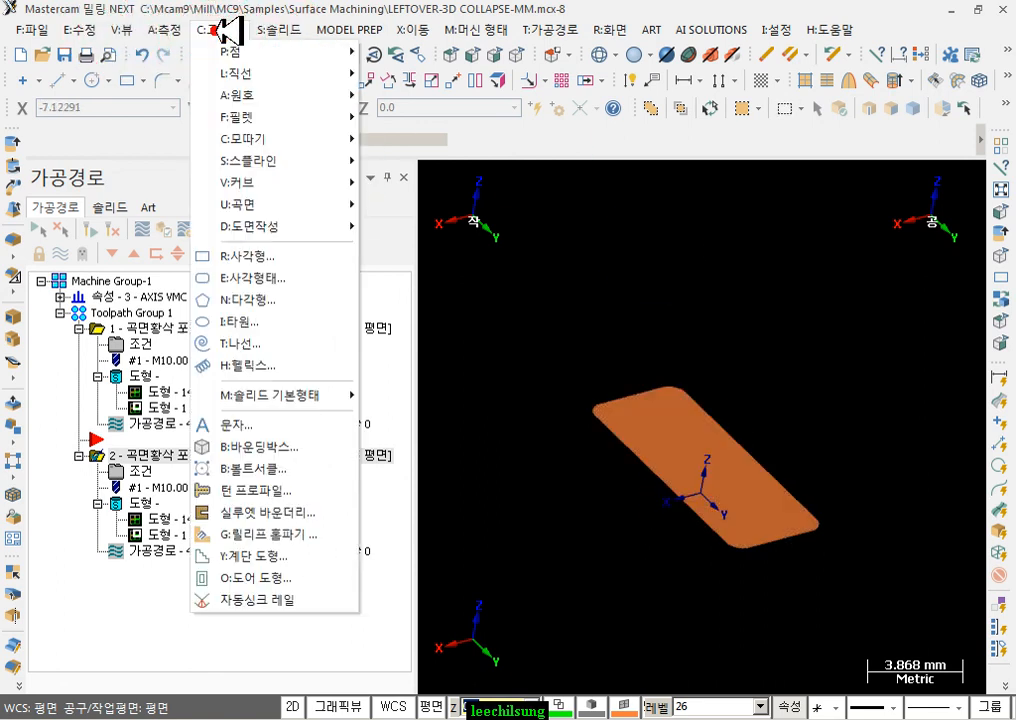
left_click(244, 182)
left_click(455, 187)
left_click(680, 421)
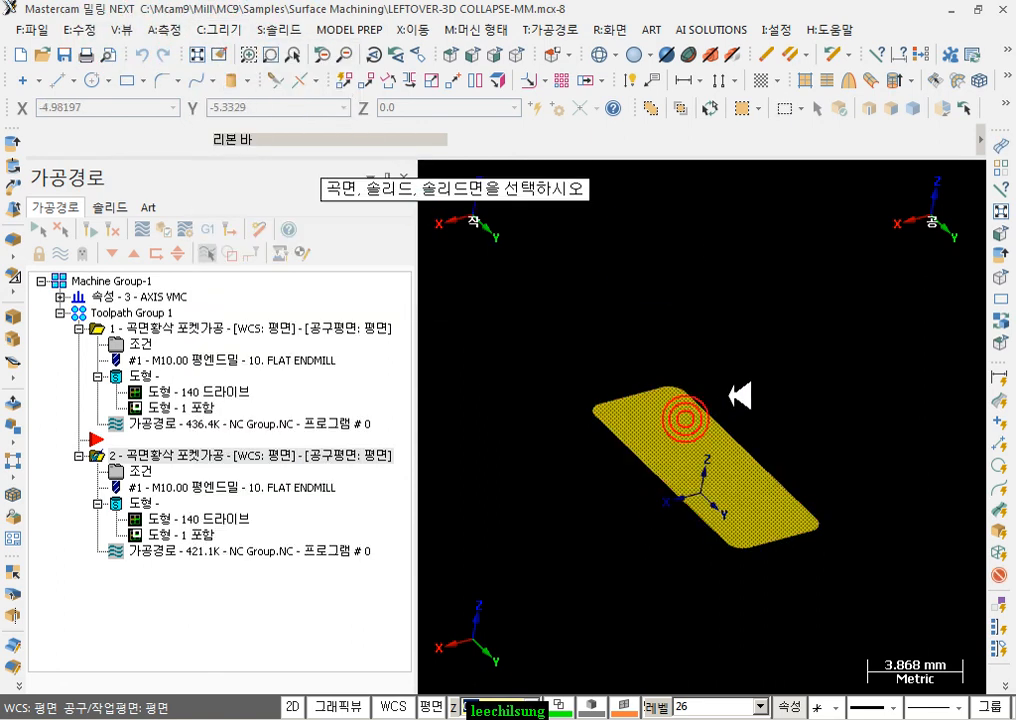
left_click(728, 396)
left_click(906, 141)
- Analyze the edge curve of the pocket floor to check its Z height, and close the properties
left_click(725, 407)
key("F4")
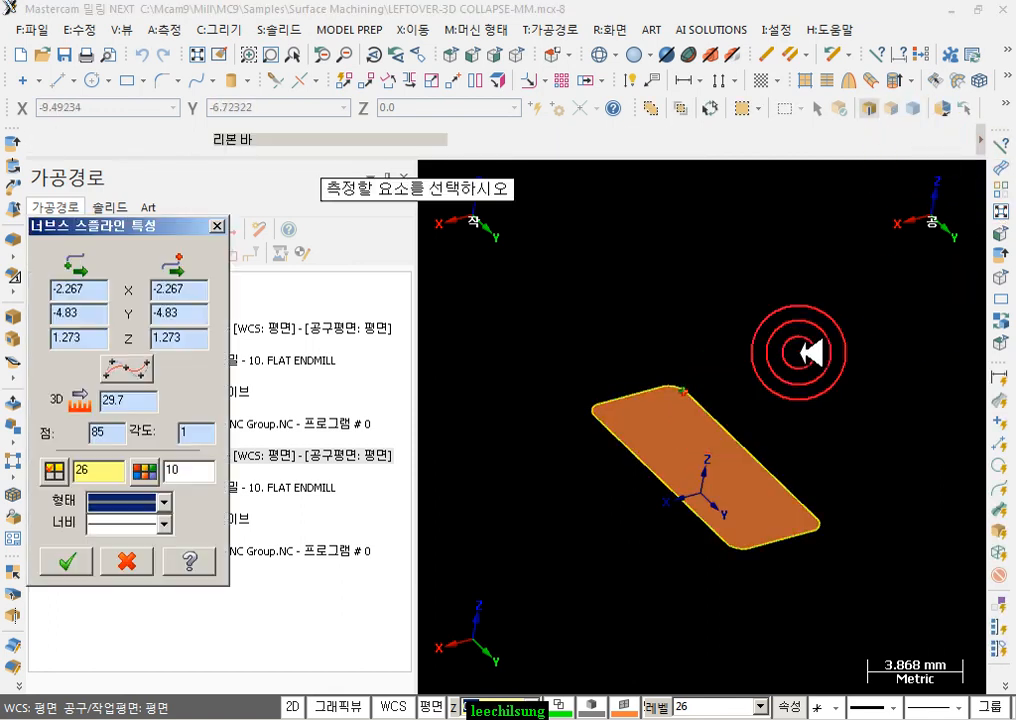
left_click(80, 337)
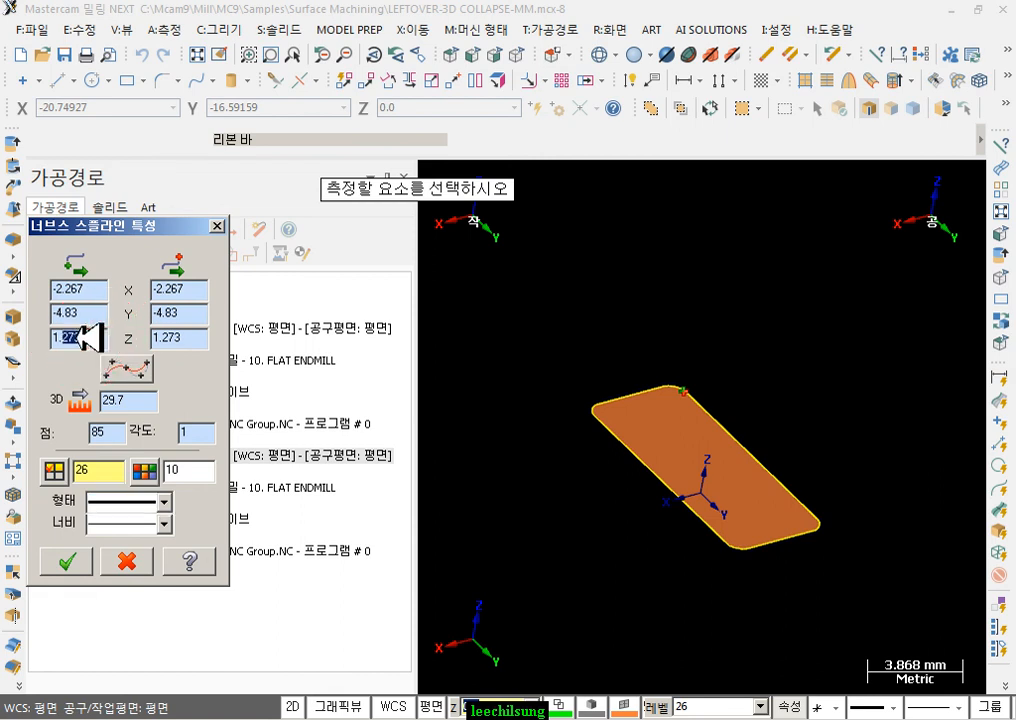
key("Escape")
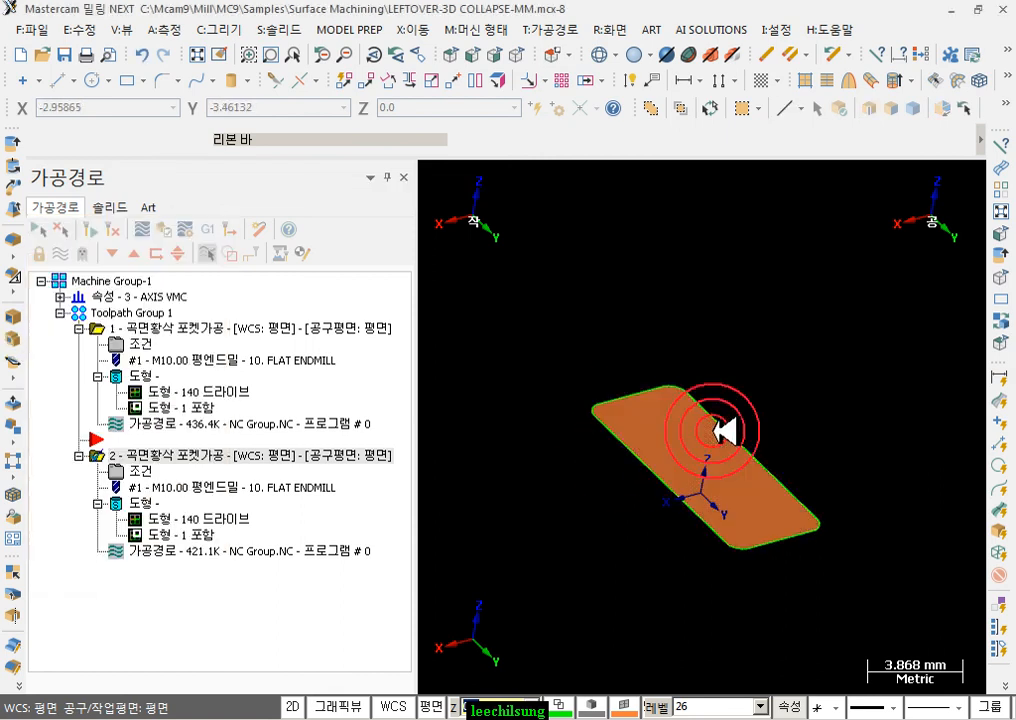
- Bring back the hidden part geometry around the isolated pocket floor and show it in isometric view
scroll(647, 358, "down", 2)
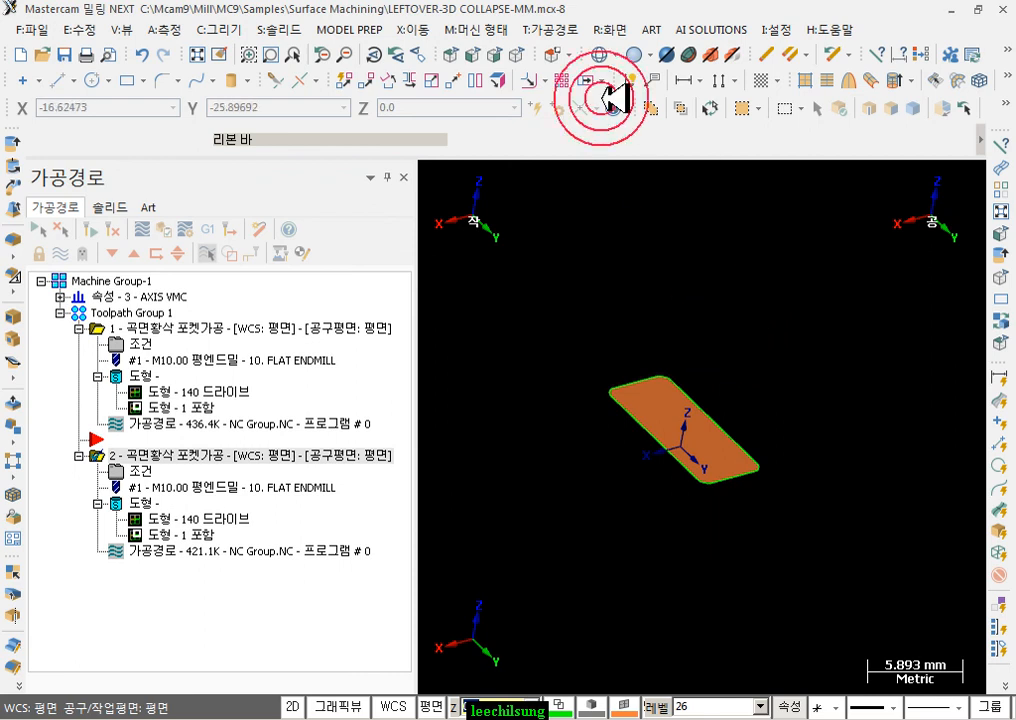
left_click(516, 54)
scroll(836, 494, "up", 4)
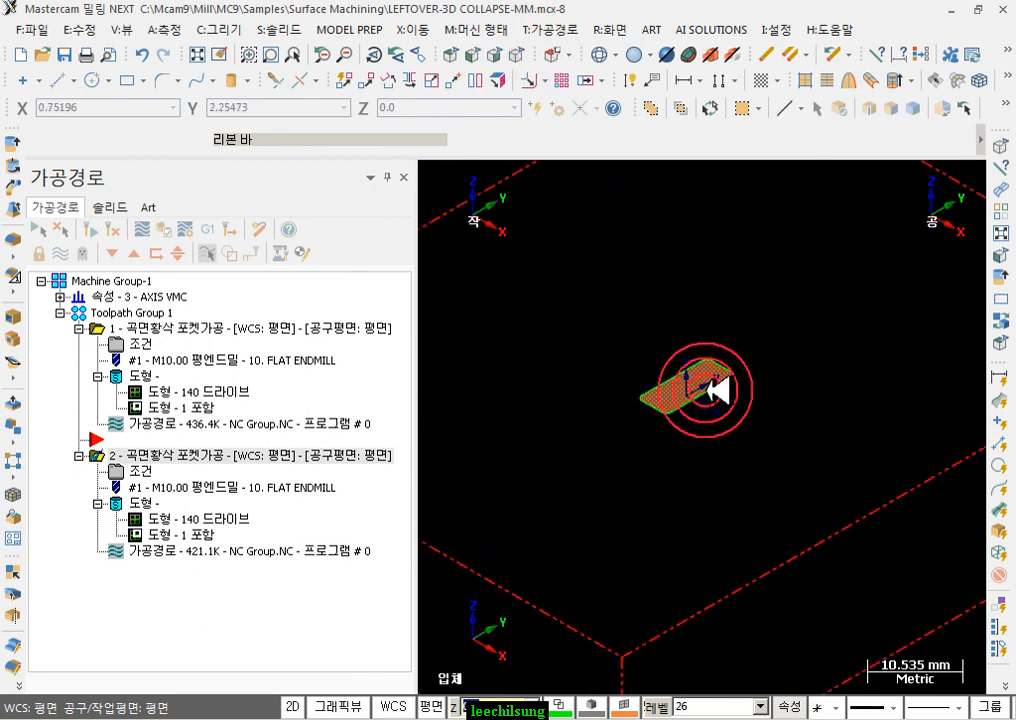
scroll(790, 393, "down", 2)
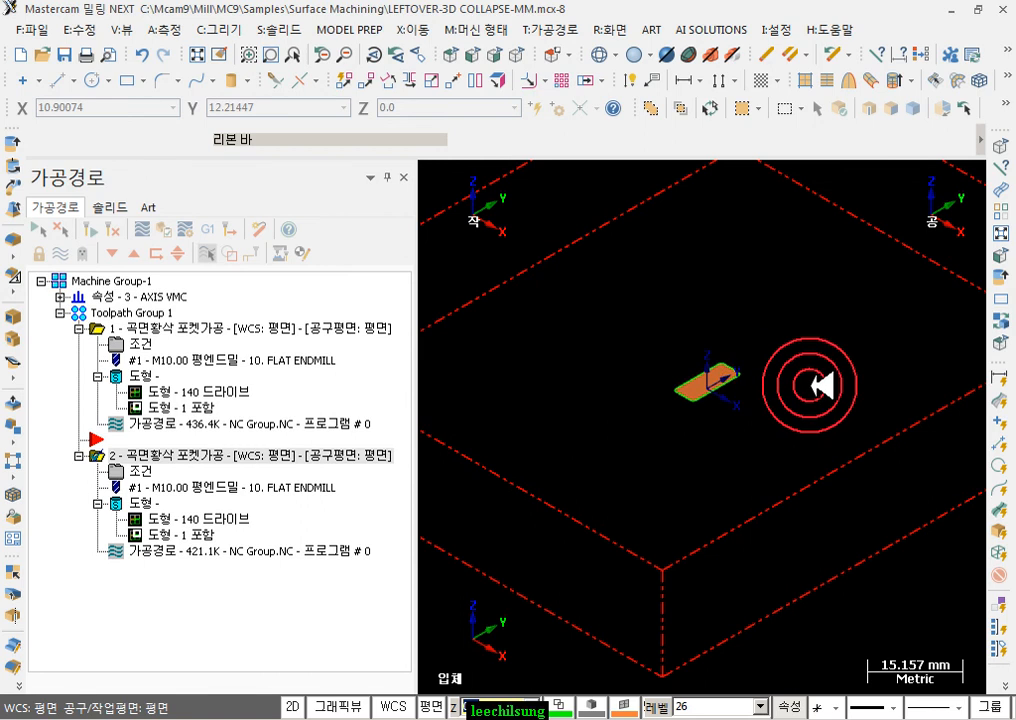
key("alt+e")
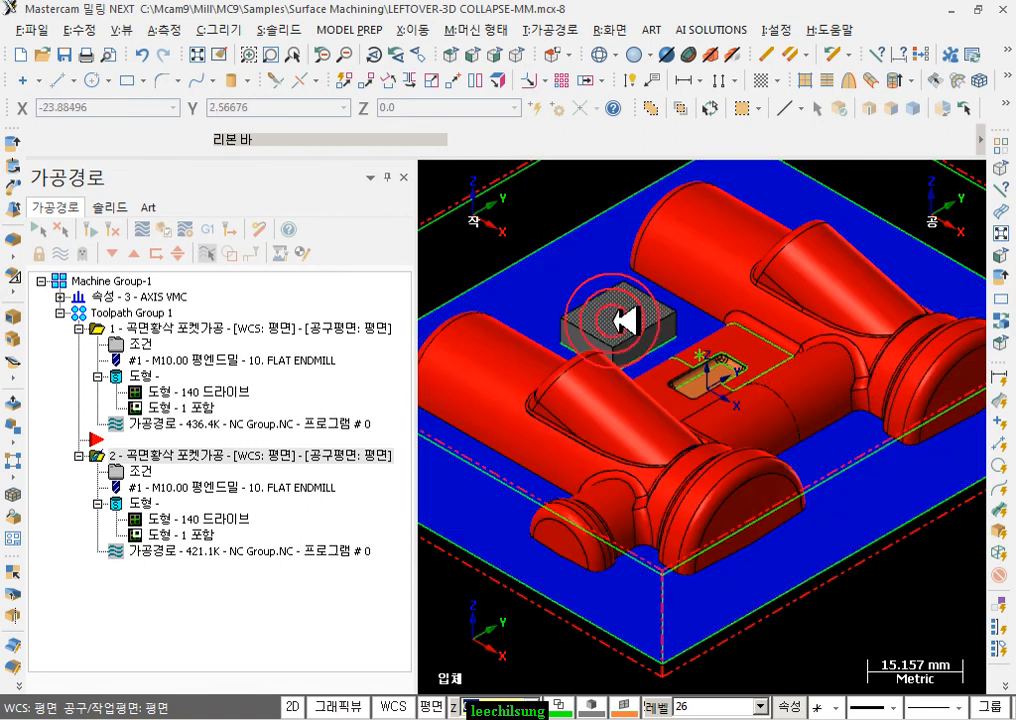